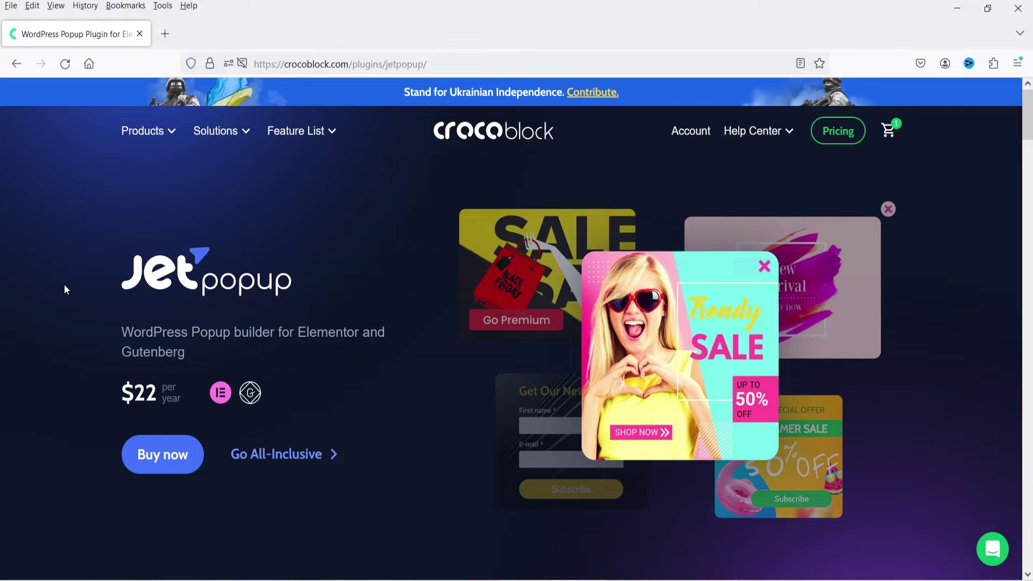
Switch to the Autokit demo site tab and scroll through its homepage.
mouse_move(219, 398)
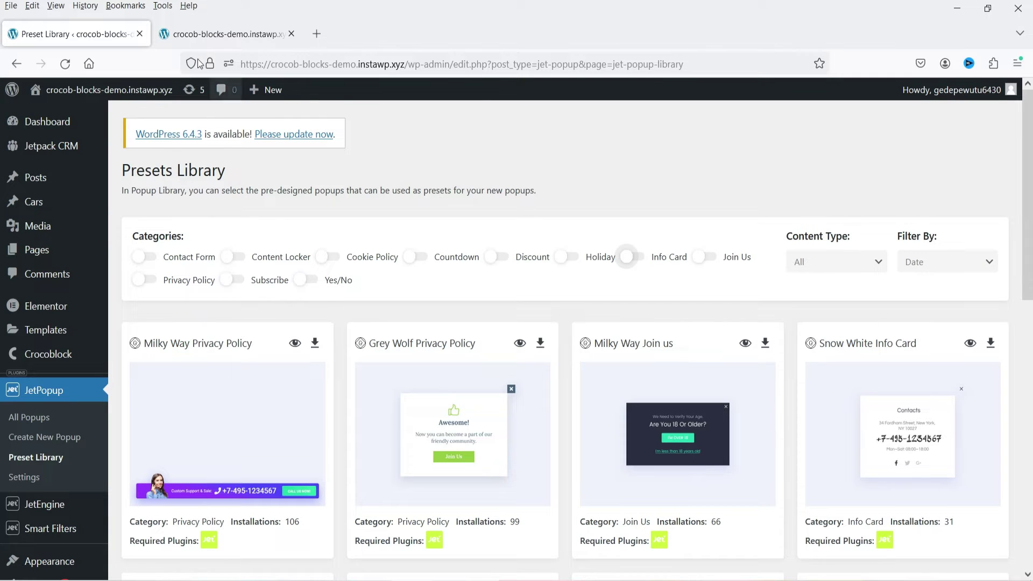
left_click(226, 33)
scroll(860, 307, "down", 8)
scroll(906, 291, "down", 4)
scroll(994, 271, "up", 4)
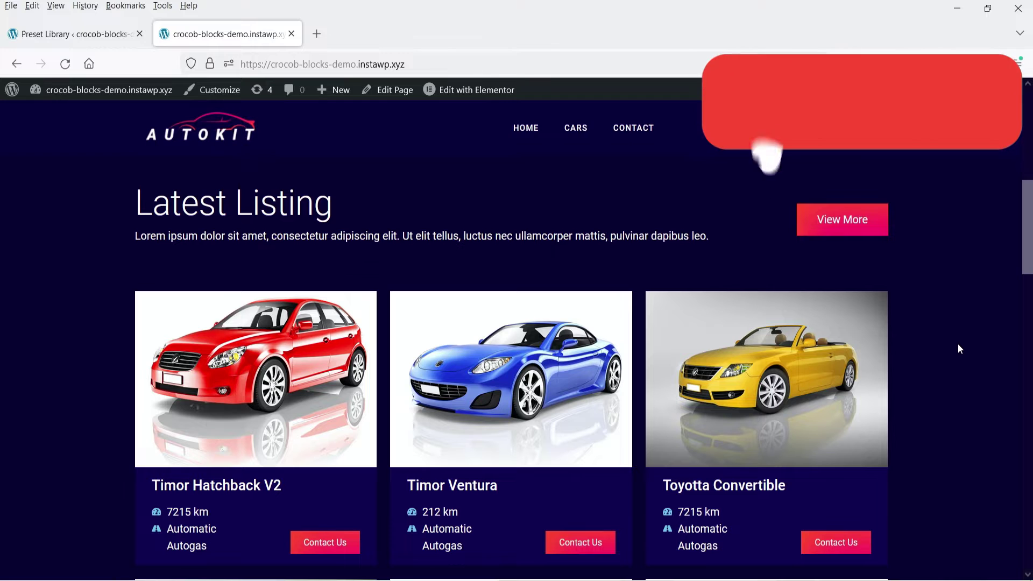
Open the Autokit Cars page from the top navigation and scroll through it.
left_click(575, 128)
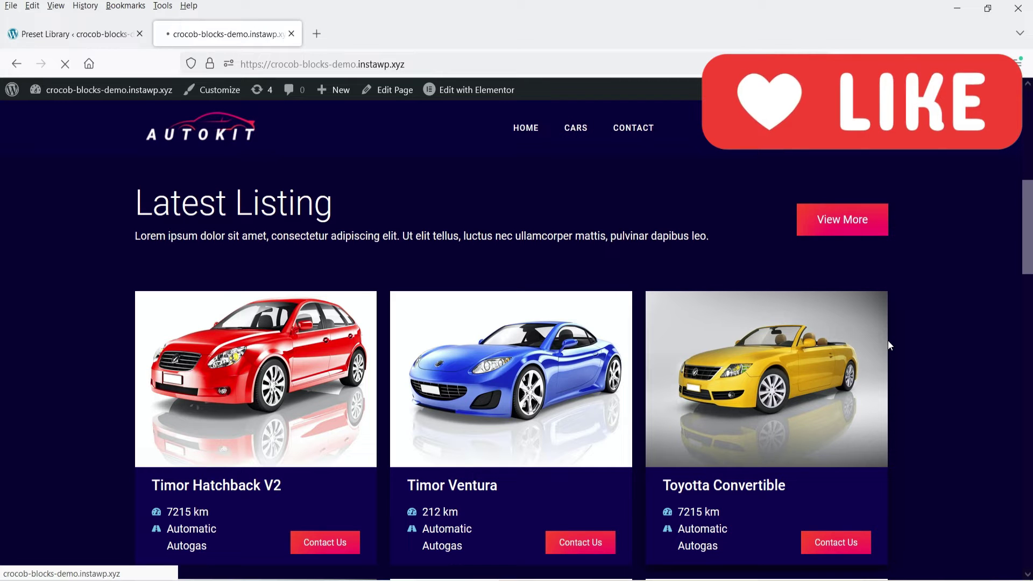
scroll(930, 334, "down", 5)
scroll(930, 333, "up", 5)
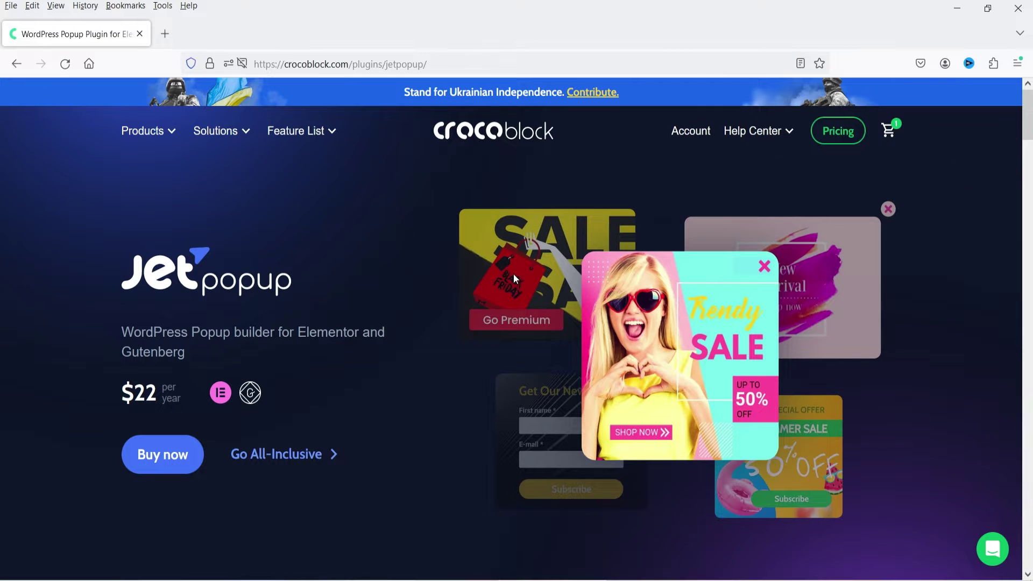
Scroll the JetPopup page past What's New and the feature columns to the trigger section.
scroll(166, 297, "down", 6)
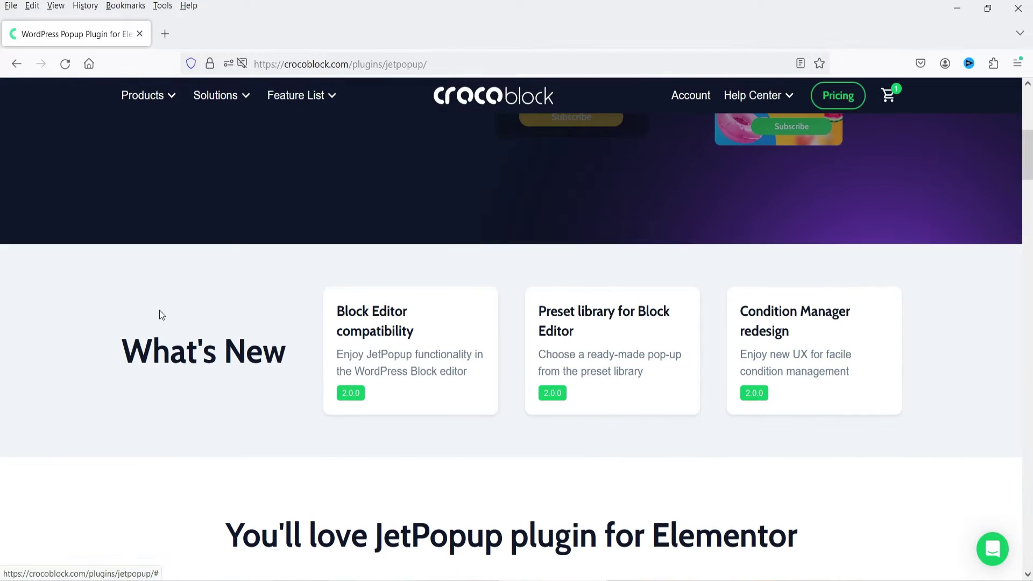
scroll(161, 315, "down", 6)
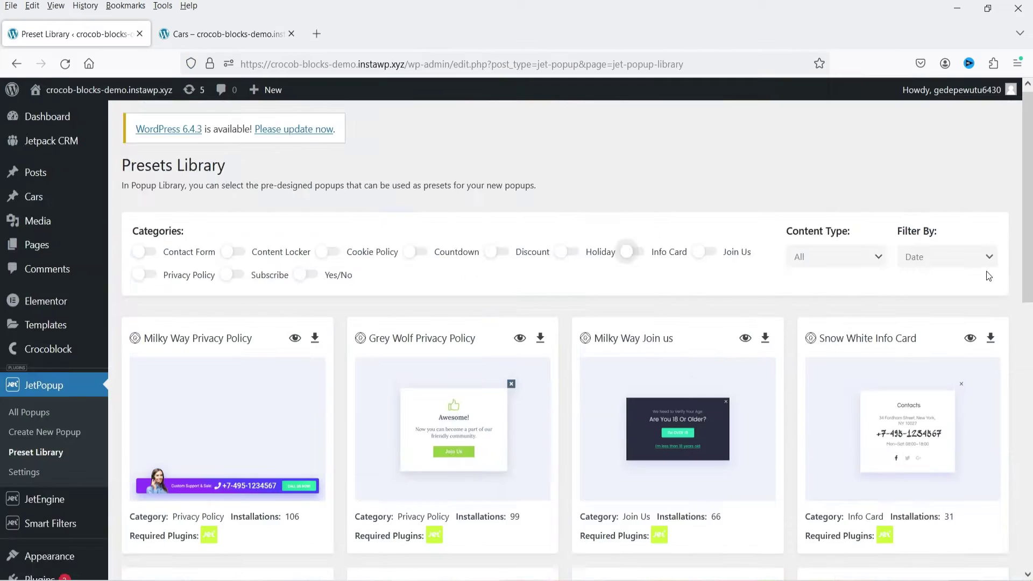
scroll(985, 271, "down", 3)
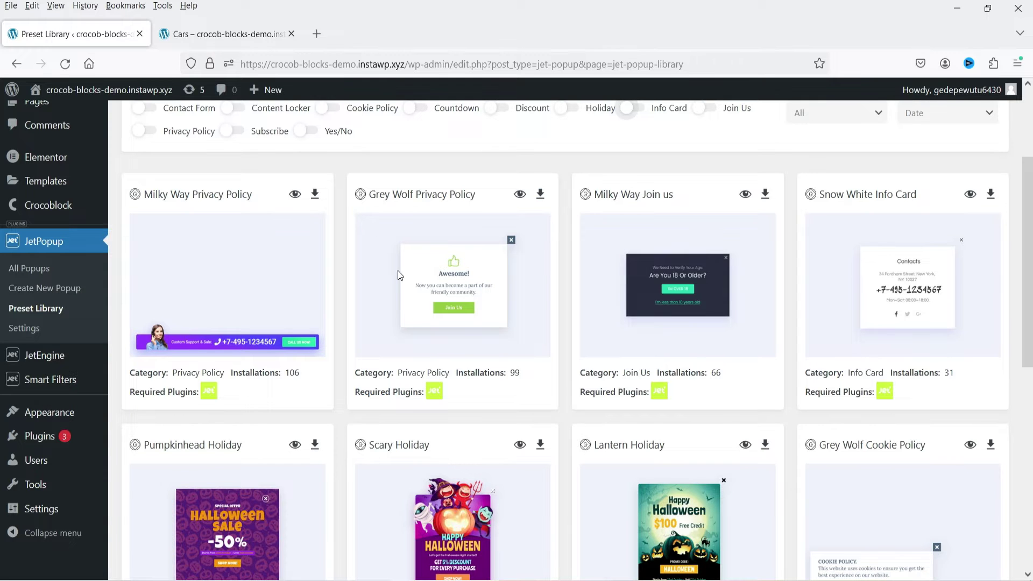
scroll(393, 293, "down", 8)
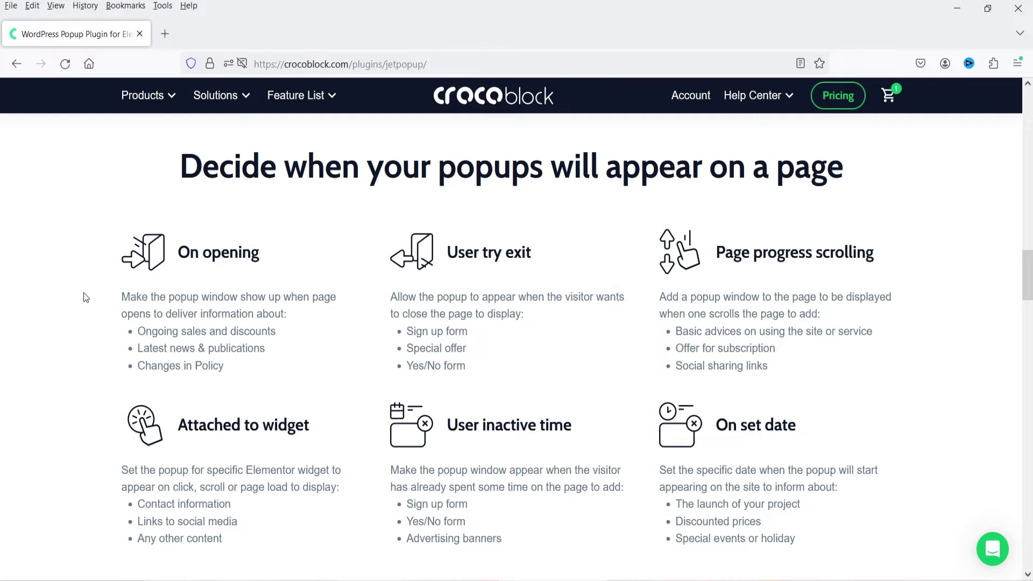
Scroll through the JetPopup conditions, animations and popup types sections.
scroll(41, 300, "down", 2)
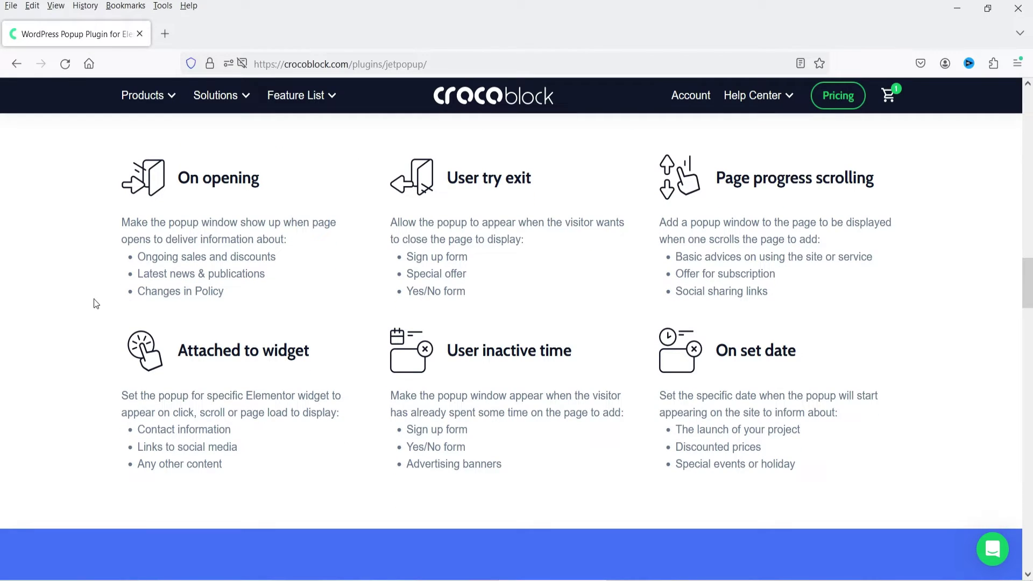
scroll(947, 261, "down", 3)
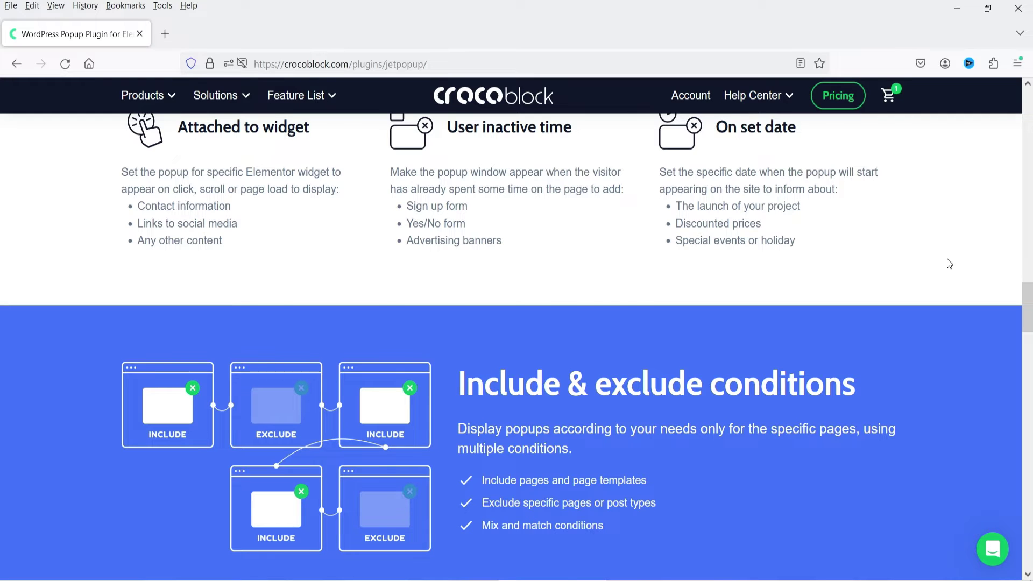
scroll(948, 263, "down", 7)
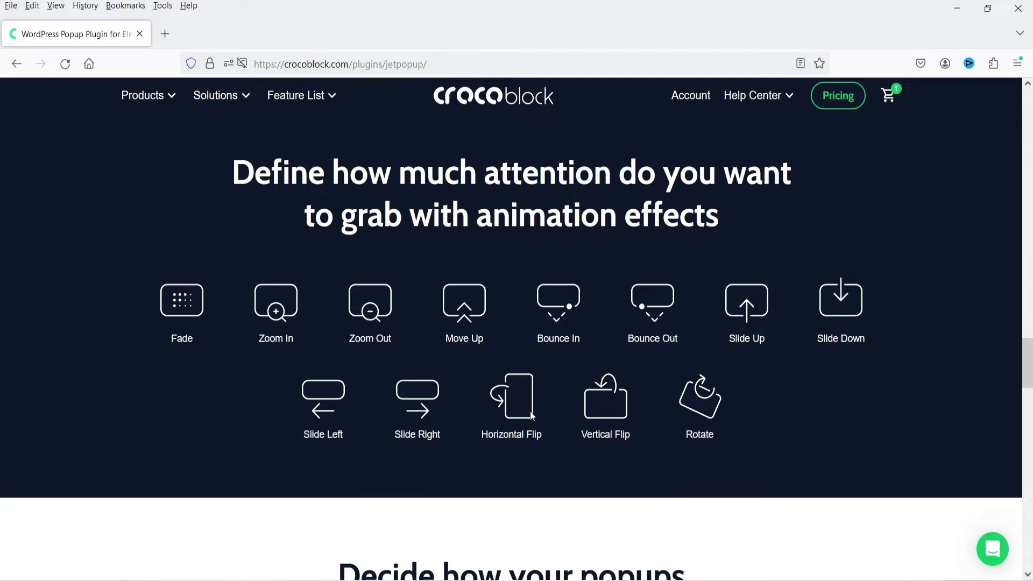
scroll(915, 366, "down", 9)
scroll(912, 297, "up", 3)
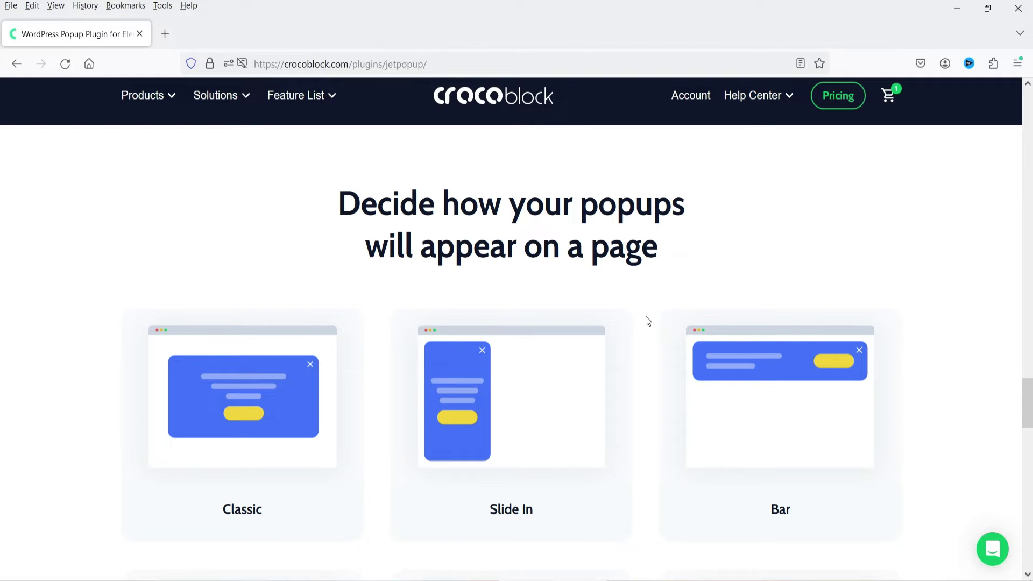
Review the Choose Subscription pricing and the info icons beside the included items.
scroll(548, 325, "down", 10)
scroll(764, 274, "down", 3)
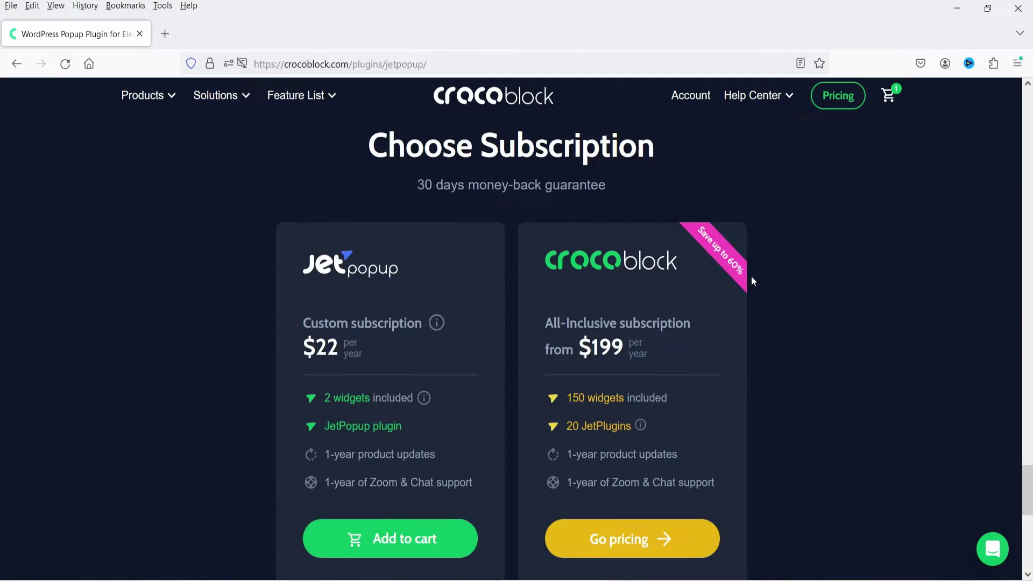
scroll(769, 273, "up", 2)
scroll(766, 273, "down", 2)
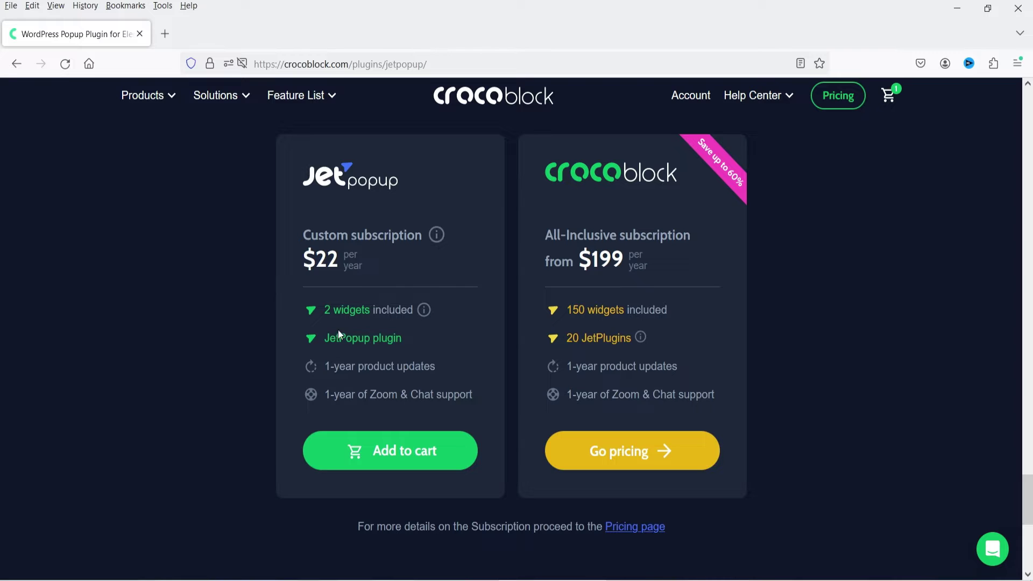
mouse_move(426, 311)
mouse_move(645, 341)
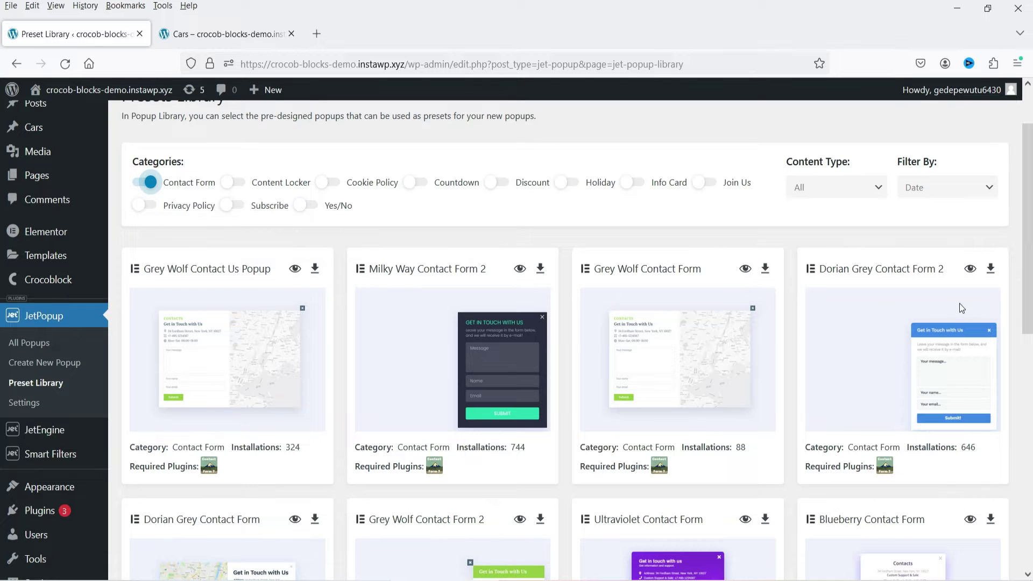
Filter the preset library to Content Locker and preview the Milky Way Content Locker preset.
scroll(685, 295, "down", 8)
scroll(636, 269, "up", 10)
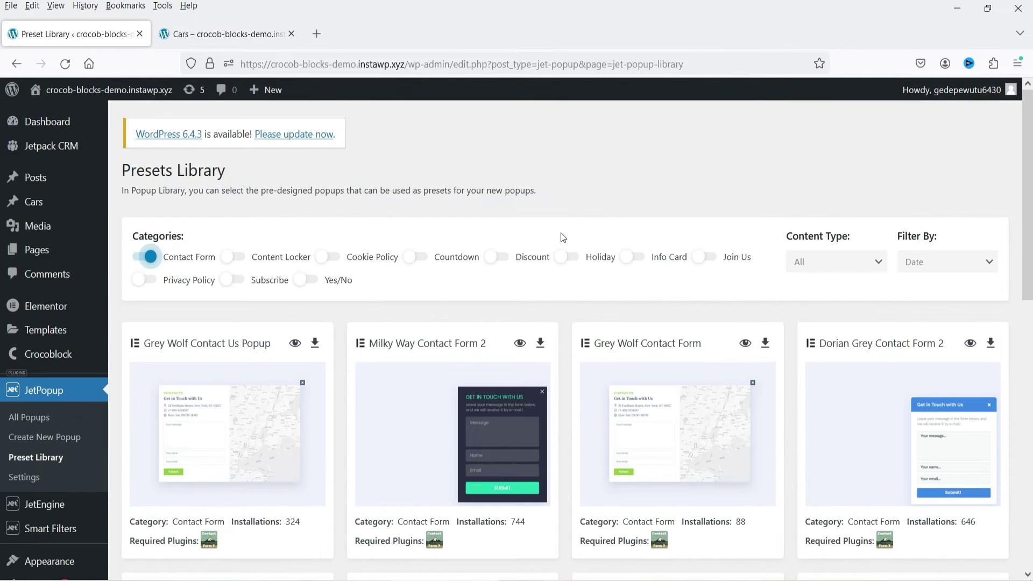
left_click(229, 261)
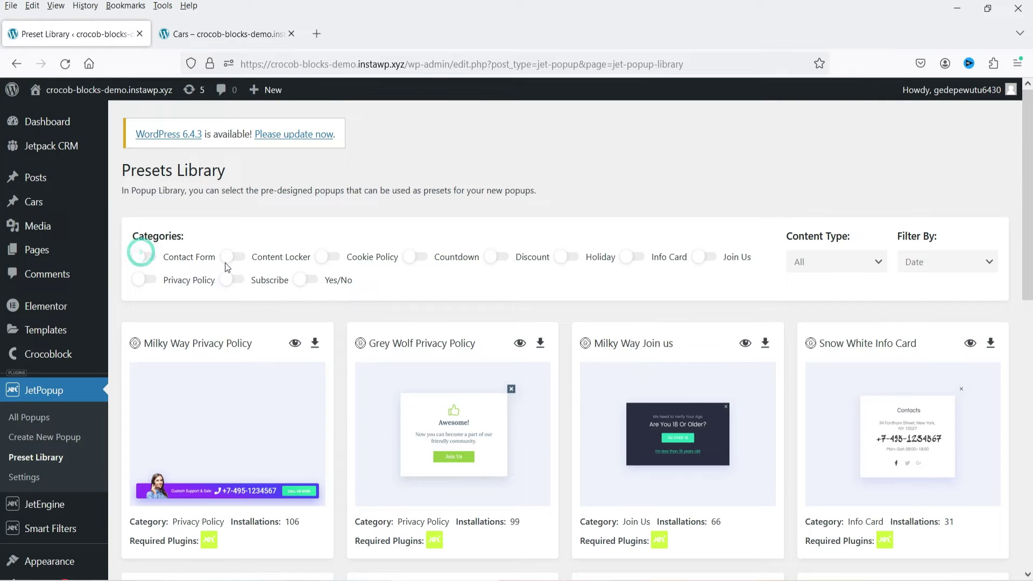
left_click(229, 258)
scroll(190, 276, "down", 3)
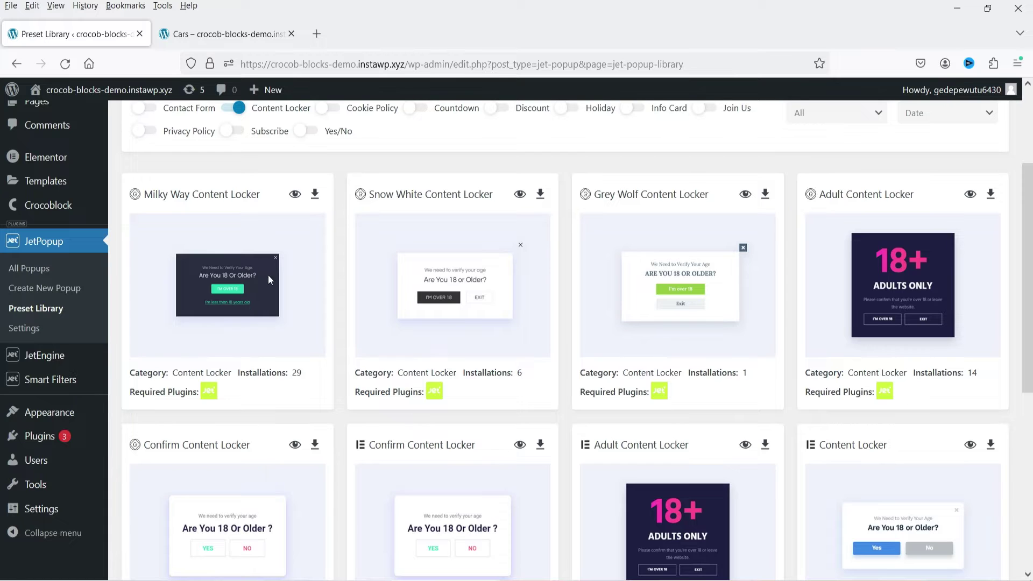
scroll(260, 269, "up", 2)
left_click(295, 269)
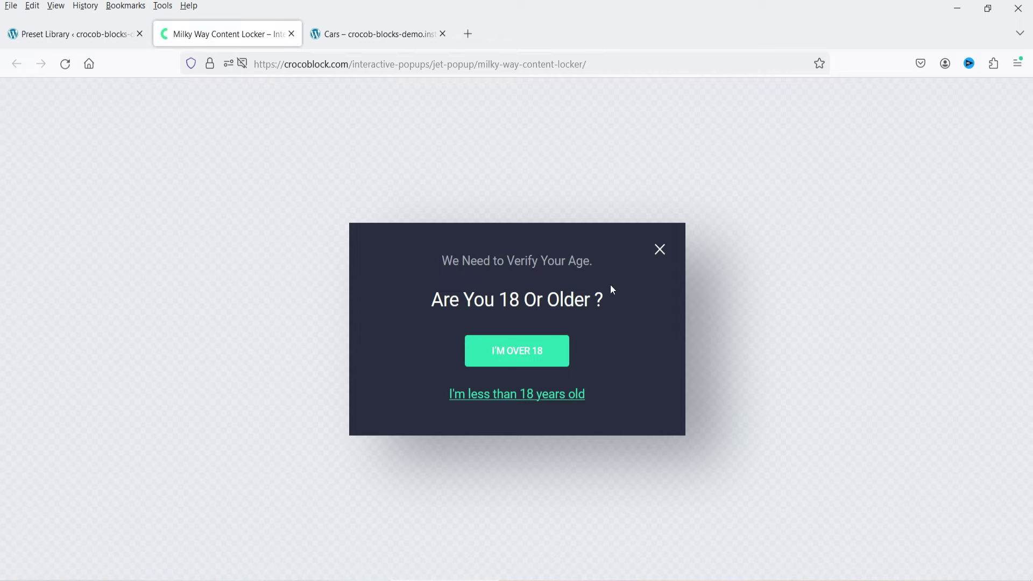
left_click(75, 34)
Try the Cookie Policy filter, then filter to Countdown and preview the Launch Countdown preset.
left_click(233, 182)
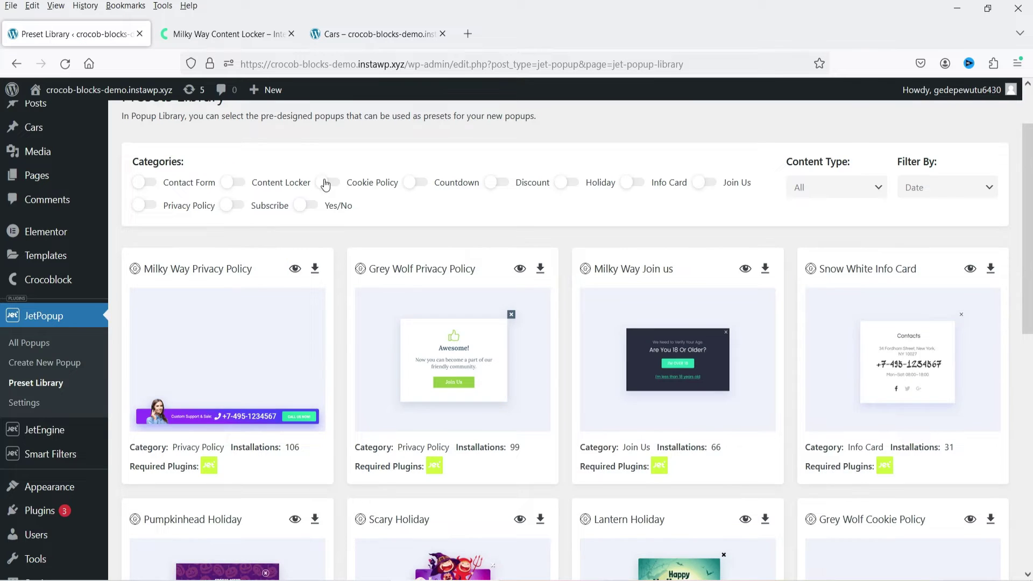
left_click(325, 182)
left_click(325, 182)
left_click(414, 183)
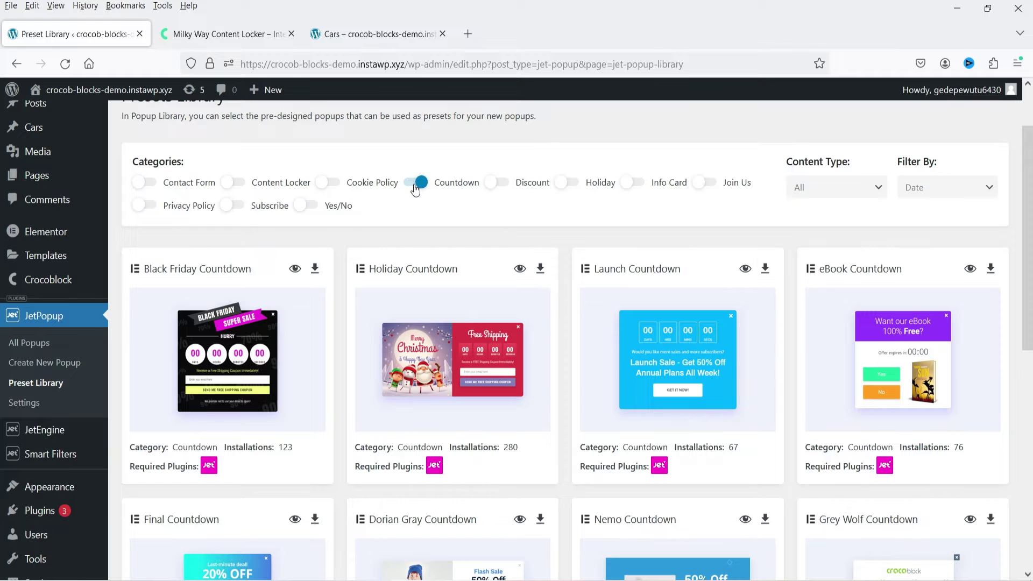
left_click(744, 270)
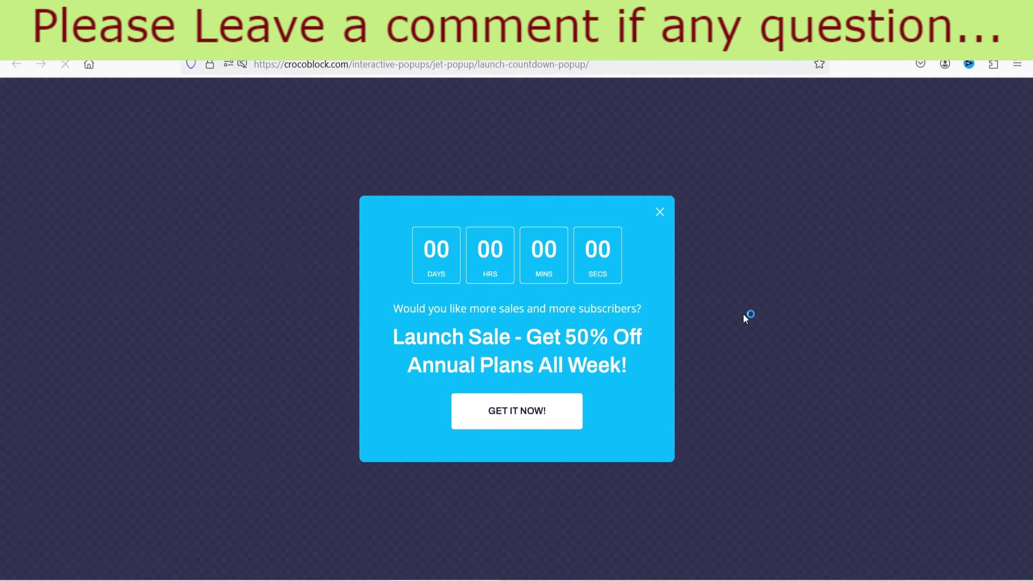
left_click(343, 54)
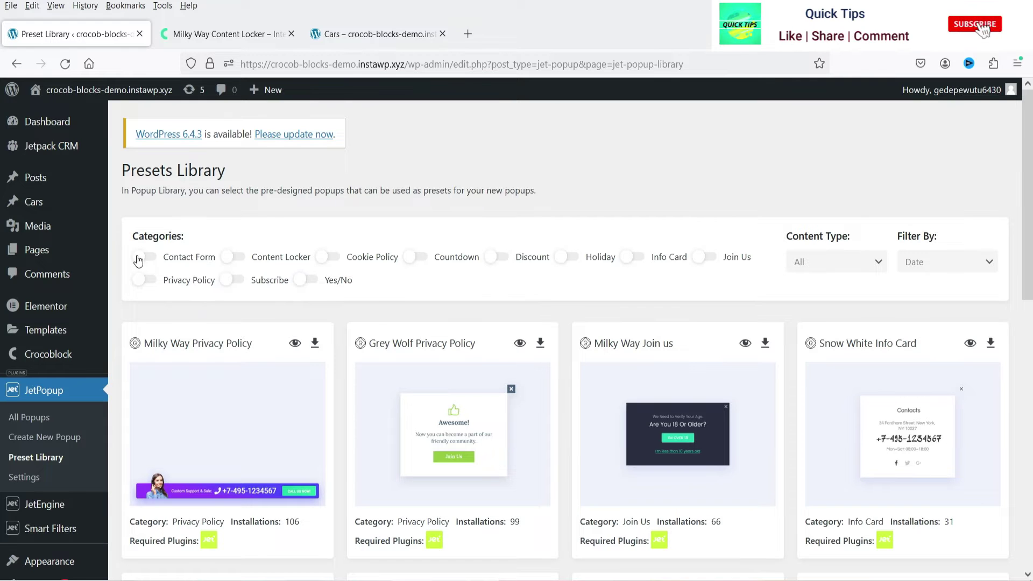
Create a new popup with Elementor content type, named 'Demo 1', using the Classic preset.
left_click(46, 444)
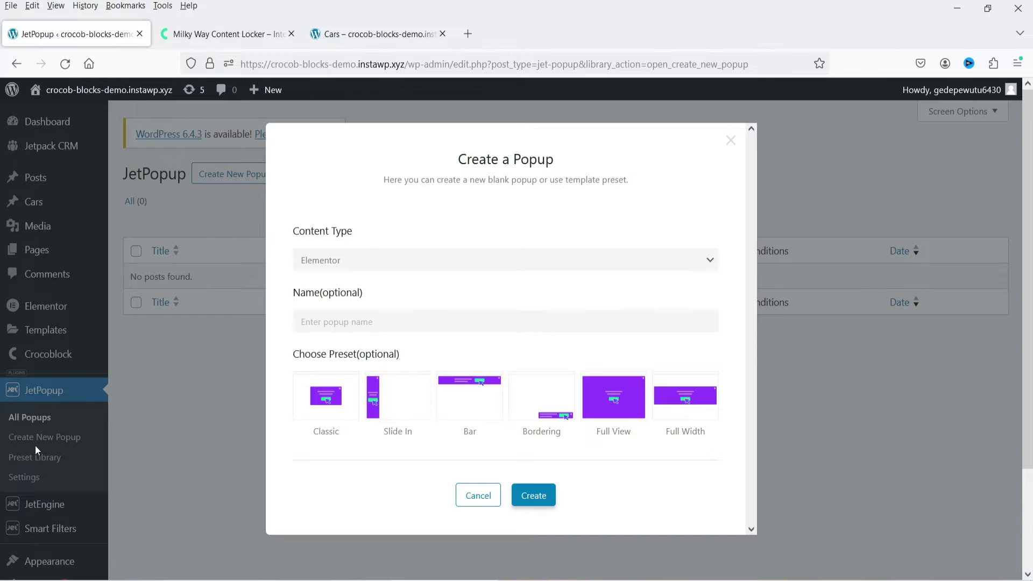
left_click(362, 267)
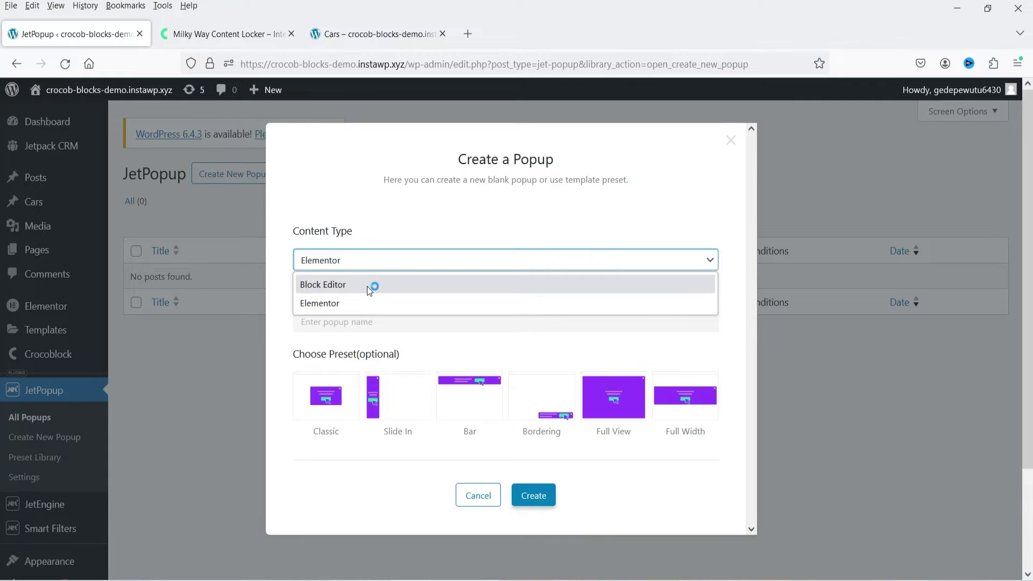
left_click(349, 305)
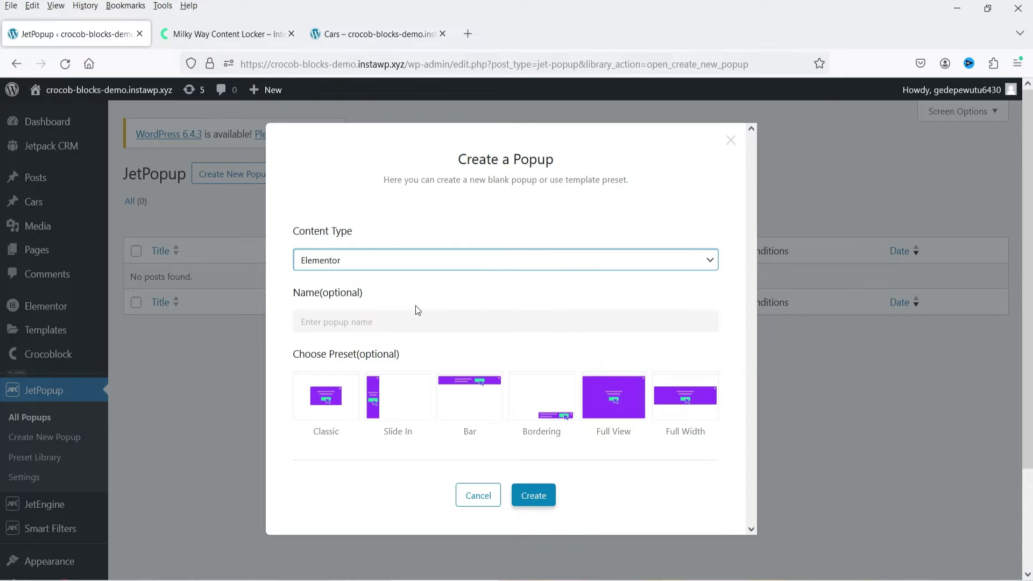
left_click(383, 323)
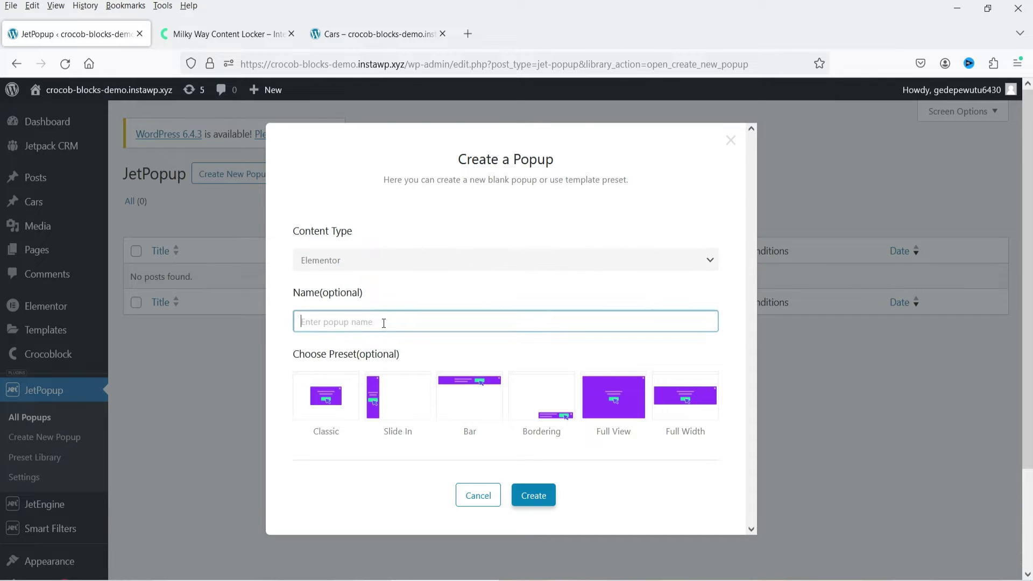
type("Demo 1")
left_click(316, 405)
Create the Demo 1 popup and delete its placeholder heading.
left_click(534, 495)
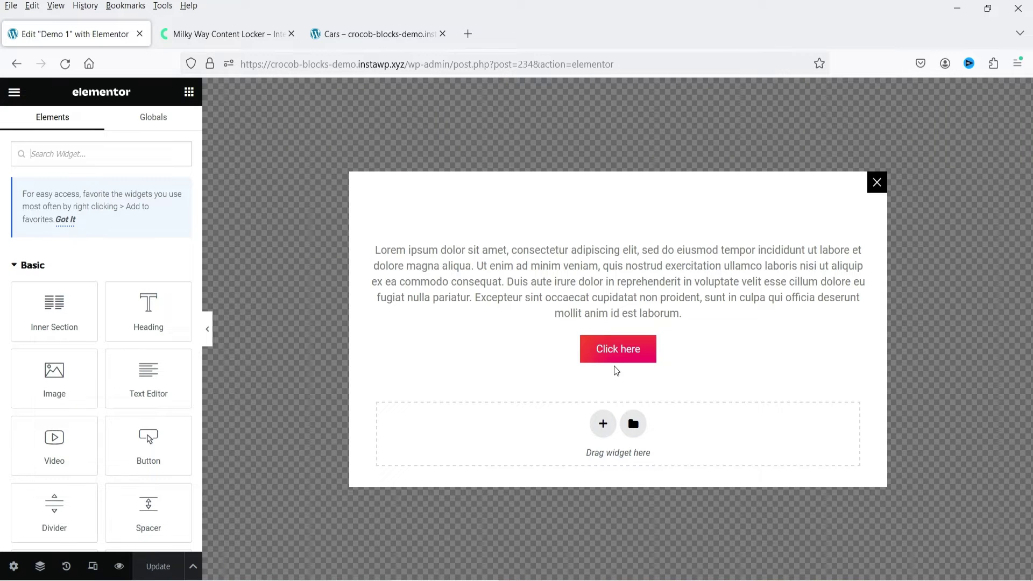
left_click(570, 281)
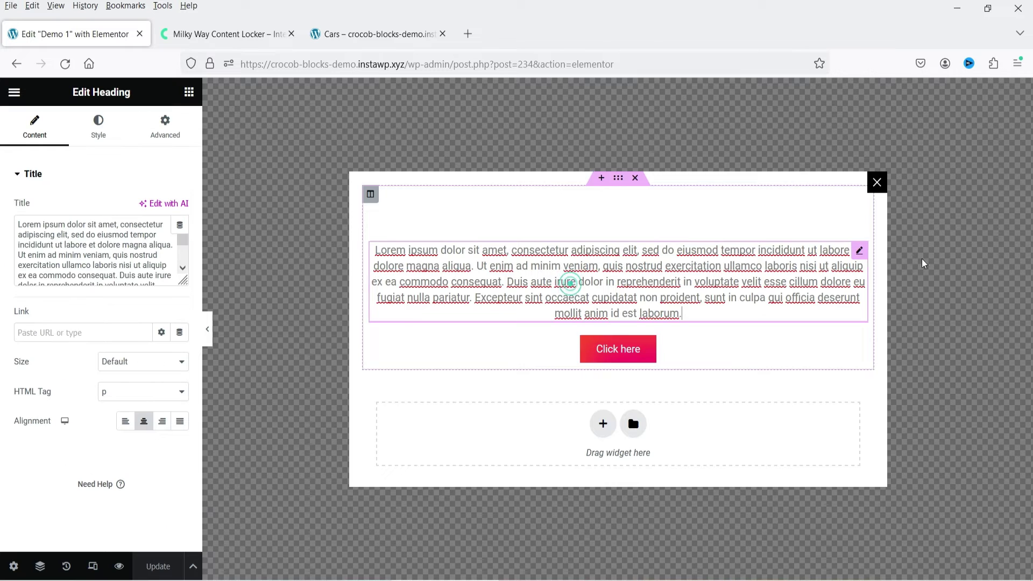
right_click(861, 253)
left_click(893, 535)
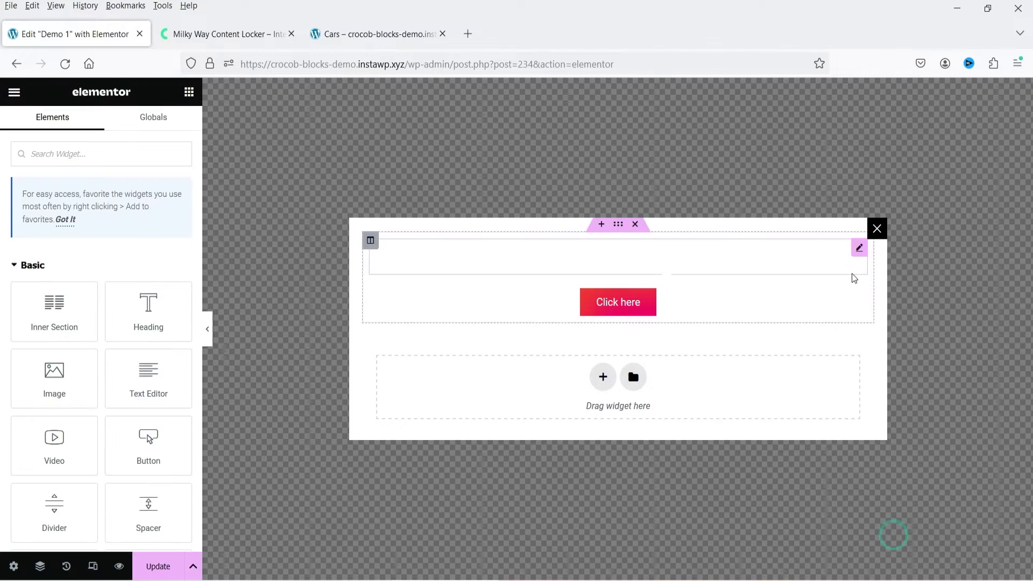
Delete the Click here button and the now-empty section.
right_click(861, 299)
left_click(885, 560)
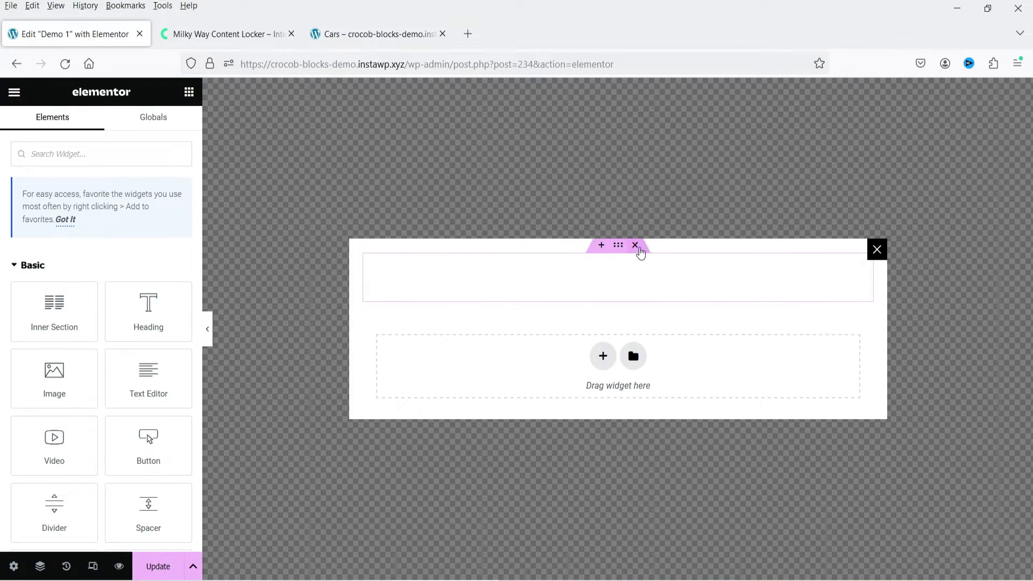
left_click(638, 248)
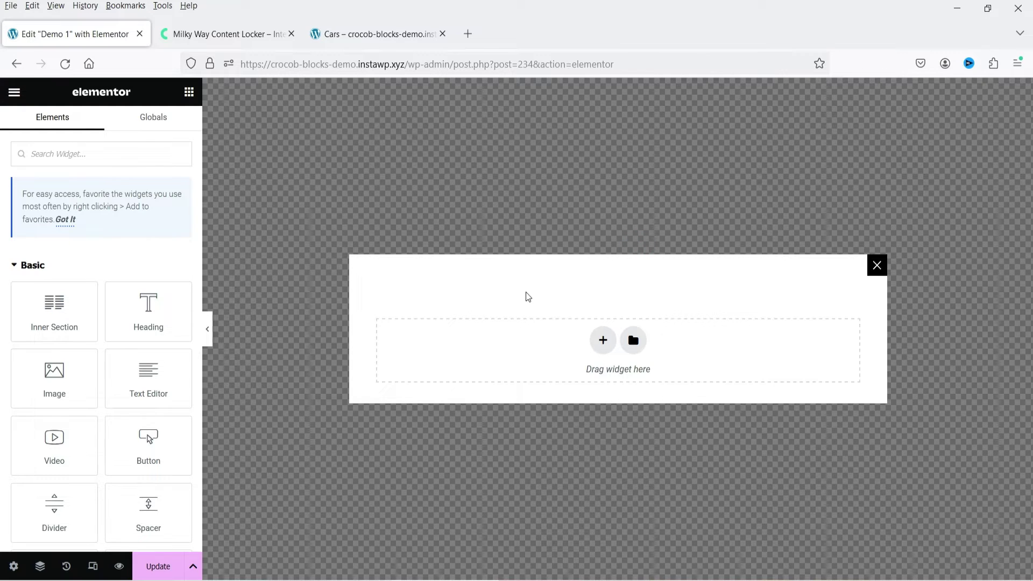
left_click(13, 570)
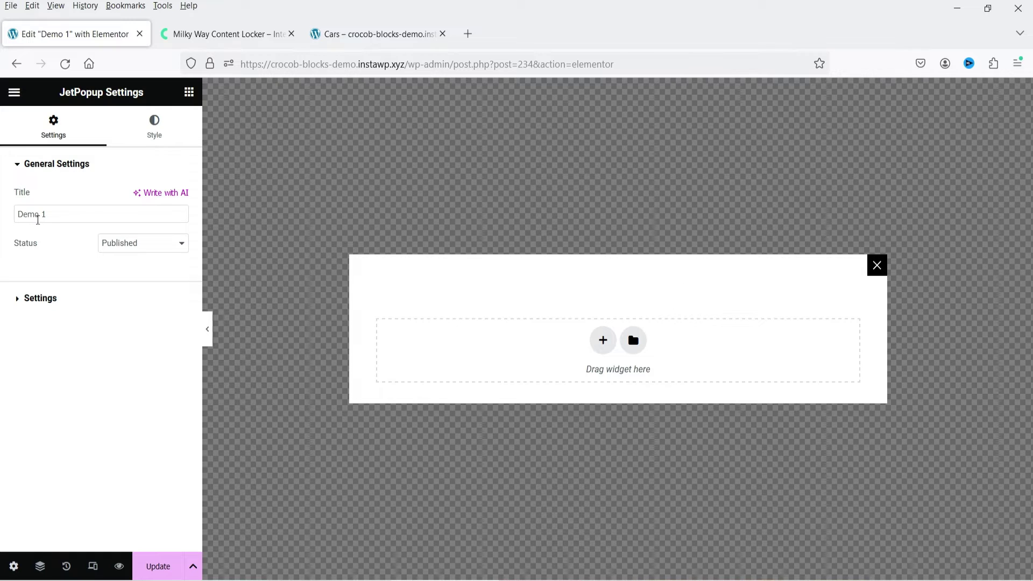
Set the Popup Container width to 50% in the Style settings.
left_click(40, 298)
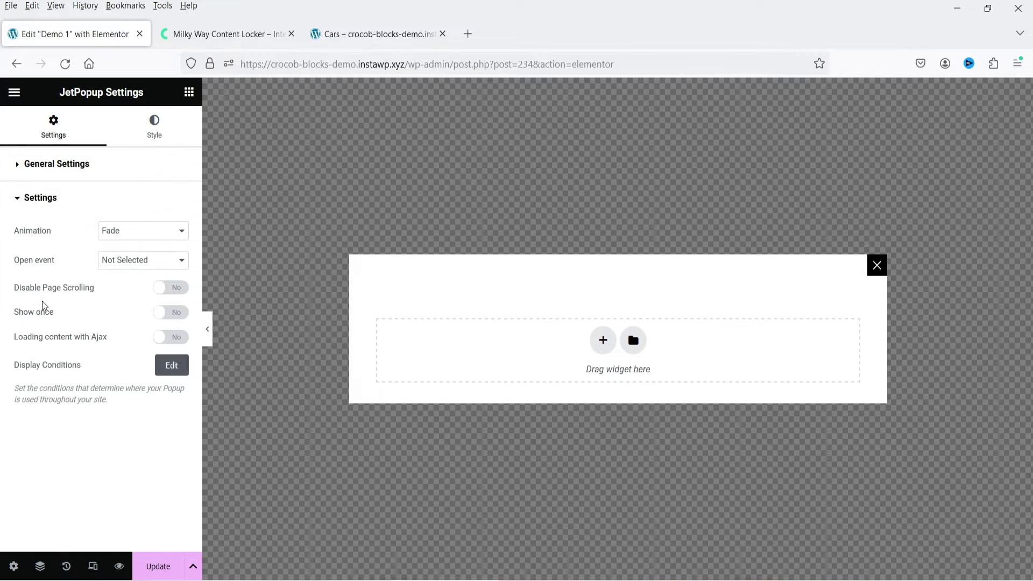
left_click(155, 132)
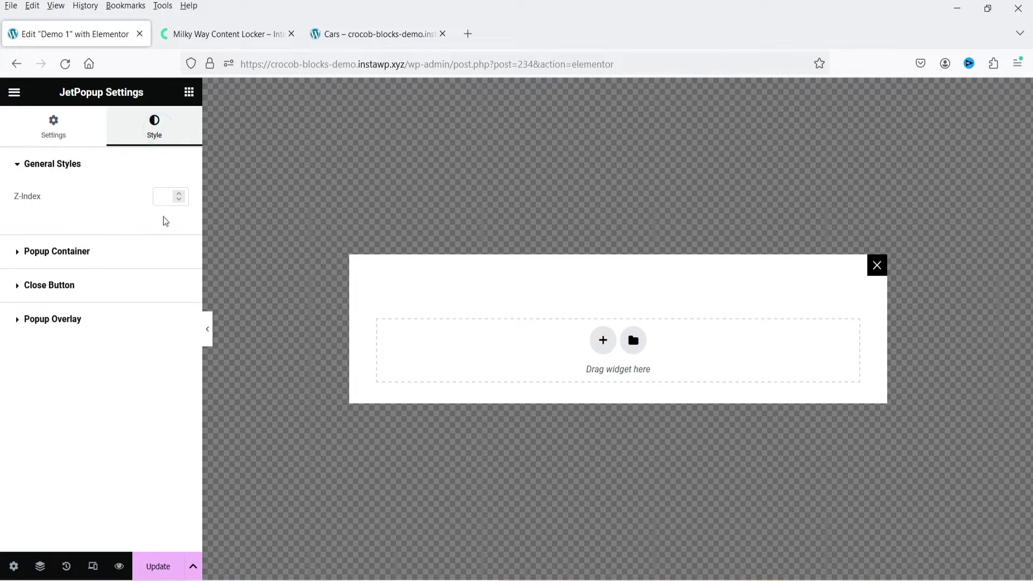
left_click(62, 252)
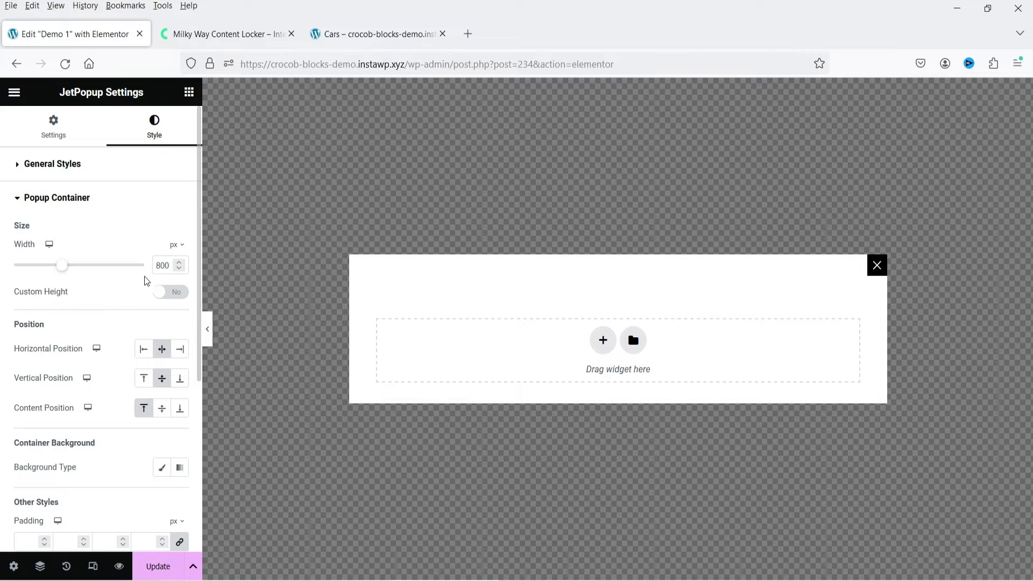
left_click(174, 245)
left_click(175, 269)
double_click(163, 265)
type("50")
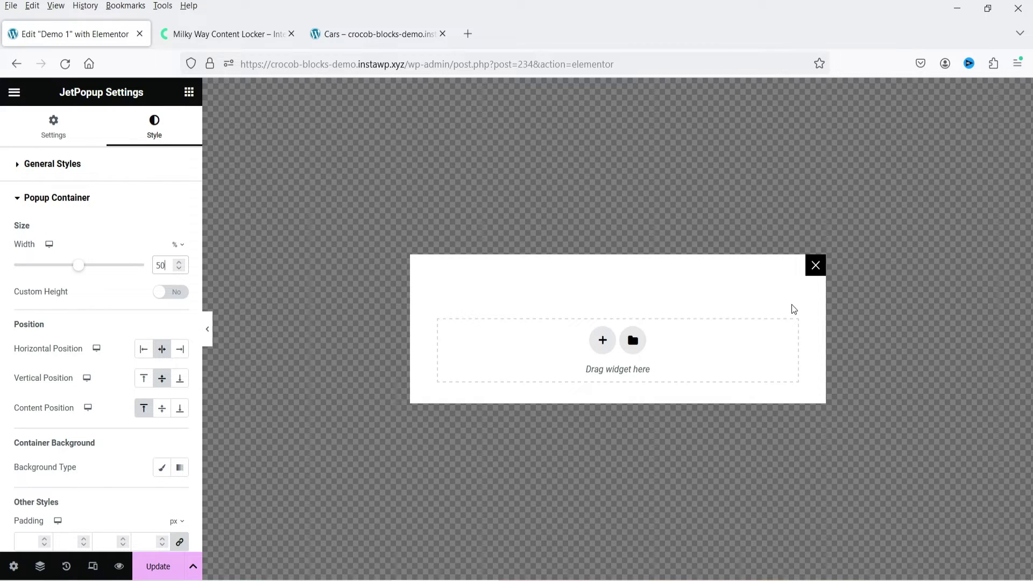
Centre the popup horizontally and vertically, with its content vertically centred.
left_click(144, 348)
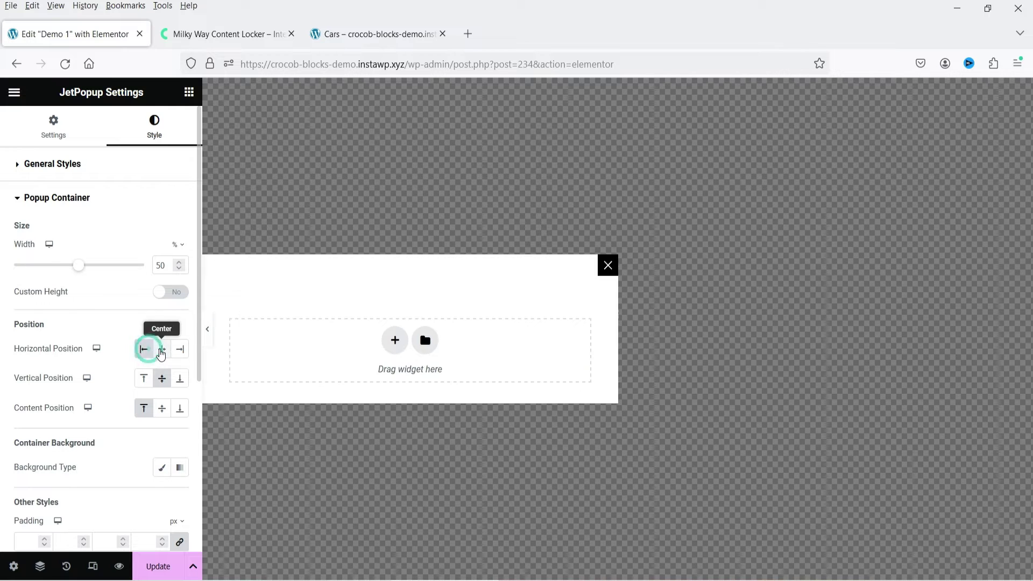
left_click(162, 349)
left_click(179, 349)
left_click(162, 349)
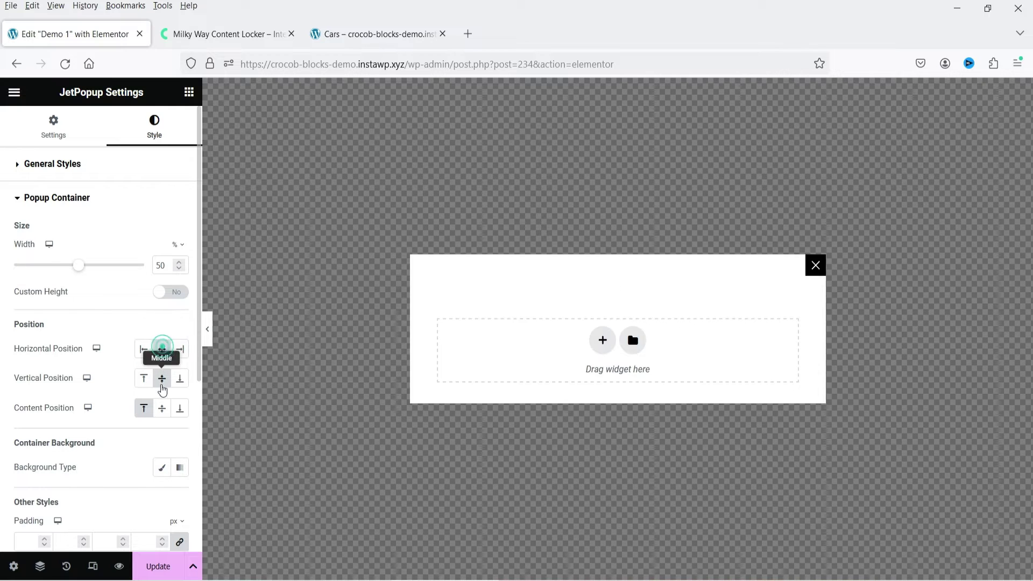
left_click(144, 377)
left_click(162, 380)
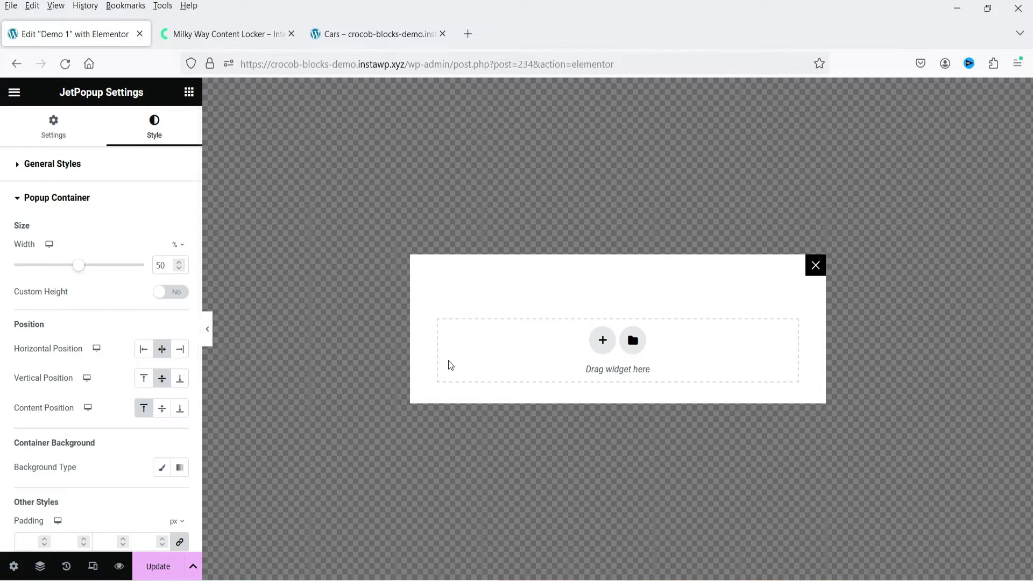
left_click(162, 409)
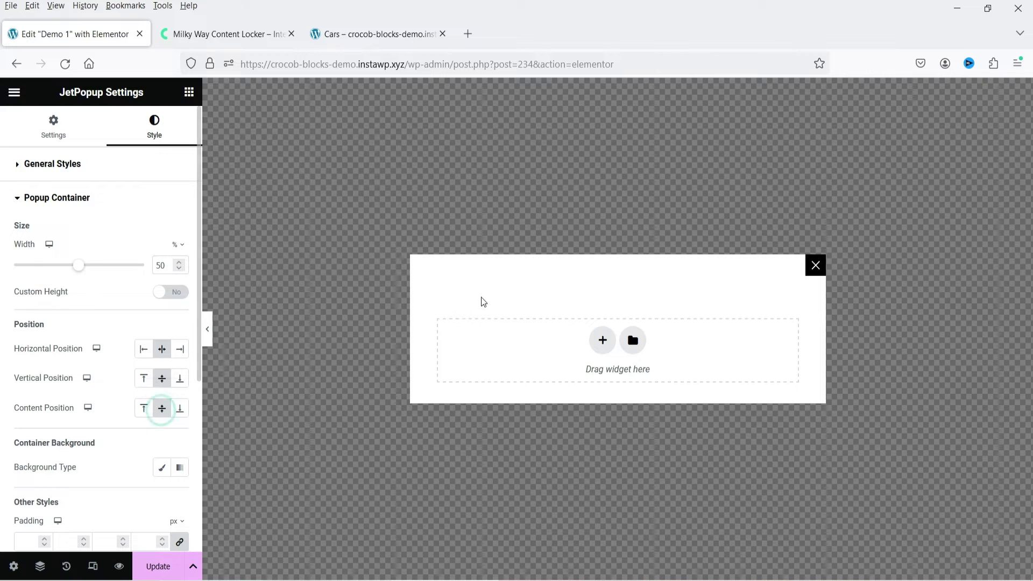
Give the popup container a Classic background of Accent Color 1 (cyan).
scroll(98, 358, "down", 1)
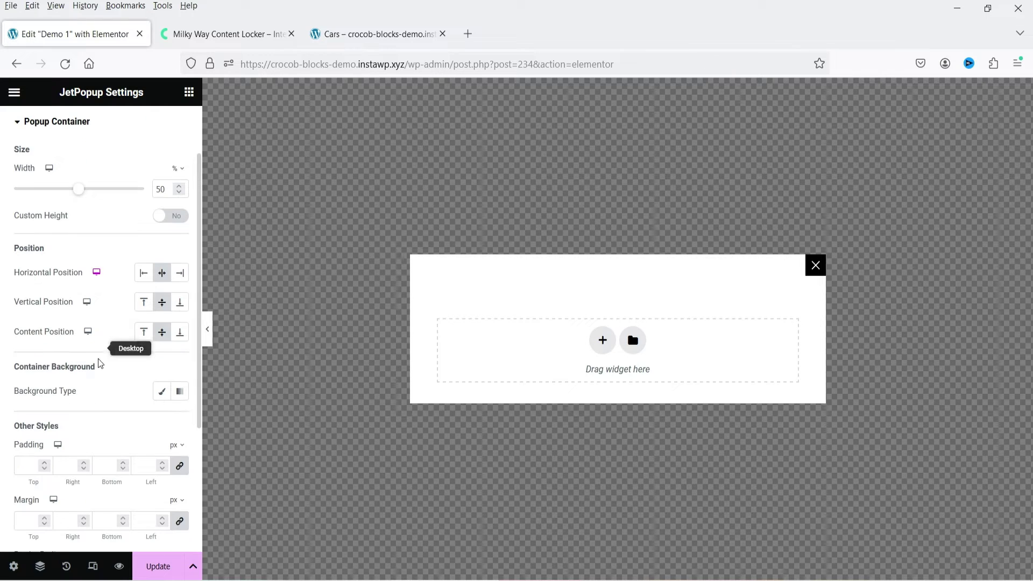
left_click(161, 391)
left_click(161, 418)
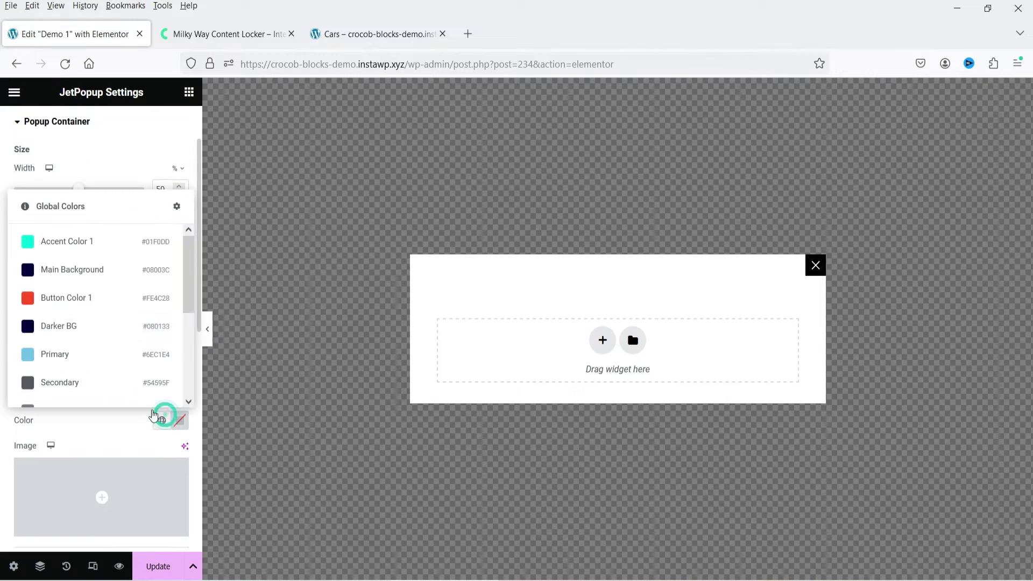
left_click(74, 244)
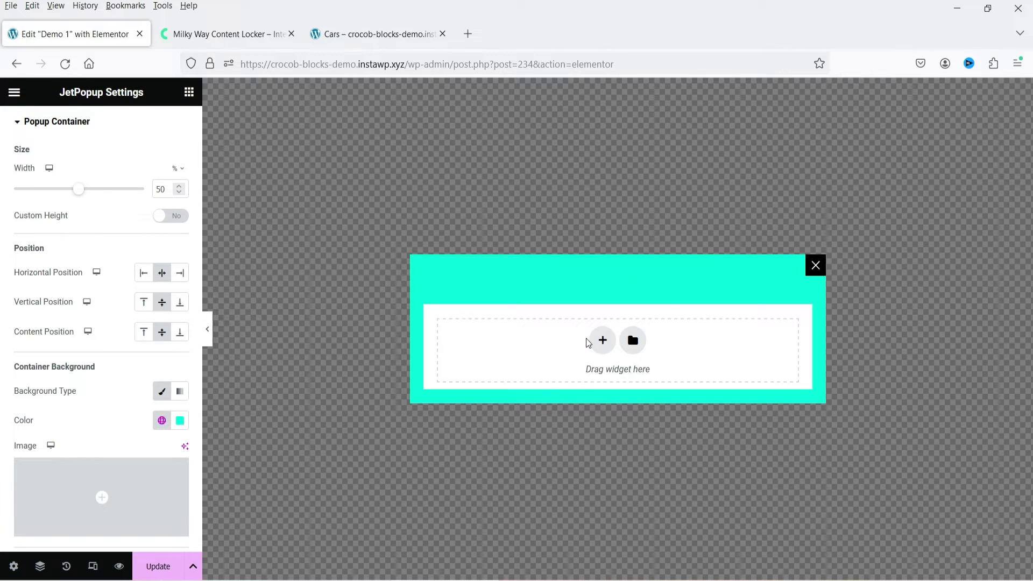
Set the popup container padding to 25px.
scroll(132, 356, "down", 5)
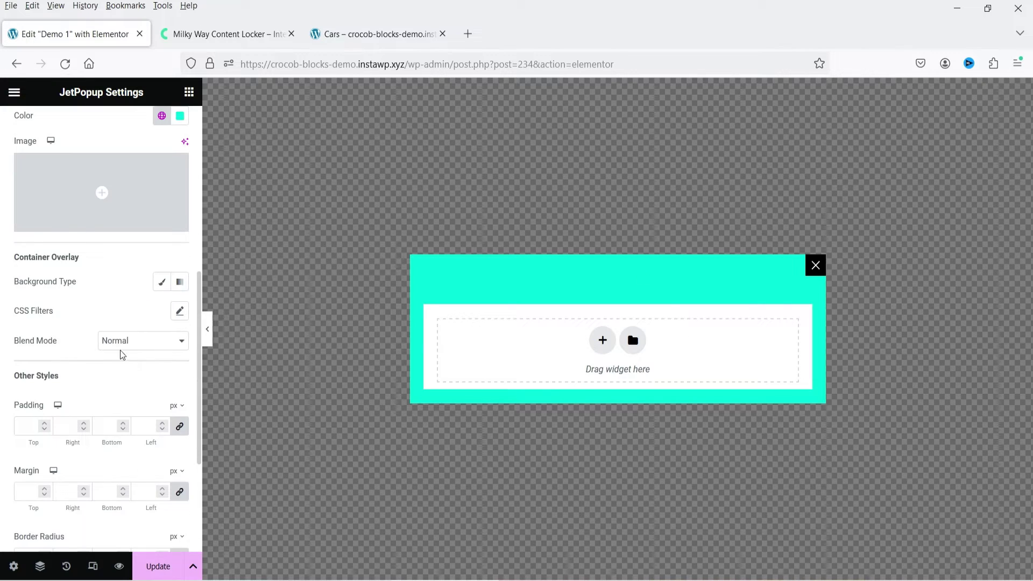
scroll(67, 296, "up", 3)
scroll(63, 295, "down", 2)
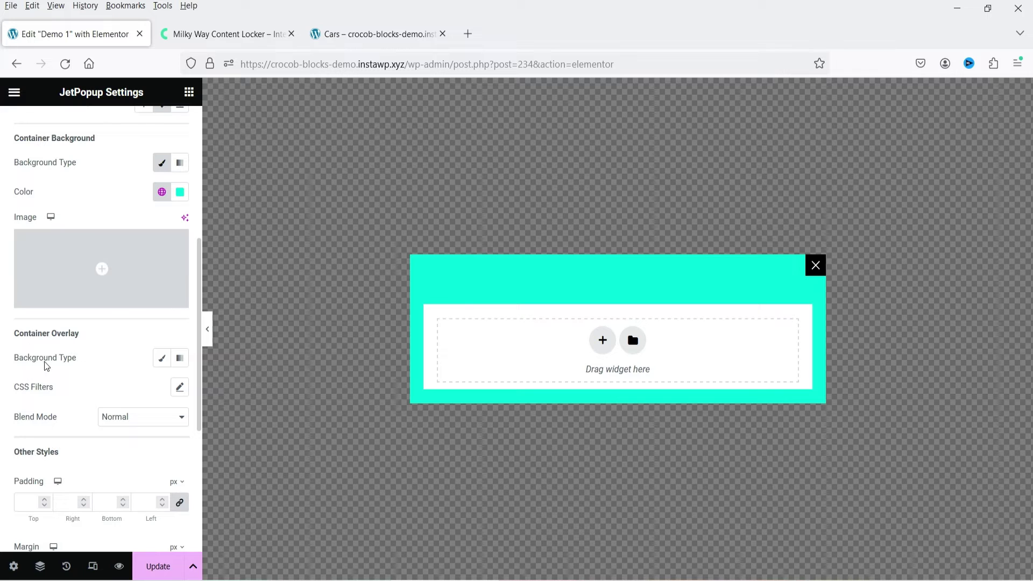
scroll(93, 343, "down", 4)
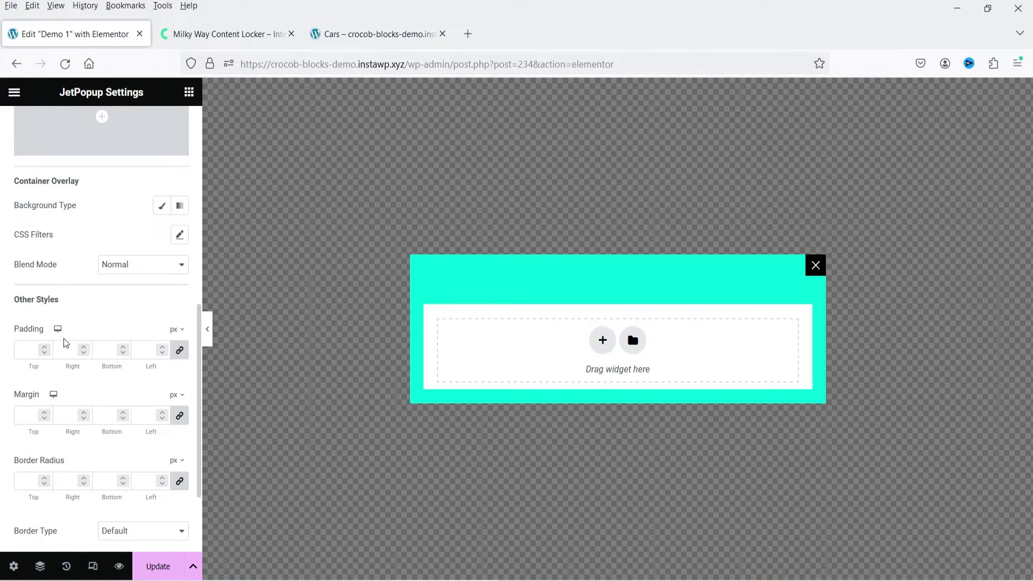
left_click(23, 348)
type("25")
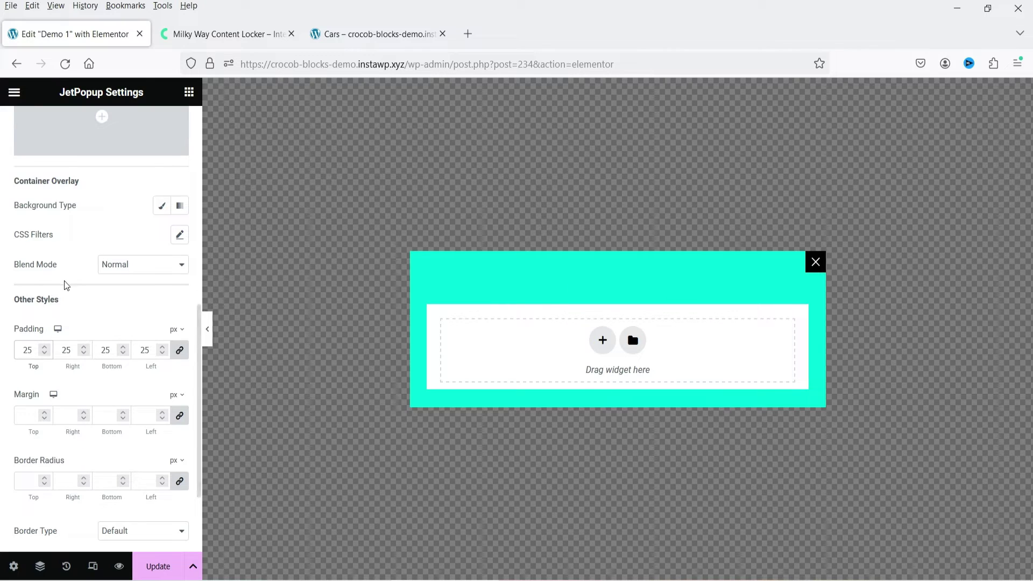
Round the popup corners to 10px and give it a Solid border.
scroll(64, 302, "down", 3)
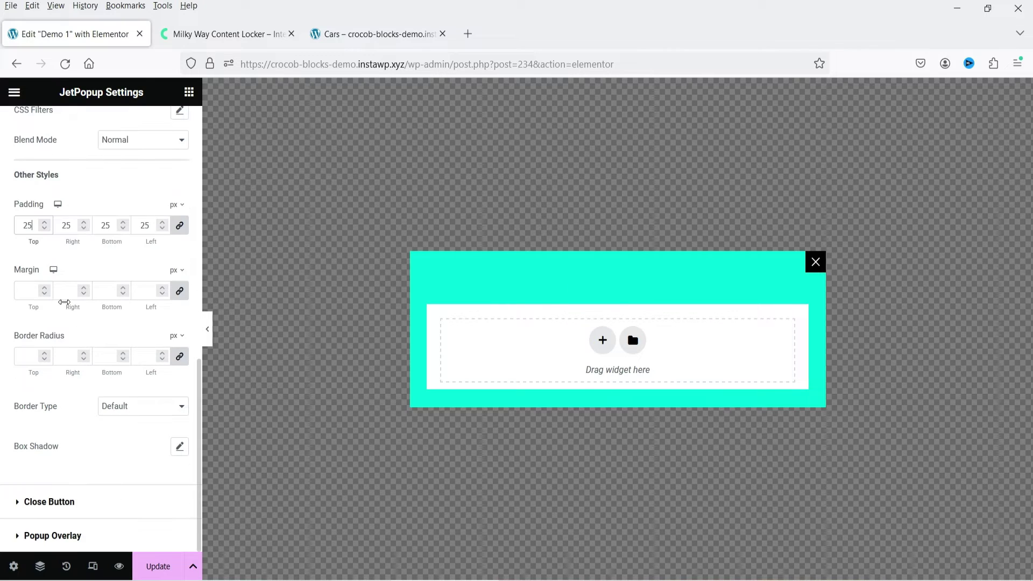
double_click(44, 353)
left_click(121, 409)
left_click(130, 455)
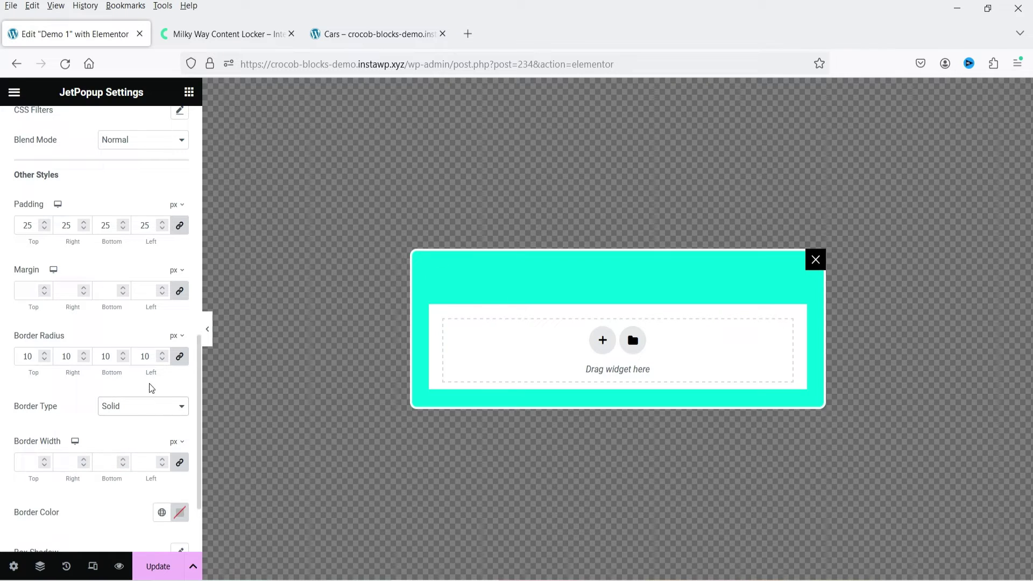
scroll(109, 375, "down", 2)
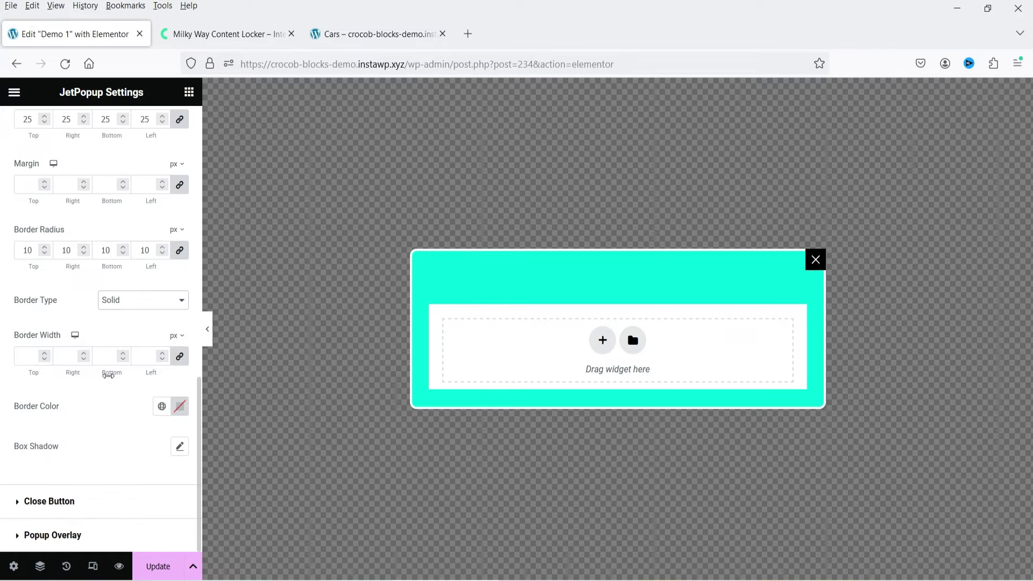
Toggle the popup's close button off and back on.
left_click(50, 501)
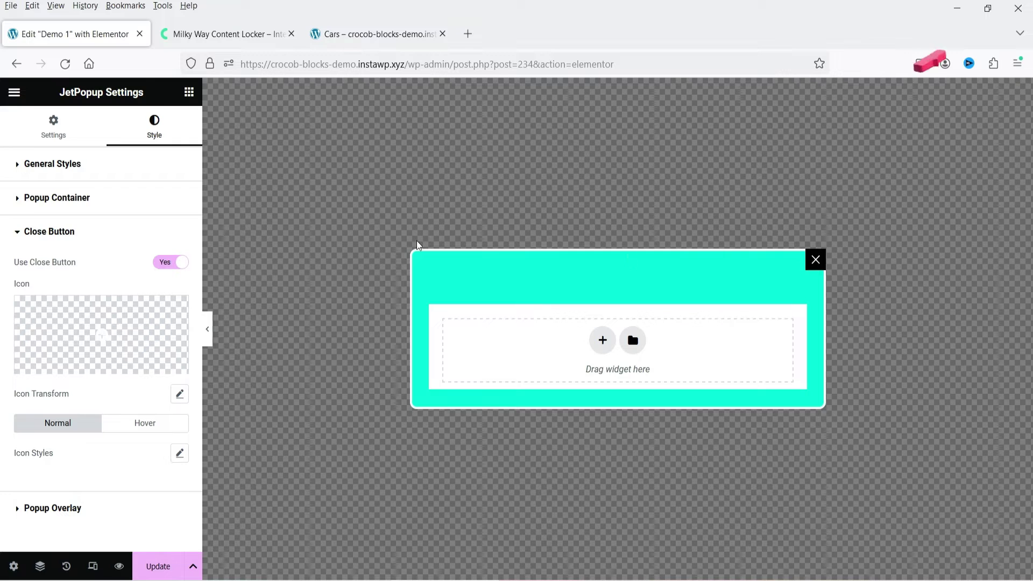
left_click(172, 265)
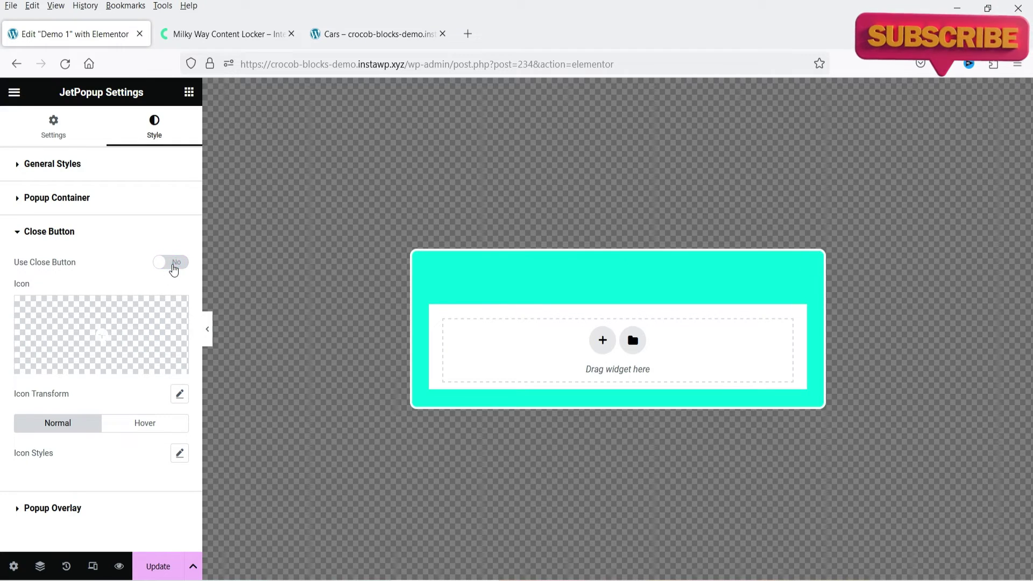
left_click(173, 268)
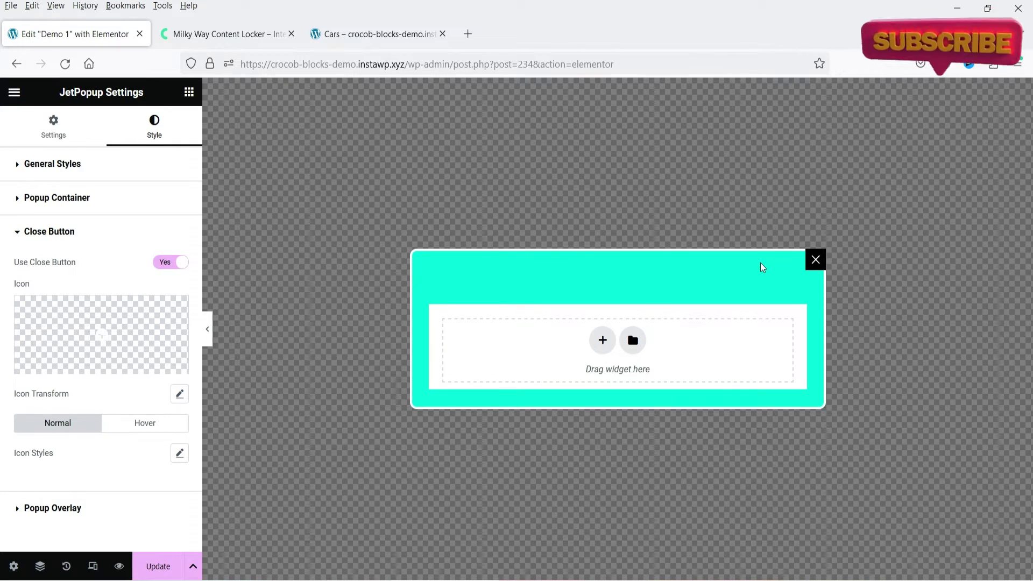
Colour the overlay a dark translucent Main Background navy (#07031E88).
left_click(52, 509)
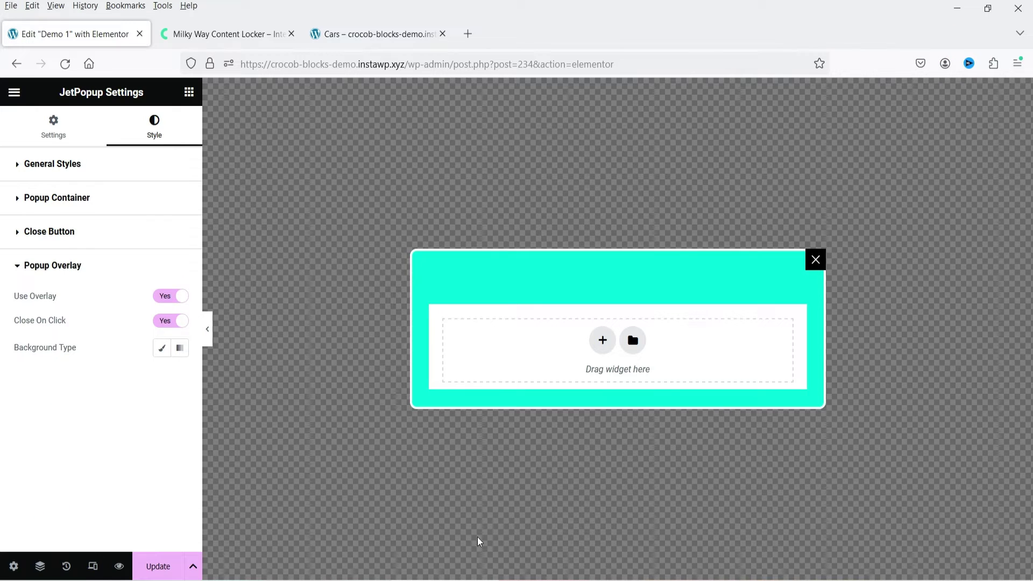
left_click(156, 349)
left_click(162, 377)
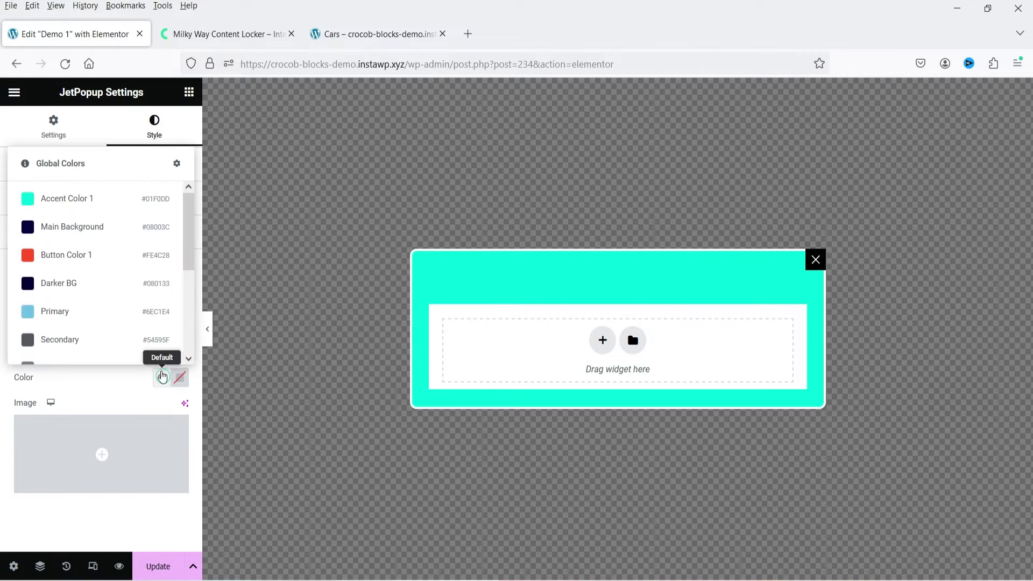
left_click(58, 222)
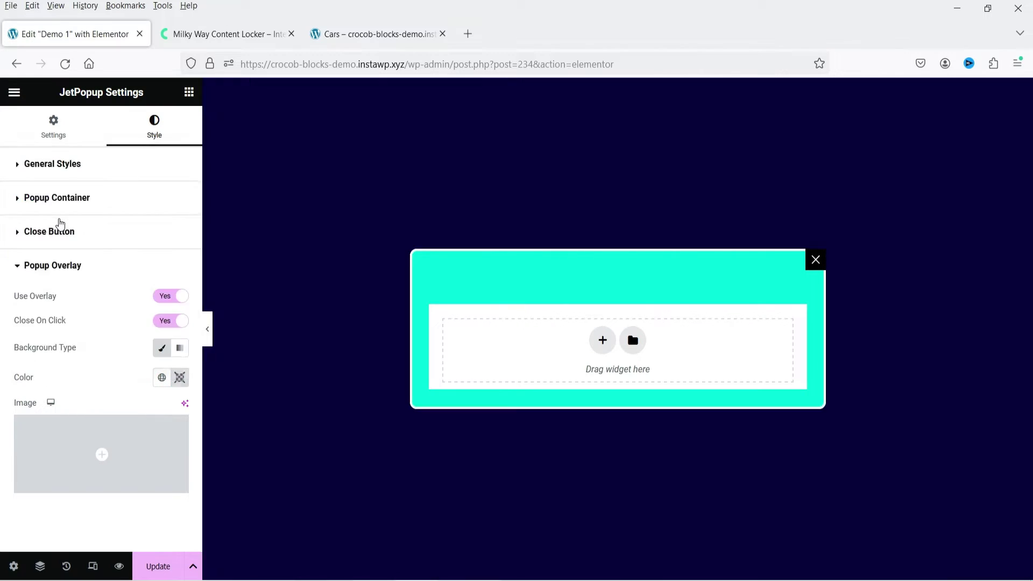
left_click(179, 377)
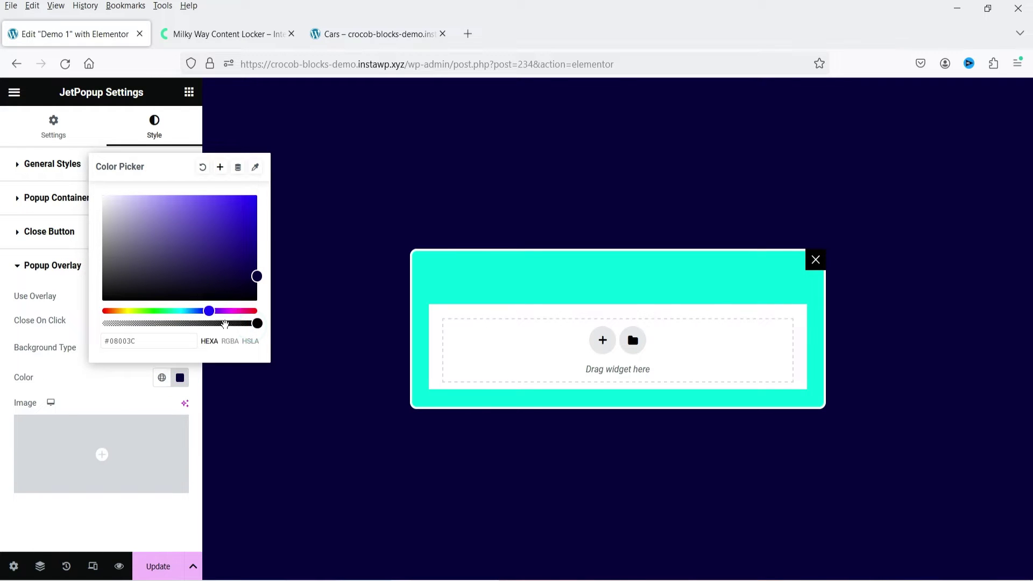
left_click_drag(257, 323, 213, 322)
left_click_drag(256, 283, 241, 289)
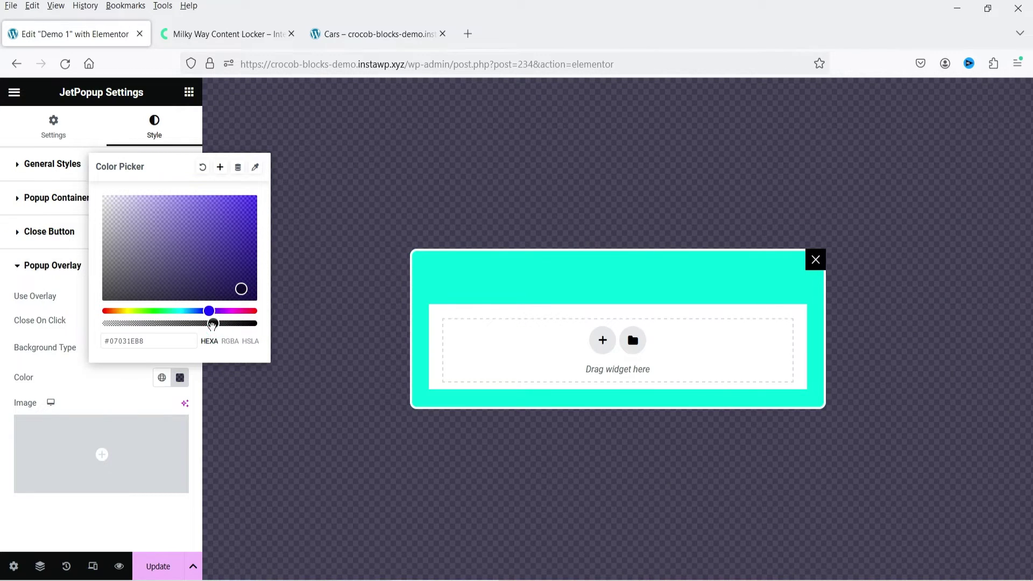
left_click(83, 383)
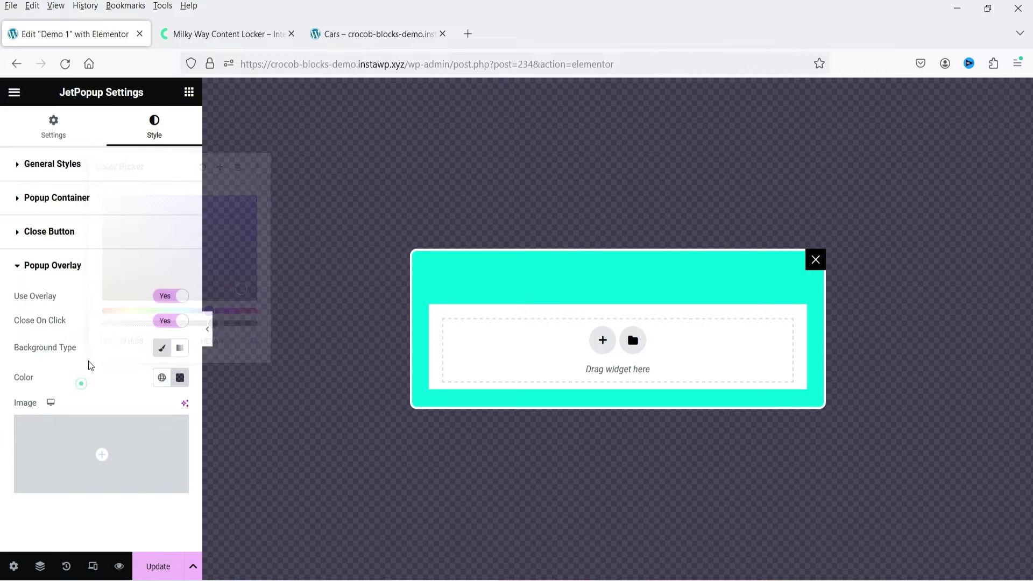
Keep Close On Click enabled so clicking the overlay closes the popup.
left_click(165, 326)
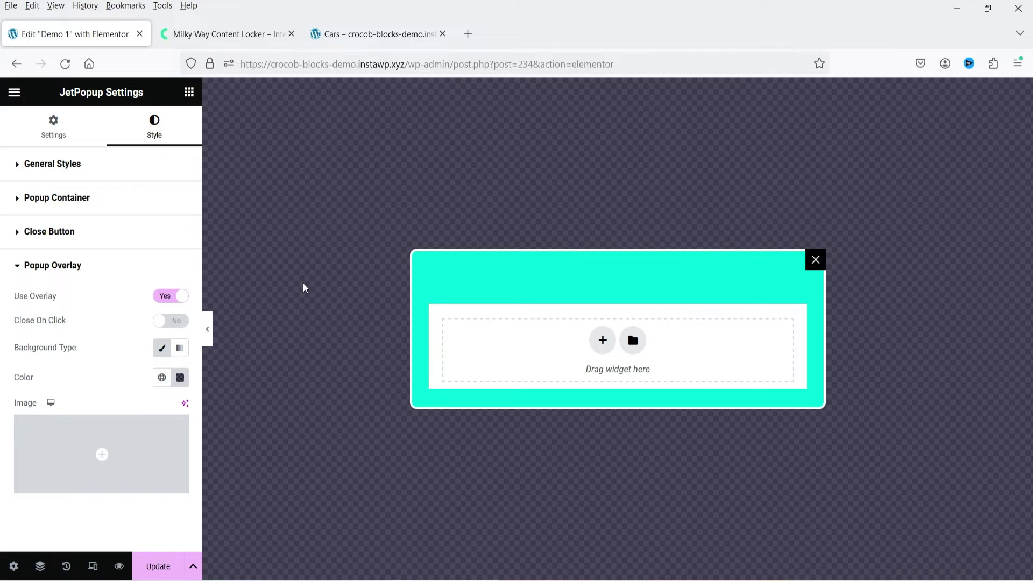
left_click(180, 333)
left_click(52, 267)
Preview the ZoomIn, ZoomOut and MoveUp entrance animations in the popup settings.
left_click(50, 127)
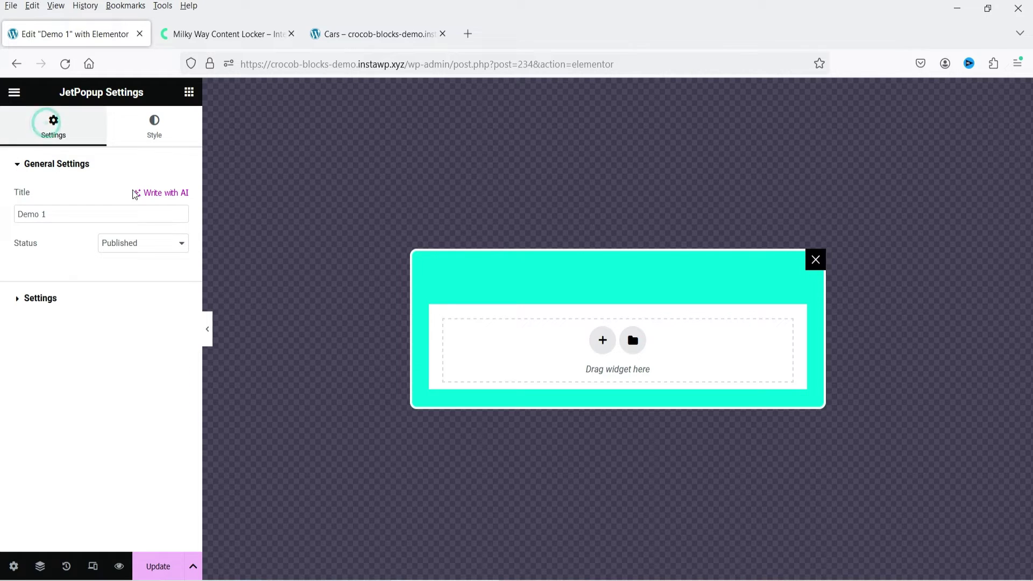
left_click(45, 302)
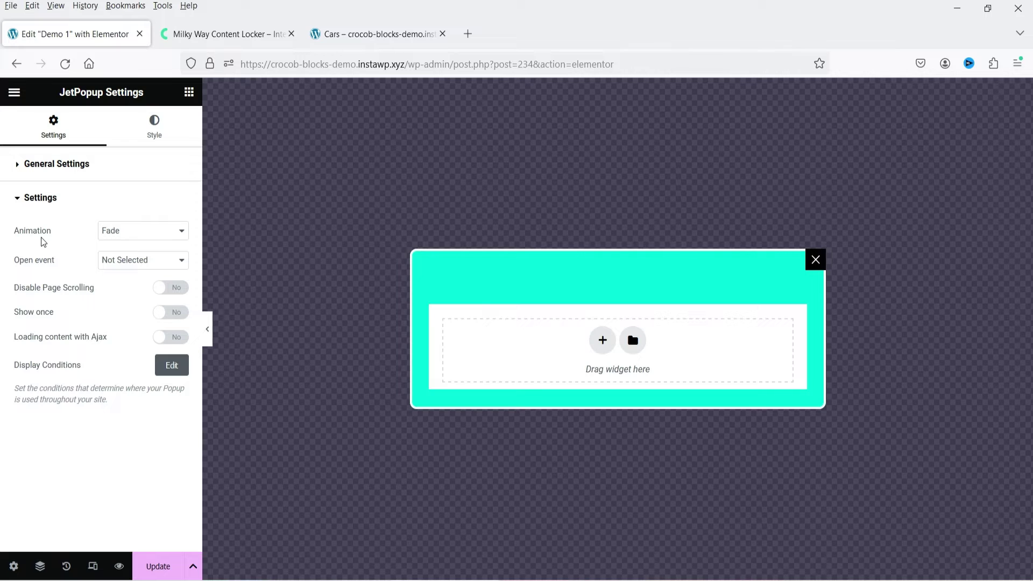
left_click(144, 231)
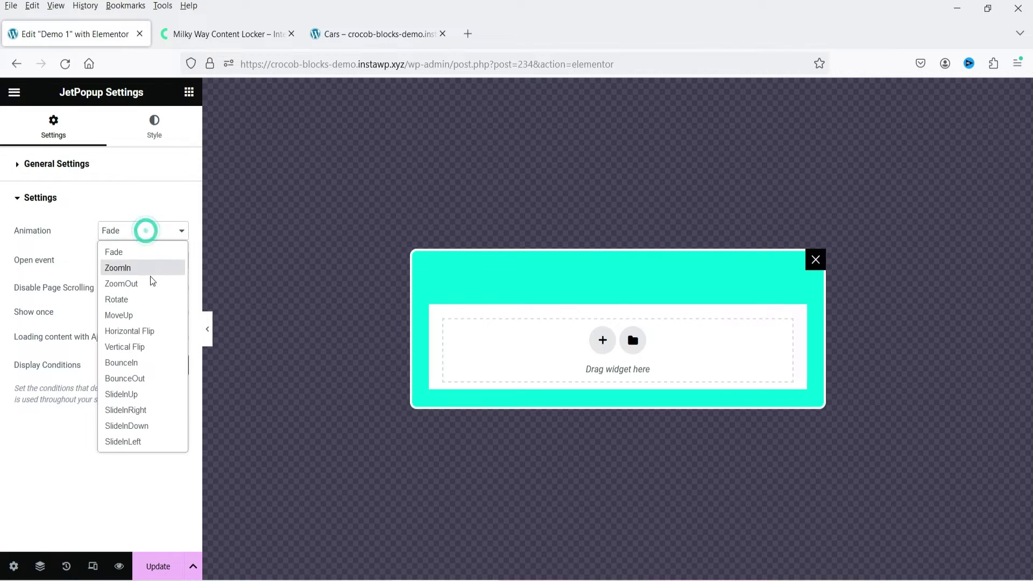
left_click(137, 269)
left_click(132, 227)
left_click(127, 284)
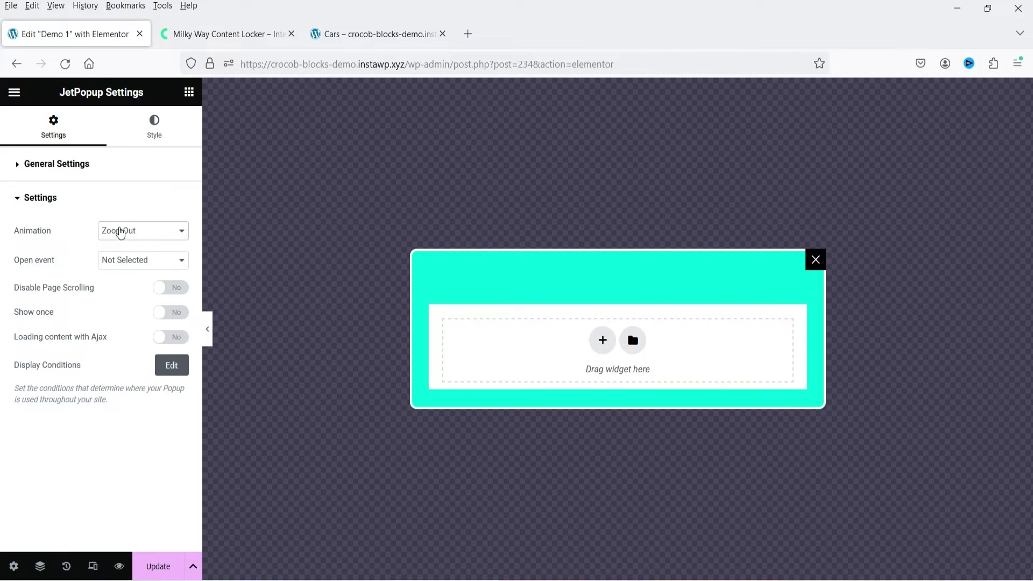
left_click(119, 228)
left_click(131, 318)
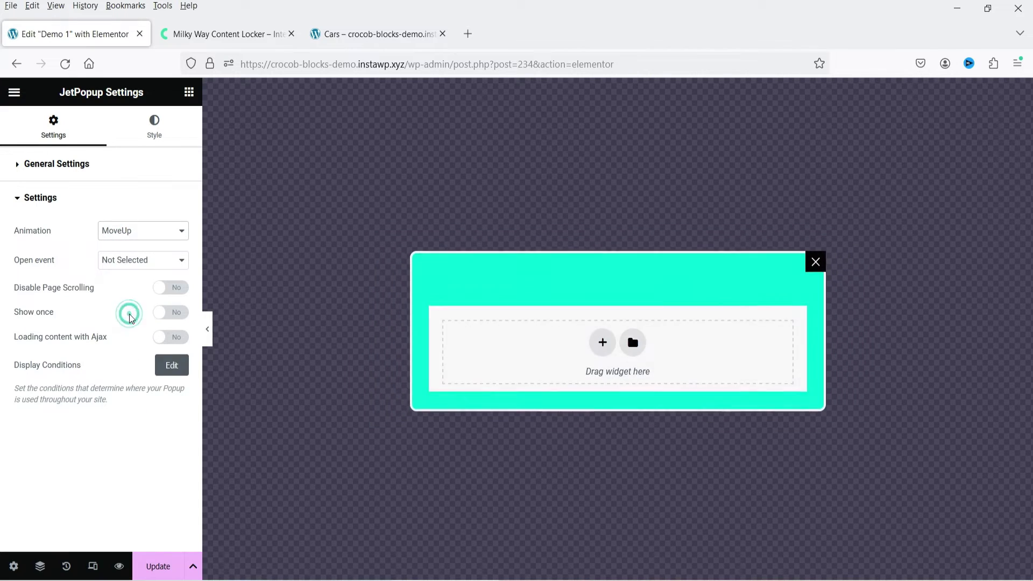
Try Rotate and Vertical Flip, then choose SlideInUp as the entrance animation.
left_click(124, 229)
left_click(133, 299)
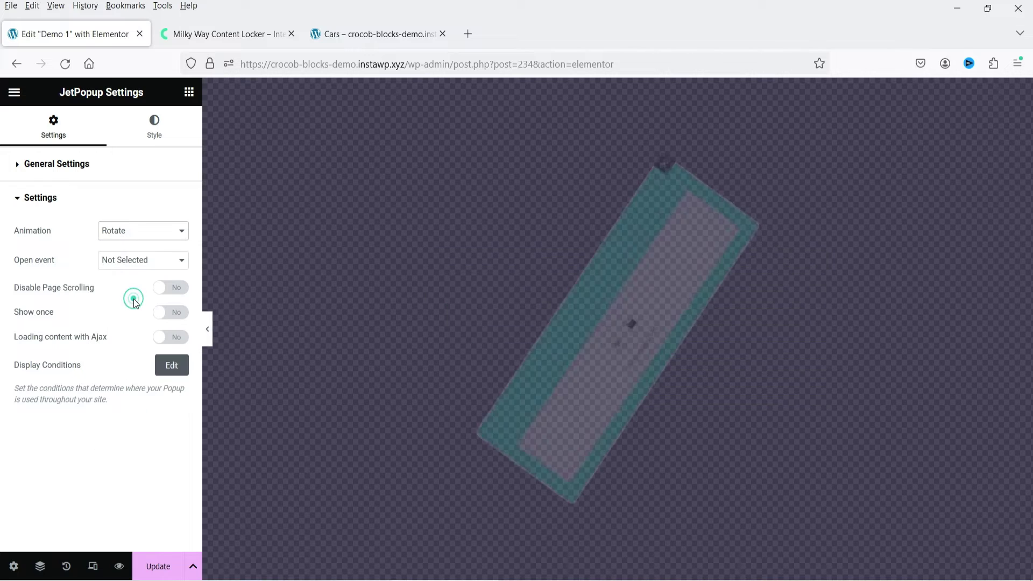
left_click(145, 235)
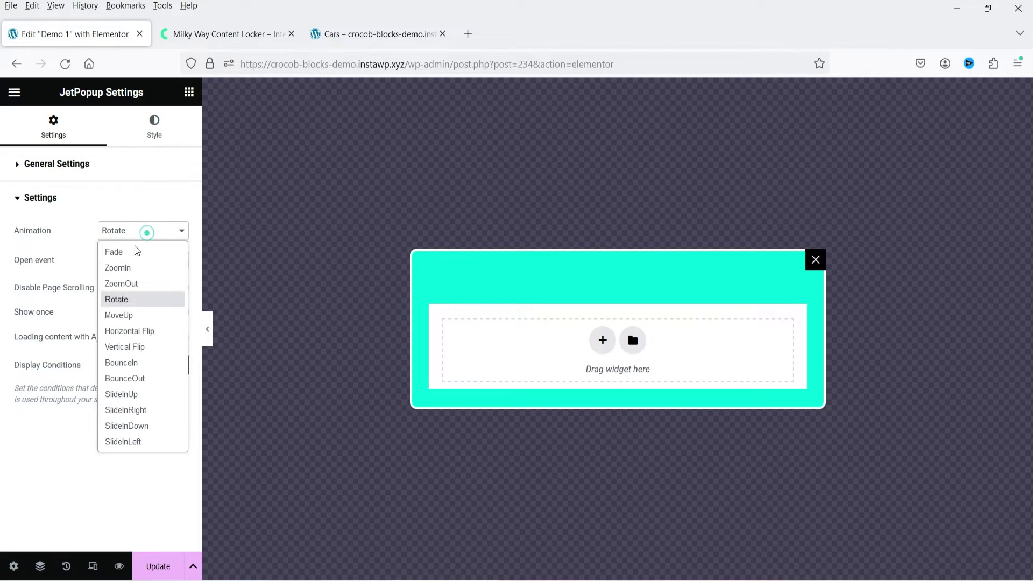
left_click(139, 348)
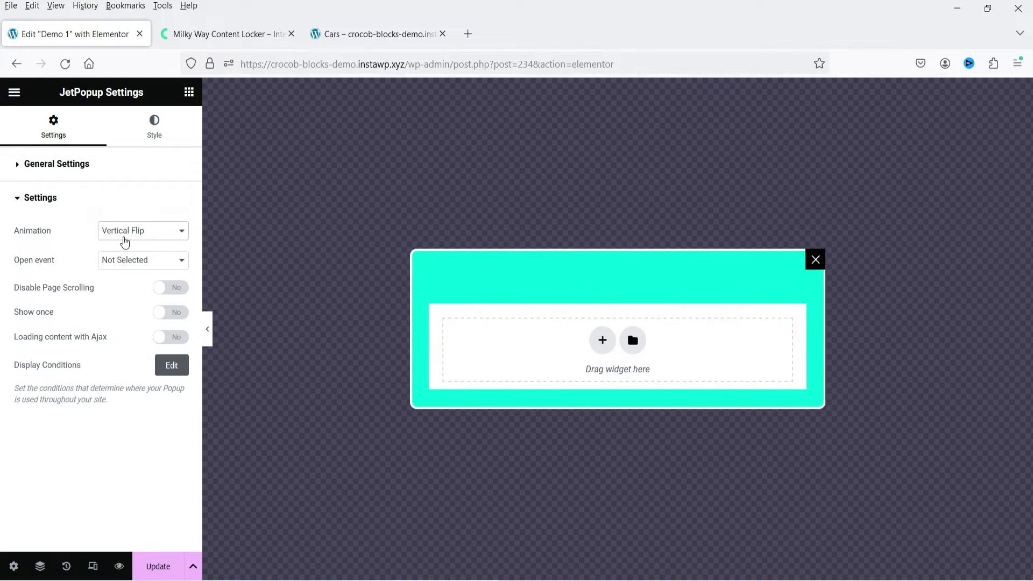
left_click(125, 233)
left_click(127, 393)
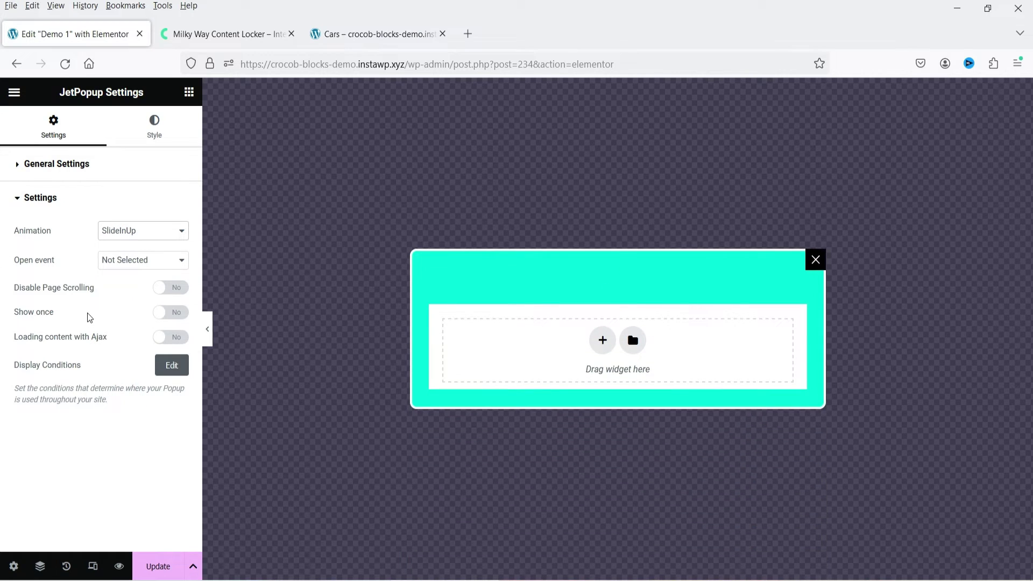
left_click(123, 264)
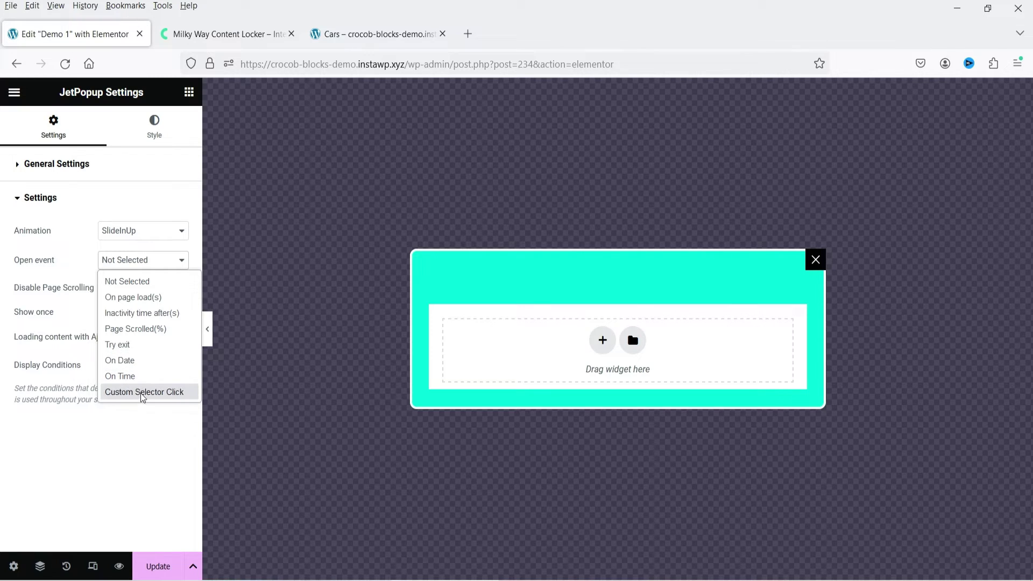
Open on Page Scrolled 15%, disable page scrolling, enable Ajax loading and Force Loading, then update.
left_click(152, 329)
left_click_drag(168, 291, 128, 291)
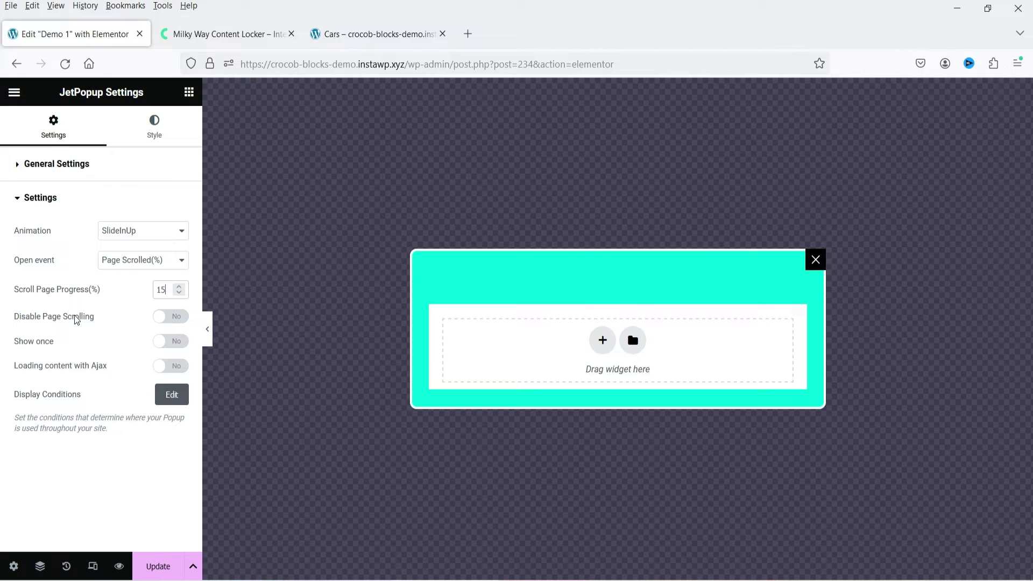
left_click(173, 317)
left_click(176, 366)
left_click(162, 397)
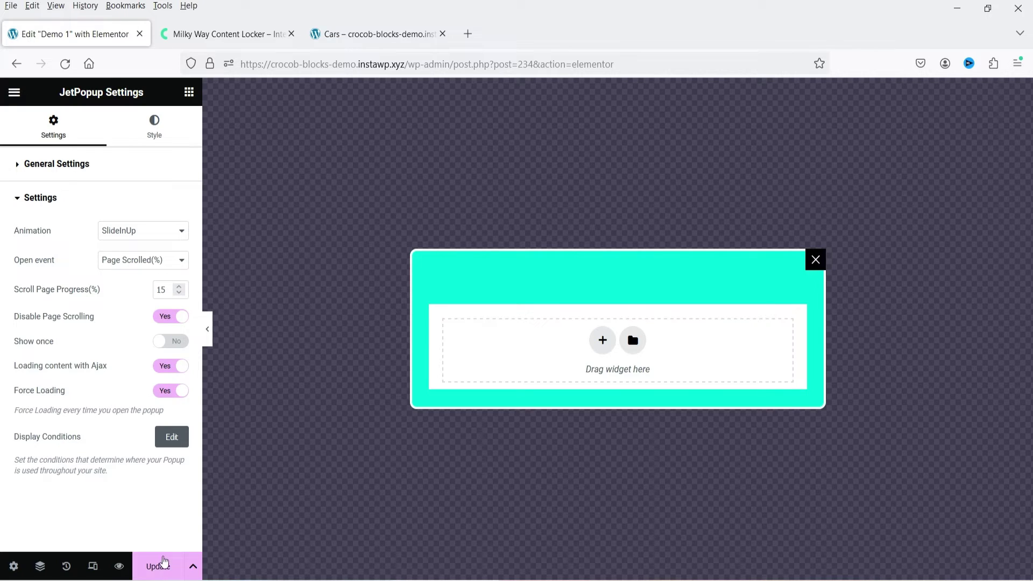
left_click(158, 566)
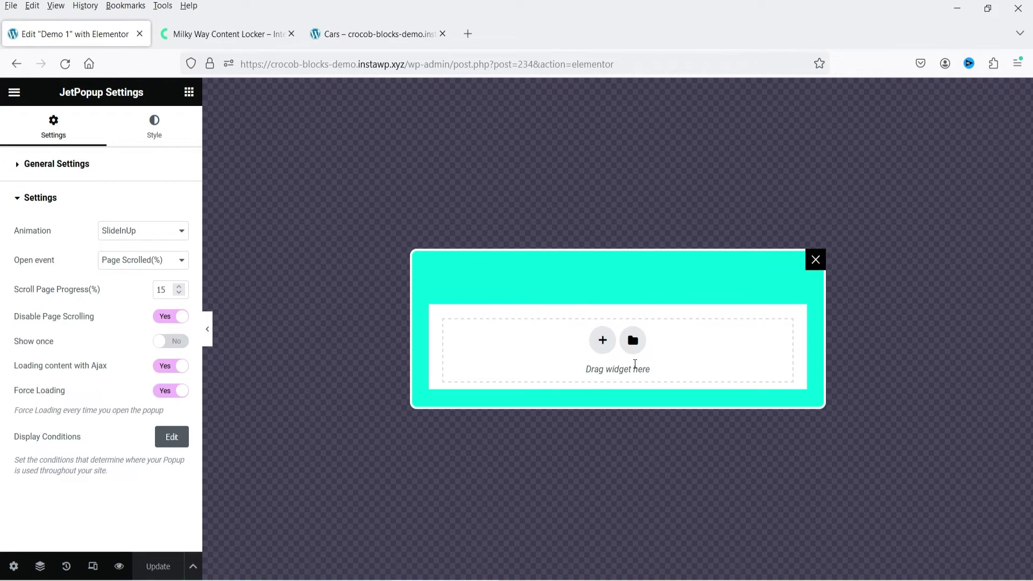
Add a one-column section holding a heading titled '20% Discount'.
left_click(602, 340)
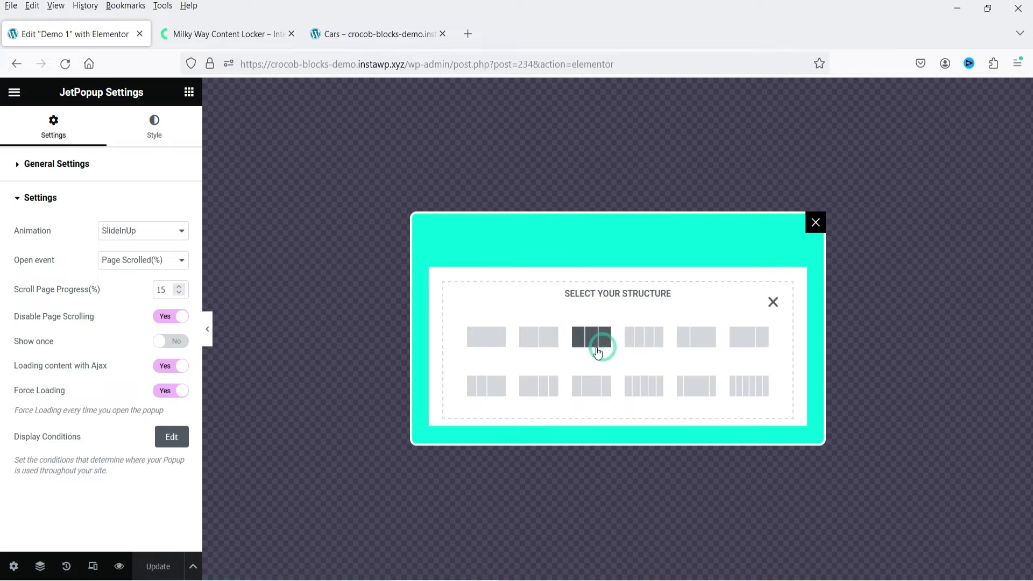
left_click(481, 342)
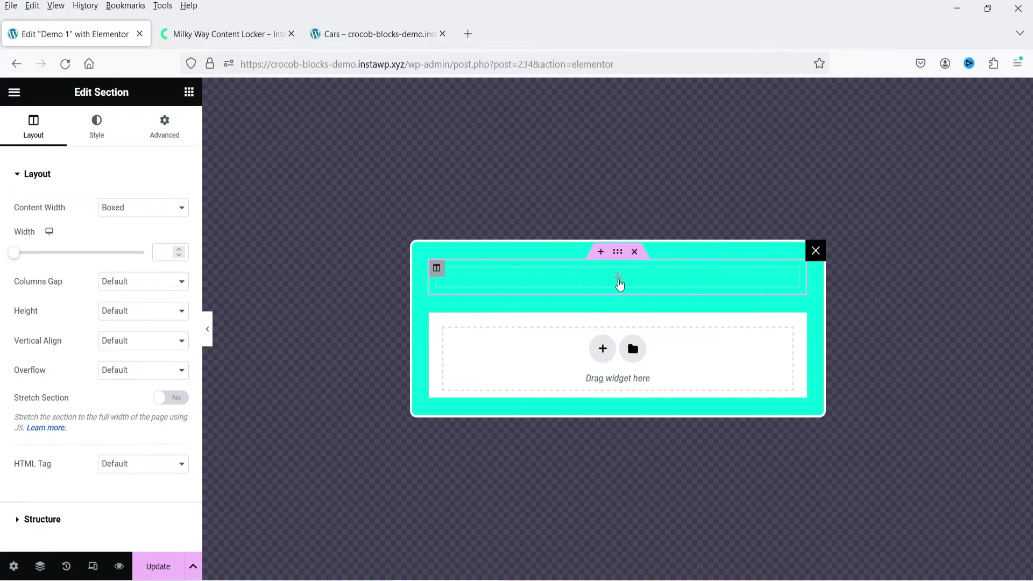
left_click(618, 278)
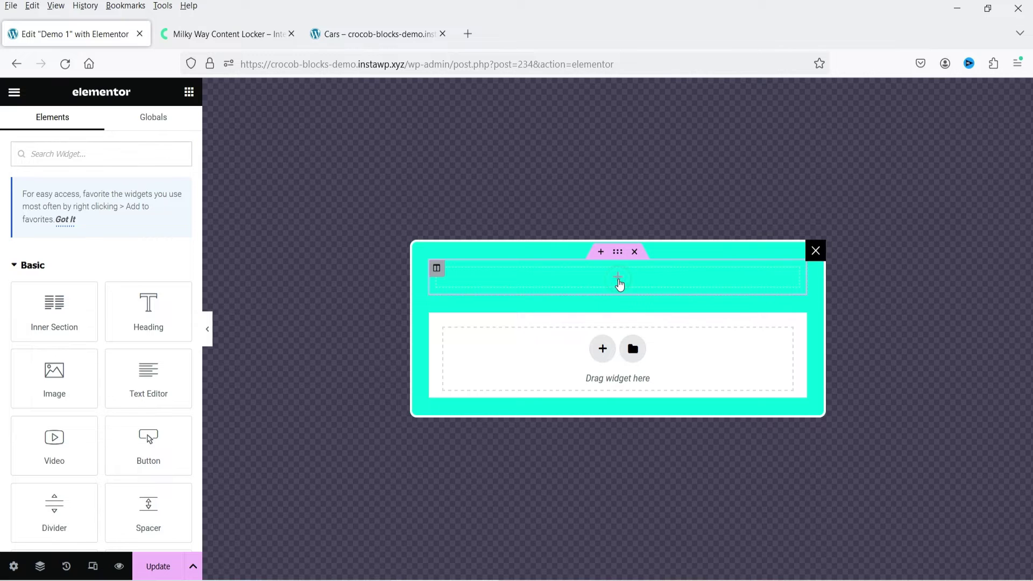
left_click_drag(148, 310, 626, 273)
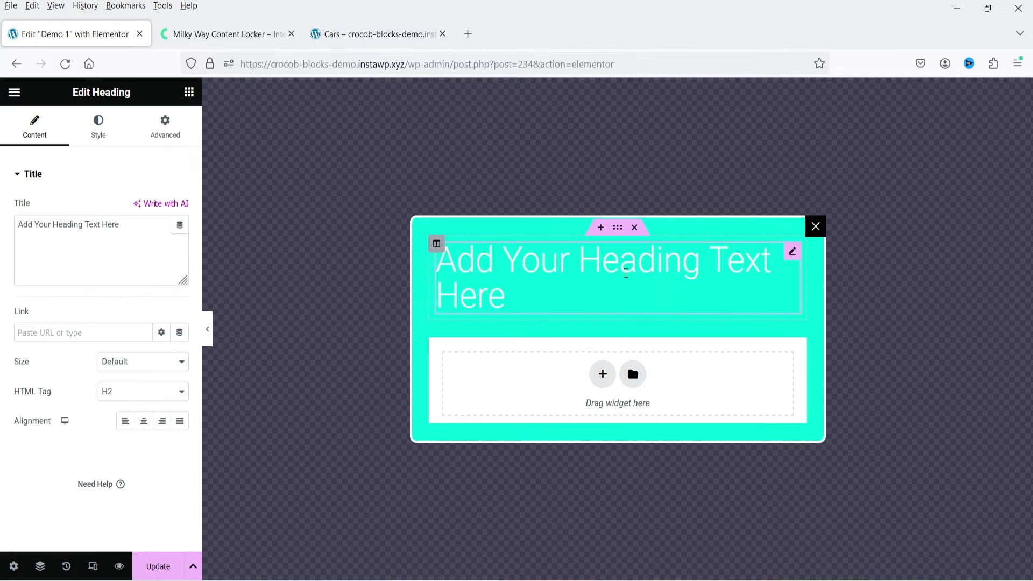
left_click(121, 224)
key("ctrl+a")
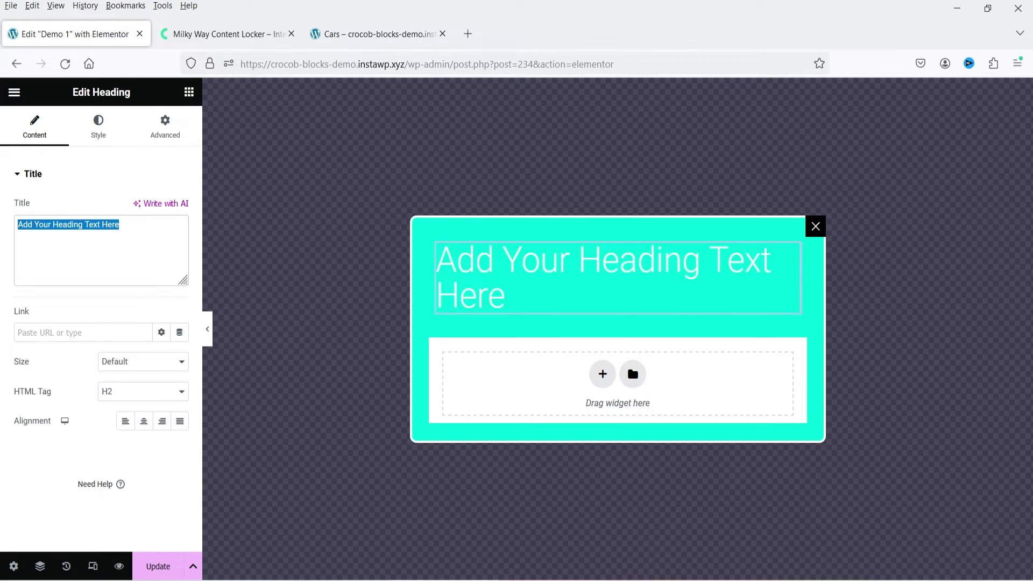
type("20% Discount")
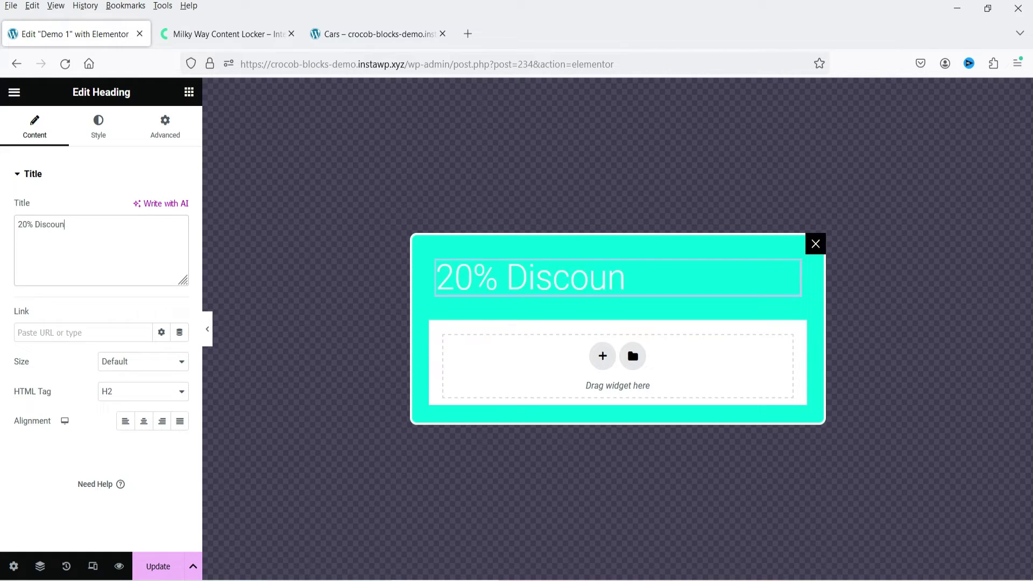
Colour the heading with the global Main Background navy and centre-align it.
left_click(98, 129)
left_click(161, 207)
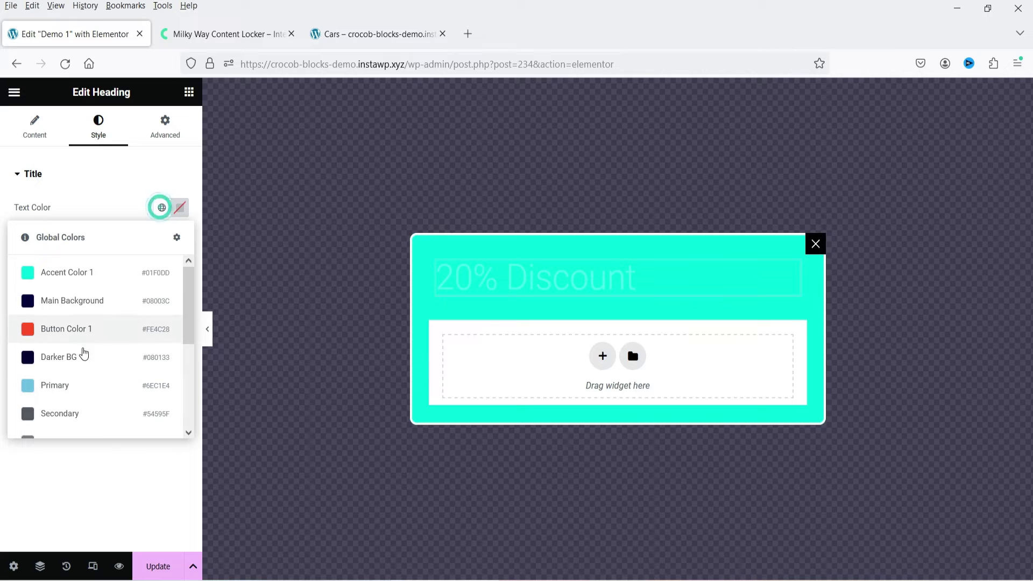
left_click(87, 300)
left_click(35, 128)
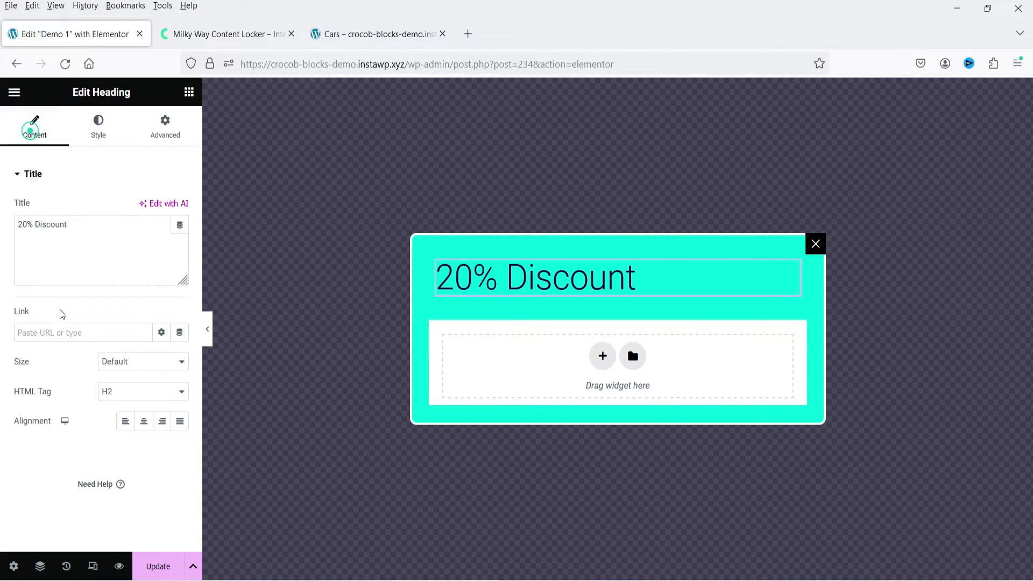
left_click(143, 420)
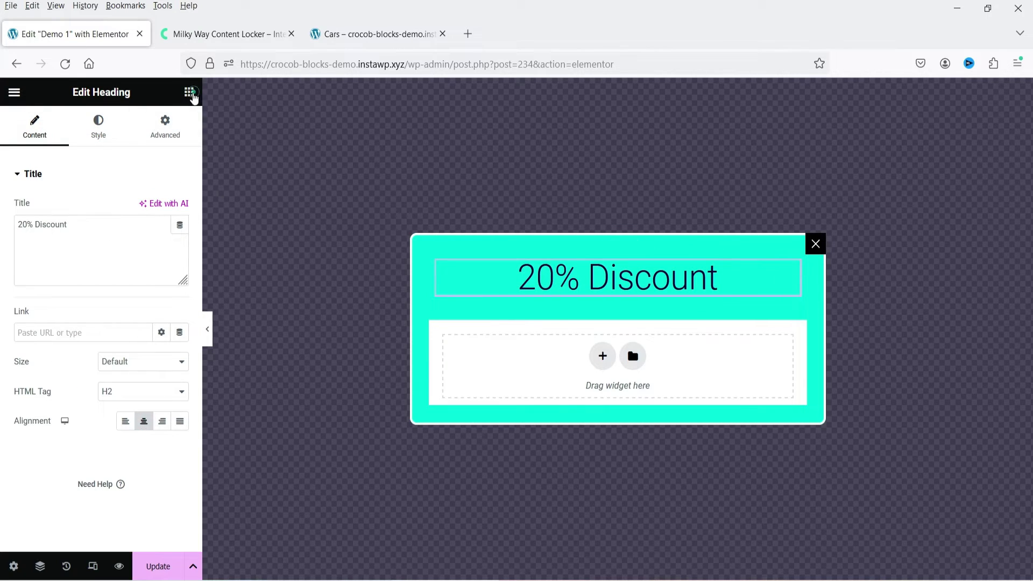
Add a 'Get Discount' button below the heading and bring up the Cars page.
left_click(189, 92)
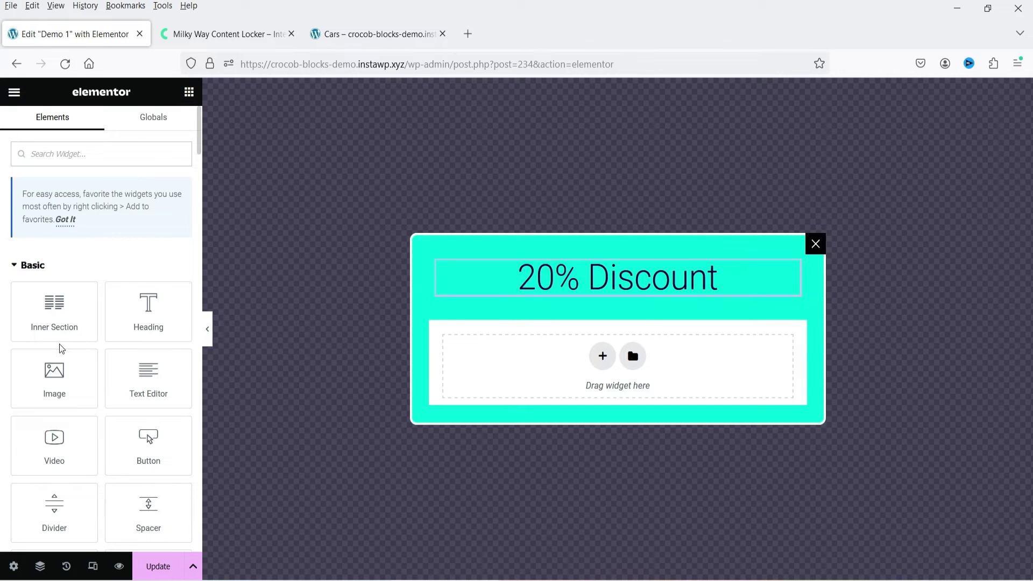
left_click_drag(148, 446, 572, 318)
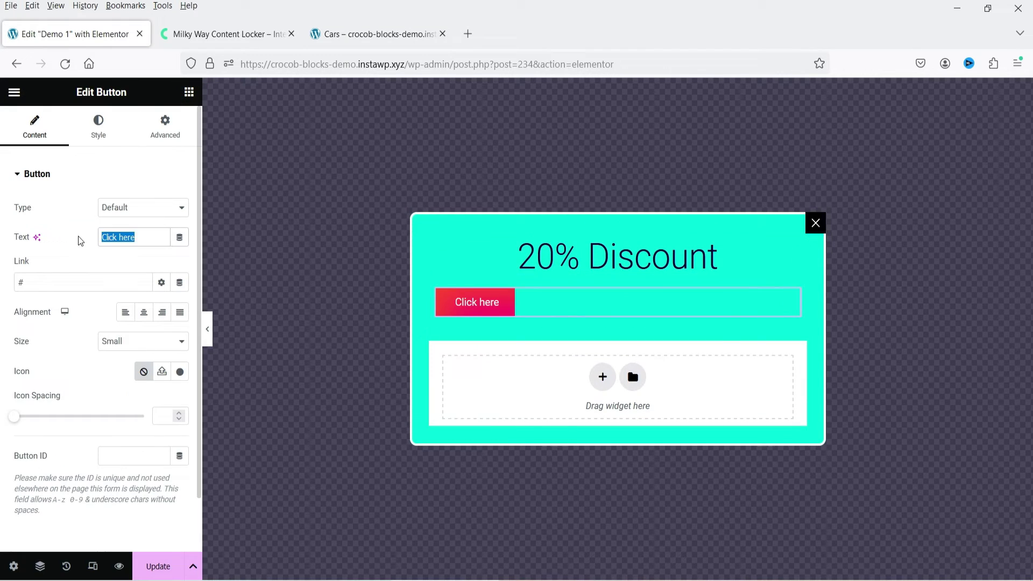
type("Get Discount")
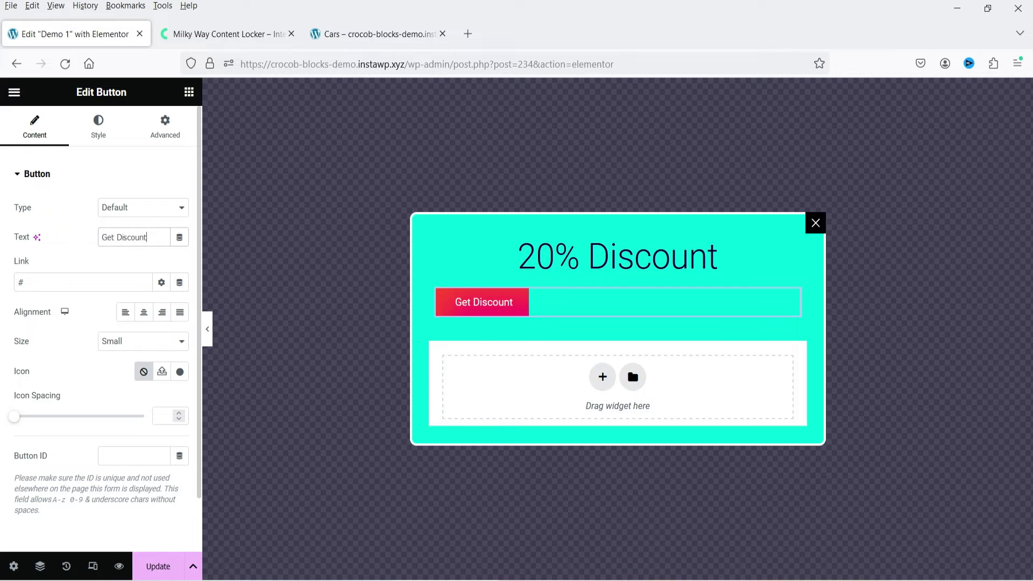
left_click(377, 34)
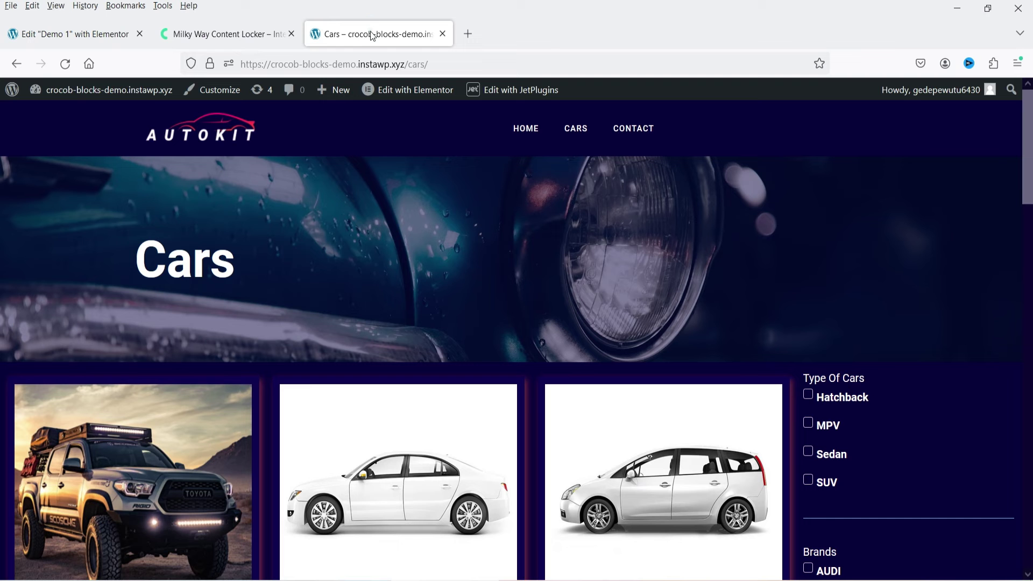
Copy the CARS menu link address and paste it into the Get Discount button's Link field.
right_click(584, 136)
left_click(631, 280)
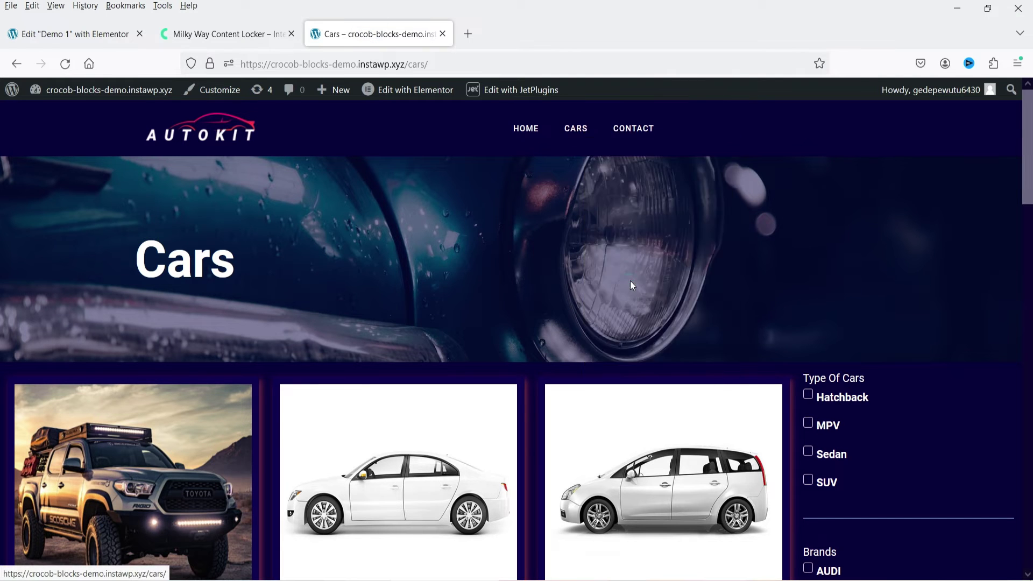
left_click(220, 35)
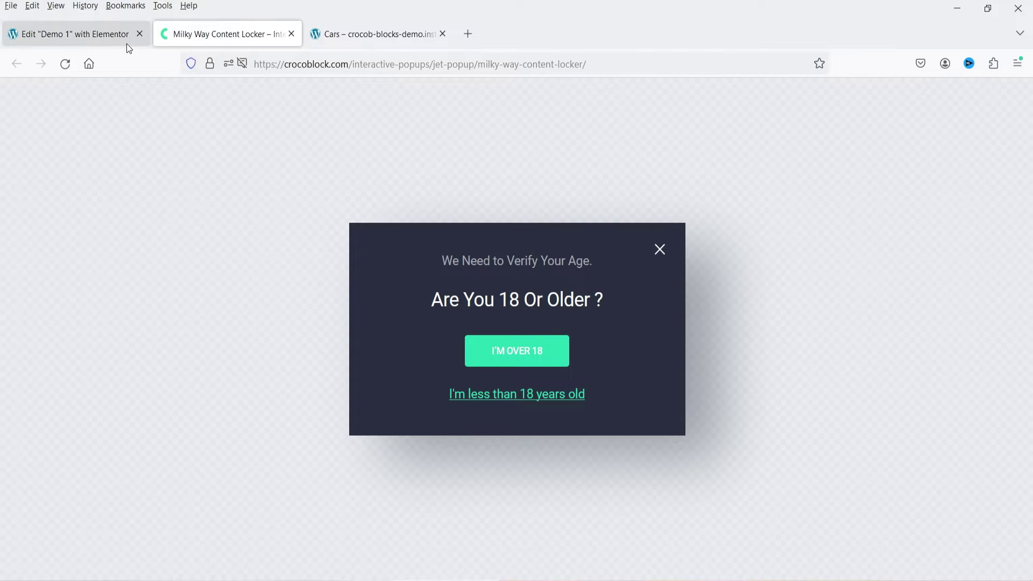
left_click(94, 34)
left_click(39, 284)
key("ctrl+v")
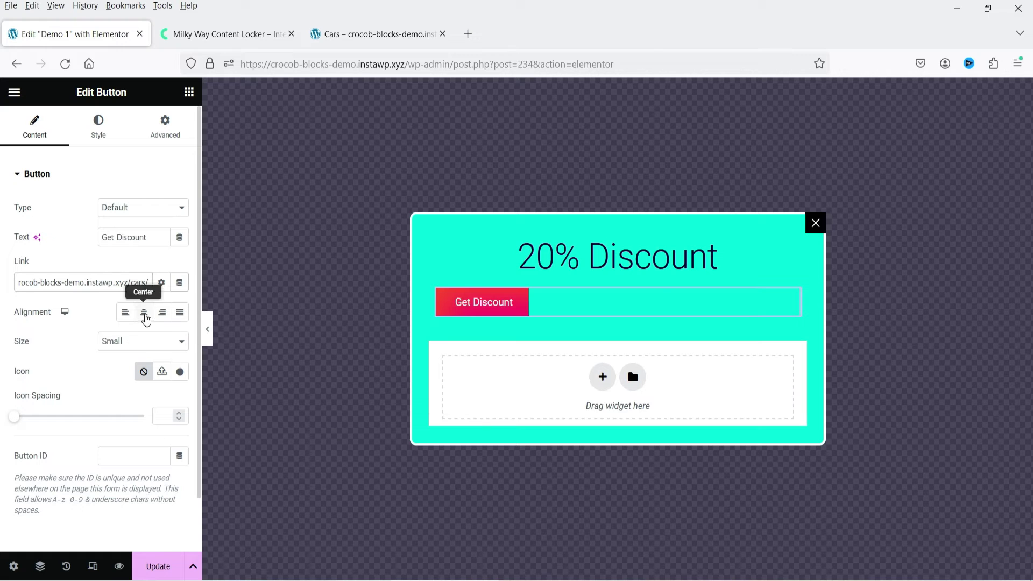
Set the Get Discount button's alignment to Center.
left_click(144, 313)
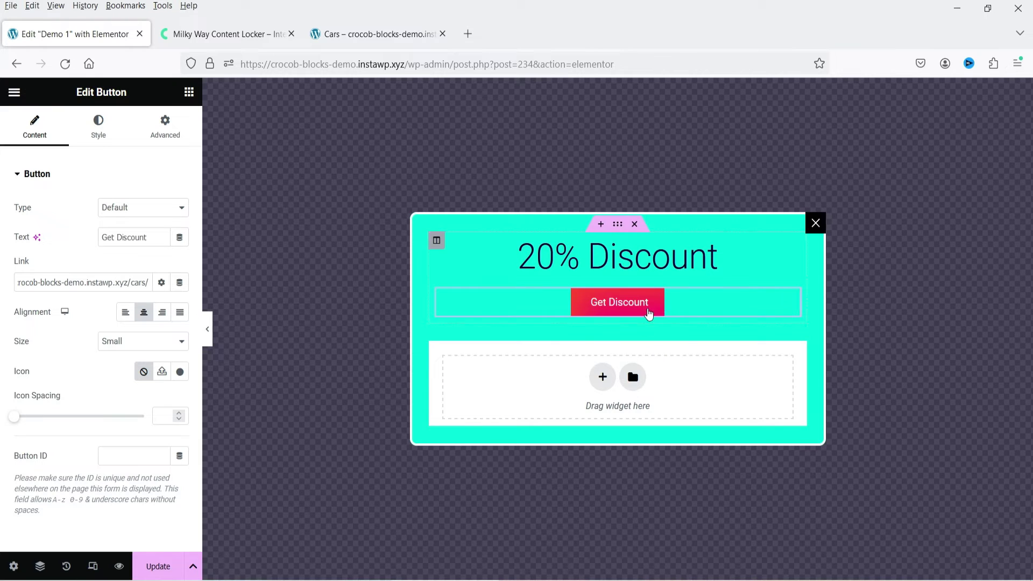
Add a Shortcode widget (searched 'sho') under the button, then choose Delete from its actions.
left_click(188, 92)
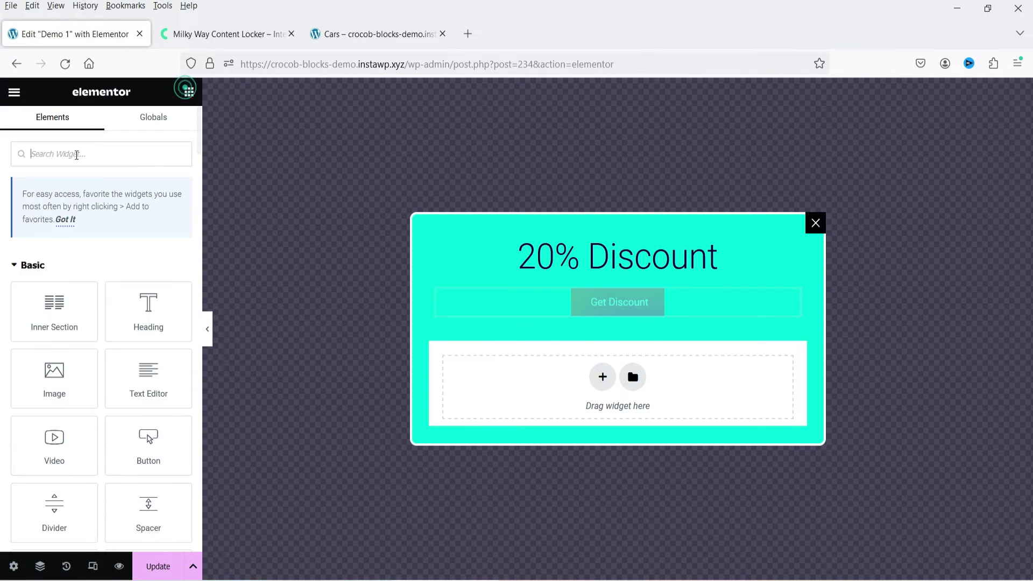
type("short")
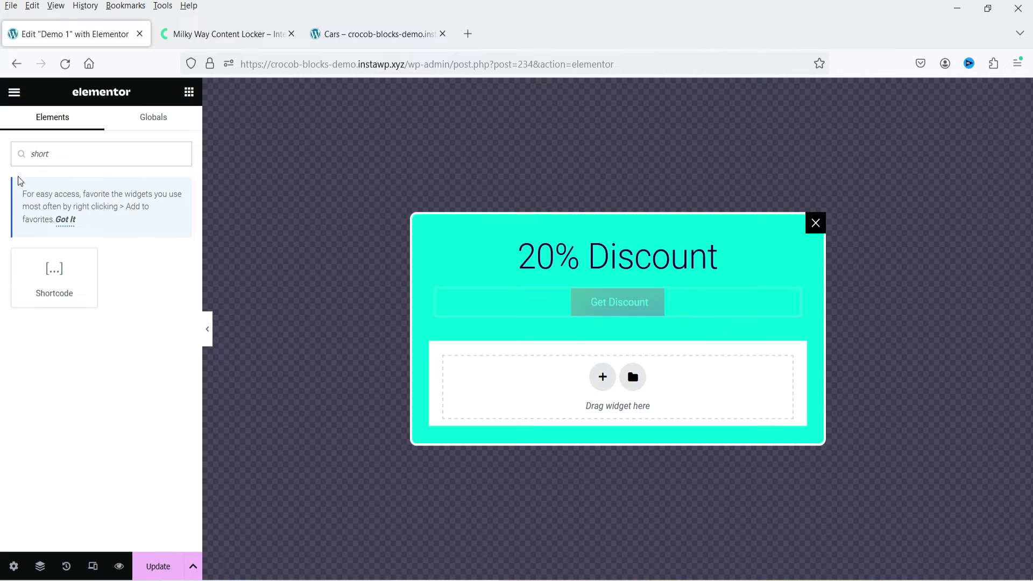
left_click_drag(46, 301, 610, 322)
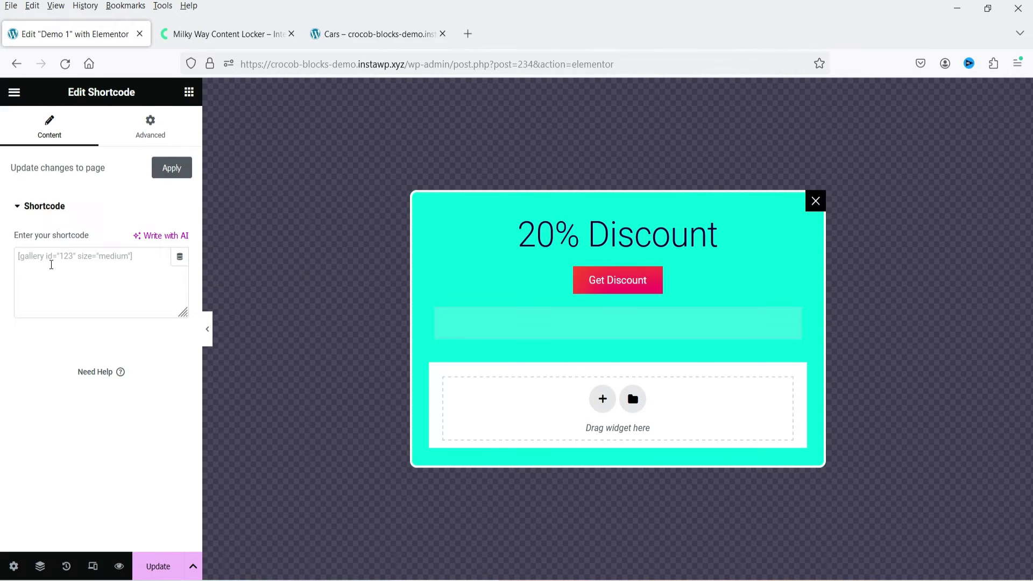
left_click(57, 258)
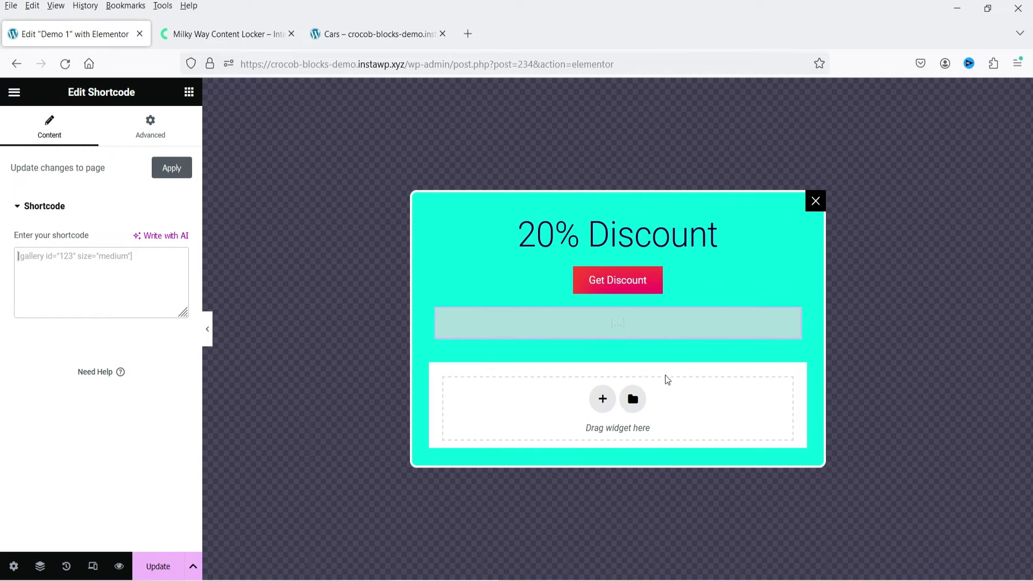
right_click(787, 322)
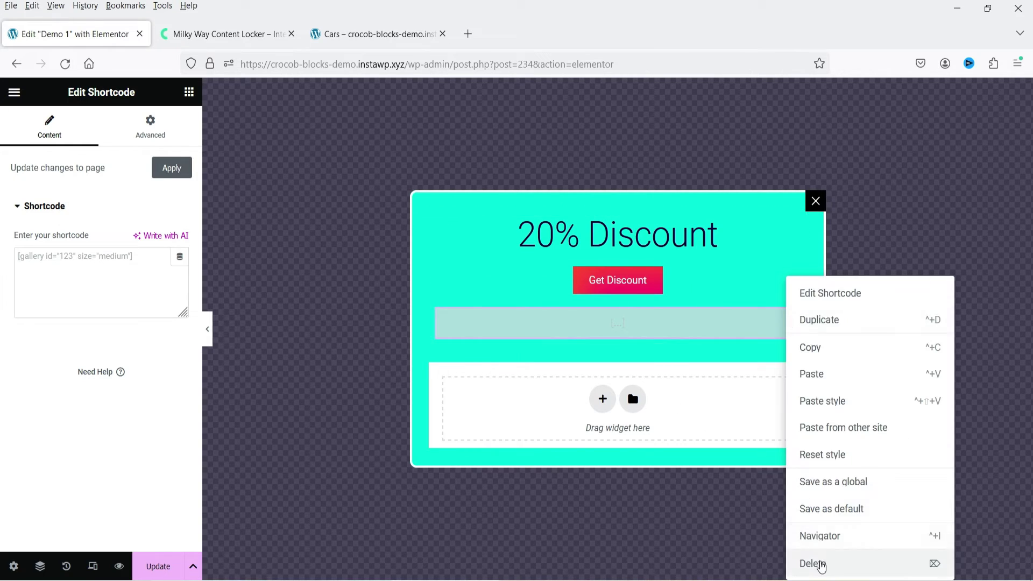
left_click(812, 563)
Add a Form widget under the Get Discount button with field labels set to Hide.
left_click(99, 153)
type("form")
left_click_drag(150, 277, 627, 317)
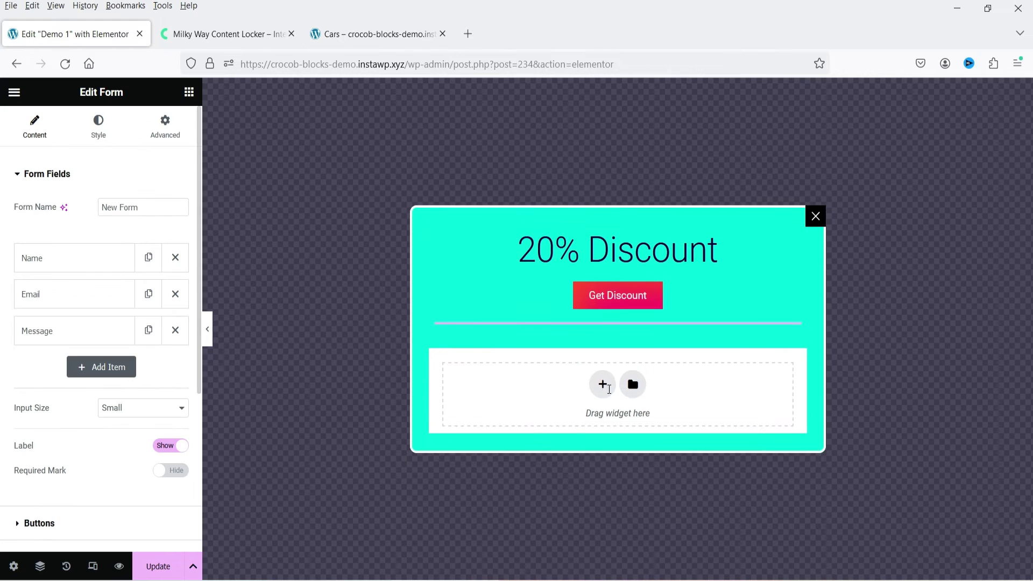
left_click(164, 450)
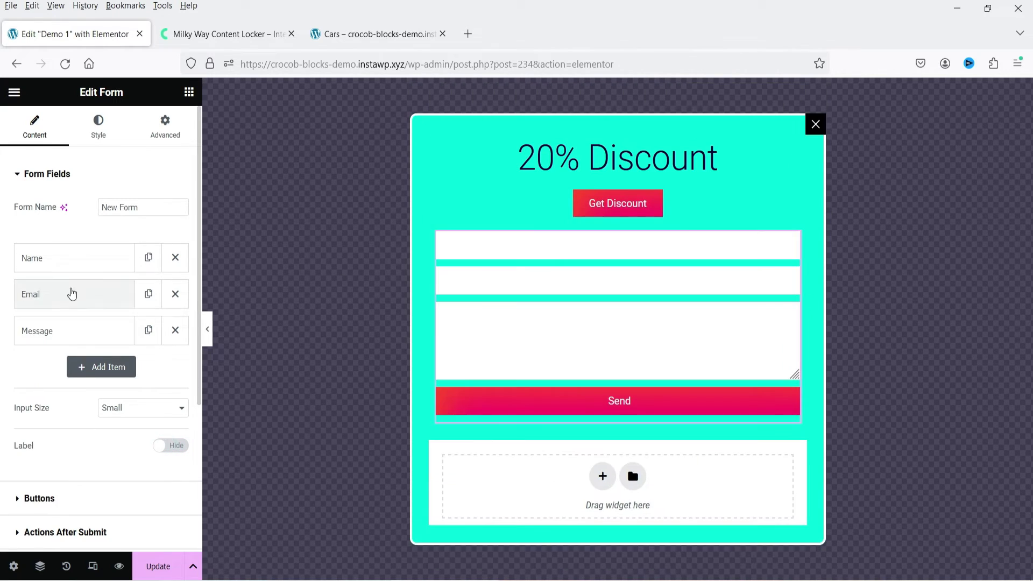
Set the form's field text colour to the global Main Background and save with Update.
left_click(94, 134)
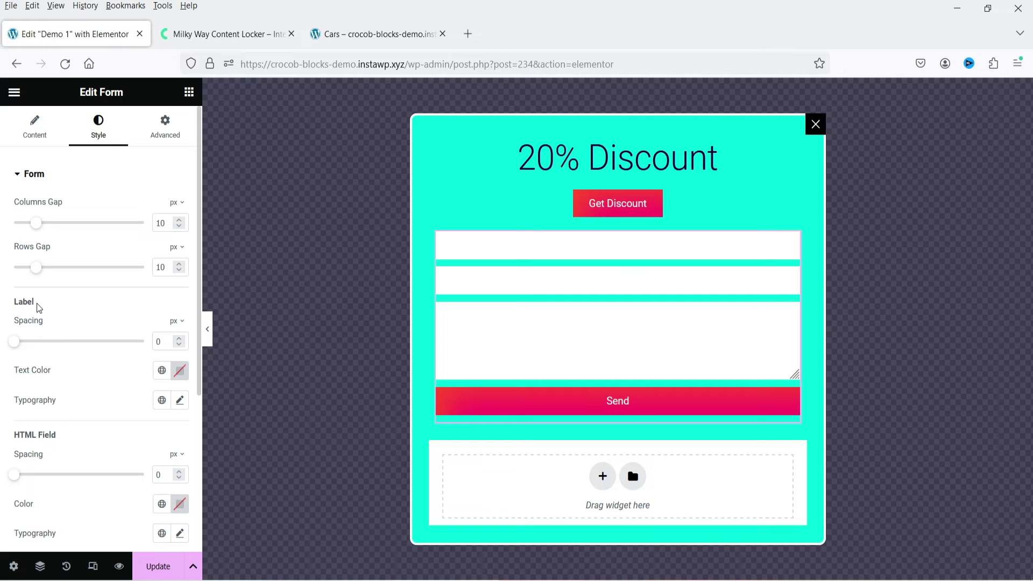
left_click(76, 346)
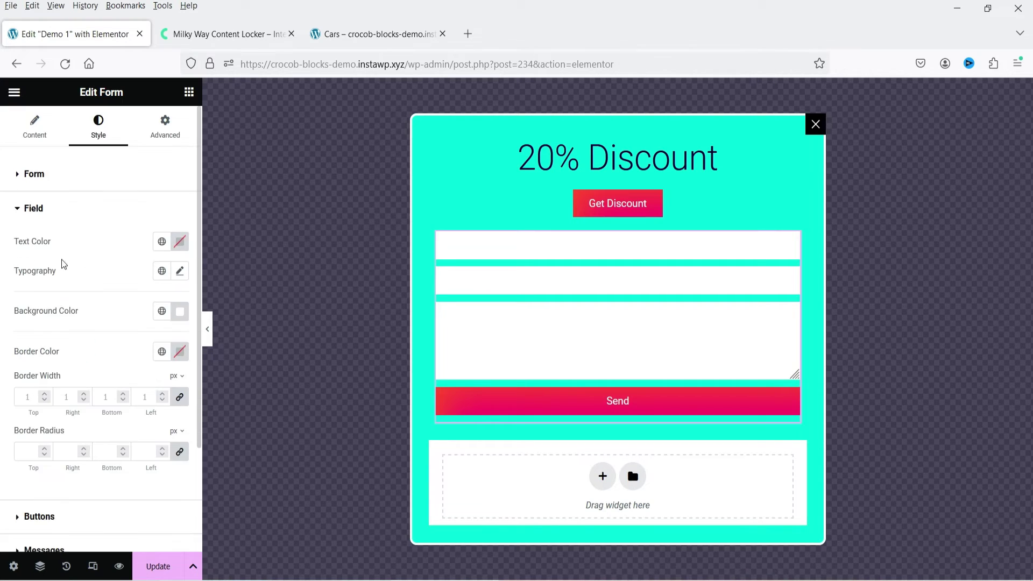
scroll(88, 278, "down", 4)
scroll(86, 278, "up", 4)
left_click(70, 209)
left_click(33, 208)
left_click(162, 241)
left_click(80, 334)
left_click(97, 257)
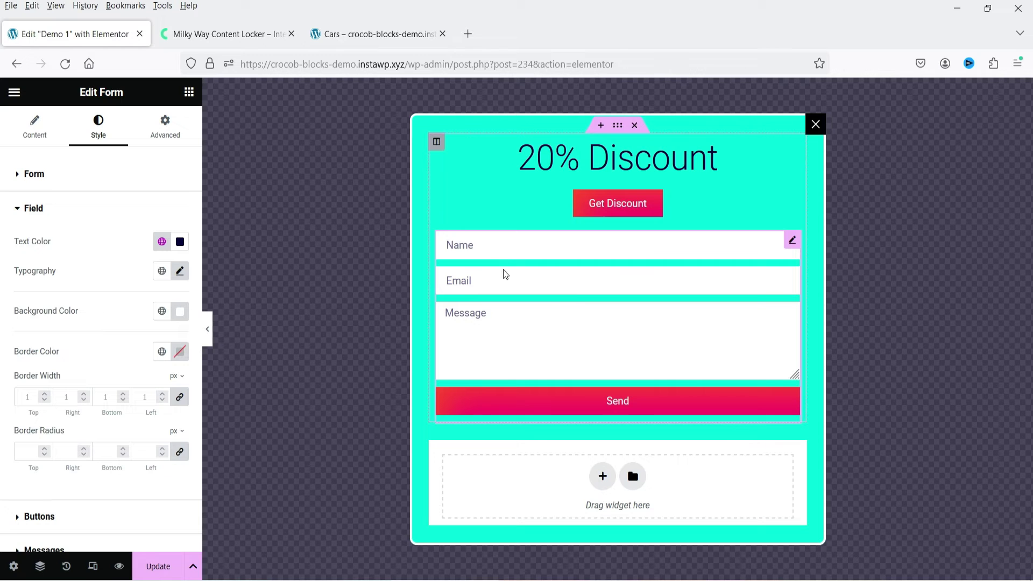
left_click(565, 298)
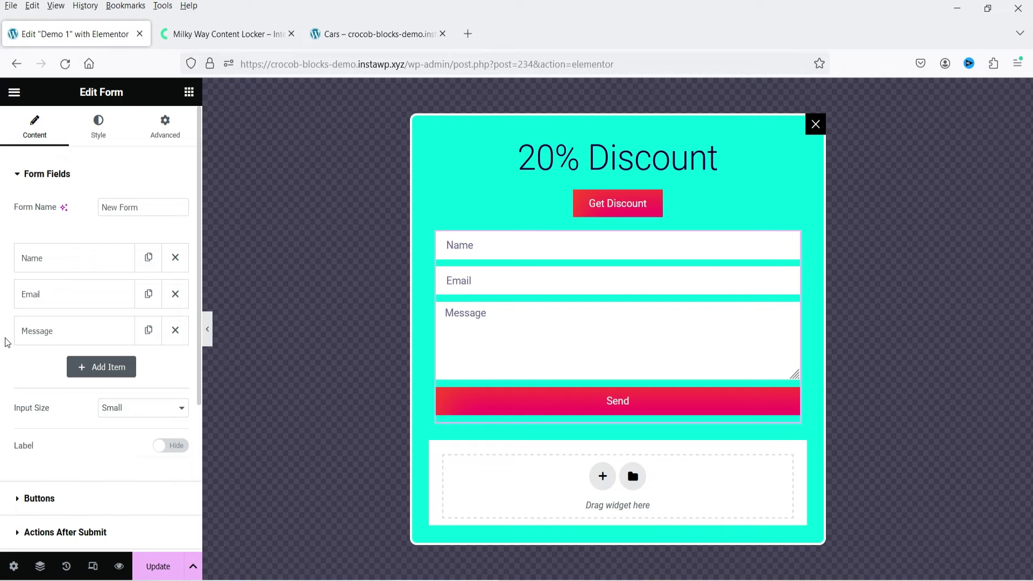
left_click(162, 566)
Exit Elementor to the JetPopup popup list, noting Demo 1 has no visibility conditions.
left_click(14, 92)
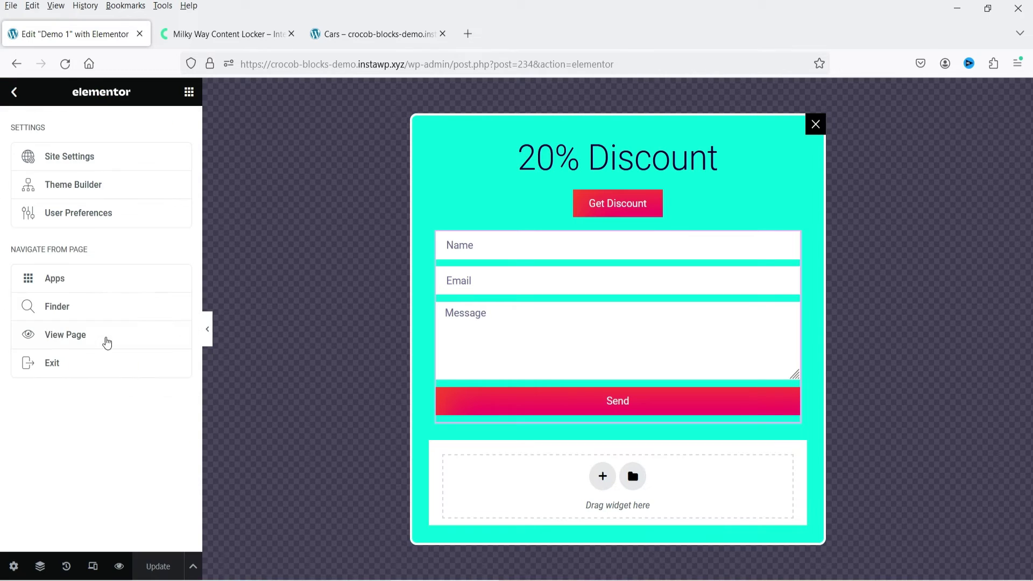
left_click(60, 367)
left_click(26, 101)
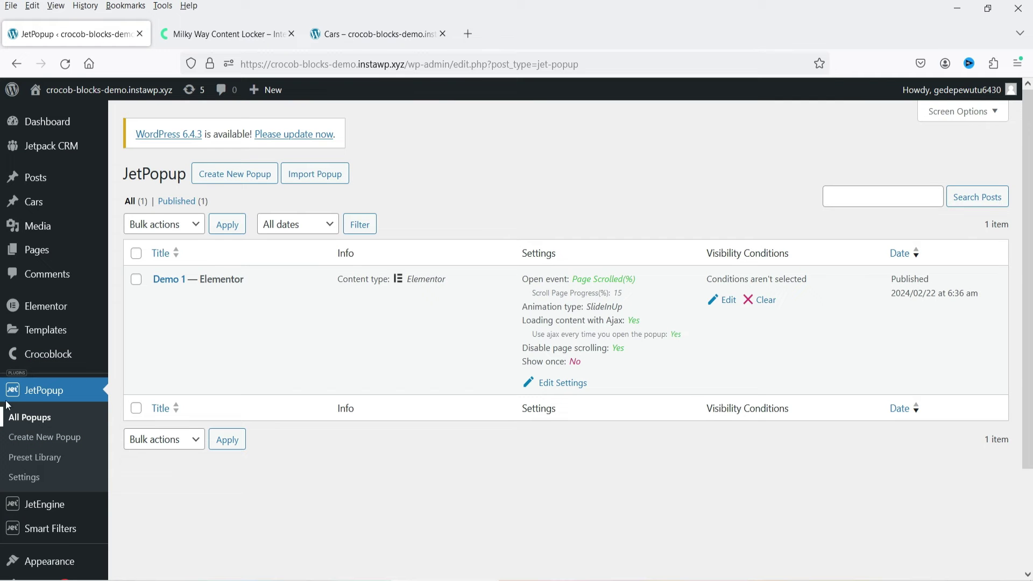
mouse_move(166, 285)
left_click_drag(706, 279, 813, 284)
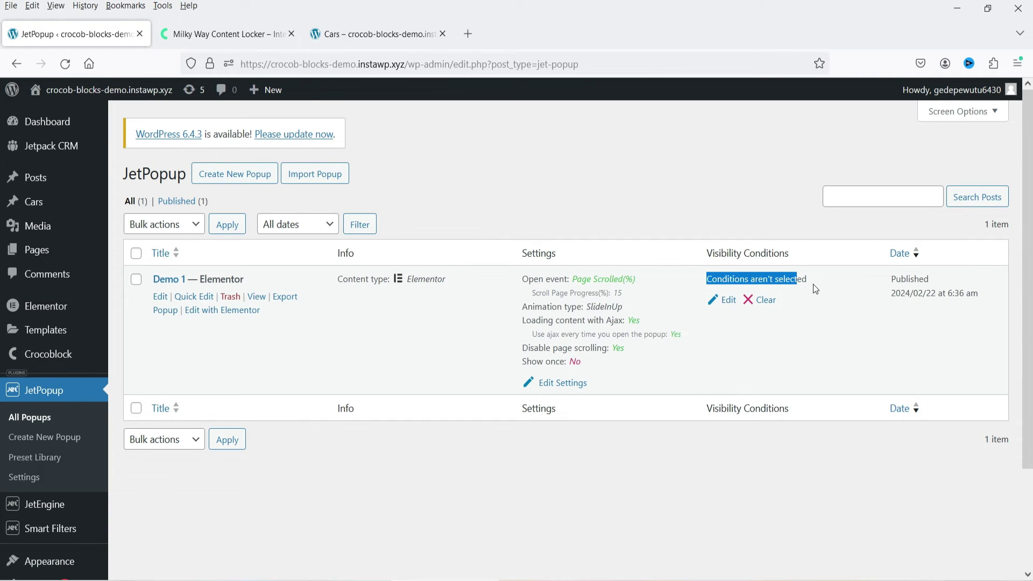
left_click(813, 280)
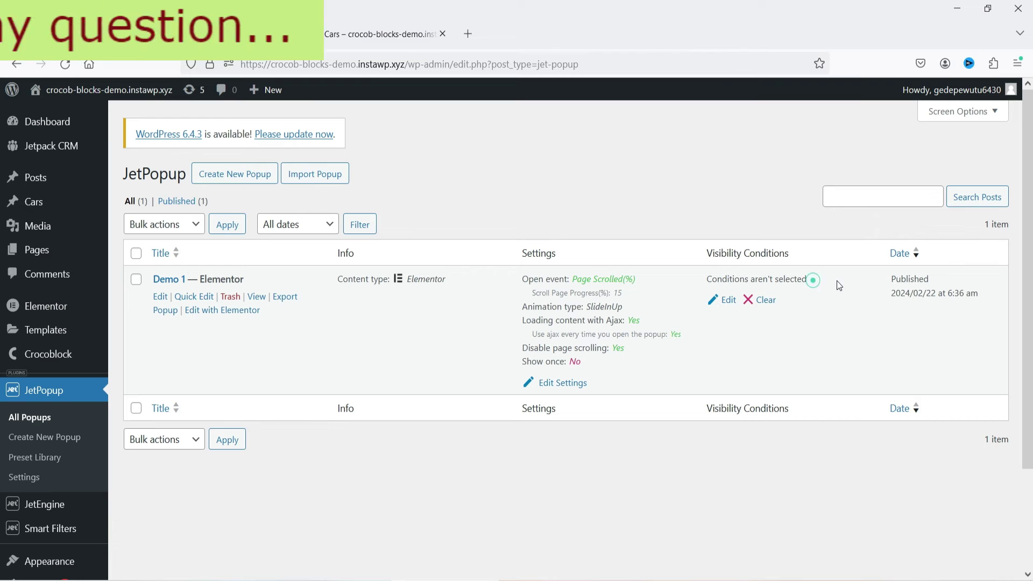
Add an Include visibility condition for Singular > Page > Home.
left_click(725, 300)
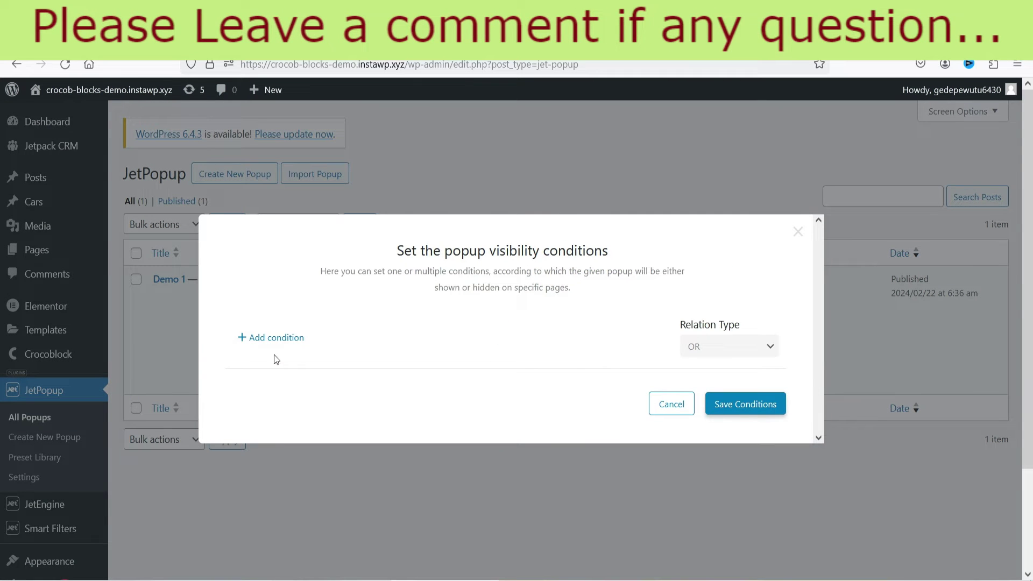
left_click(275, 345)
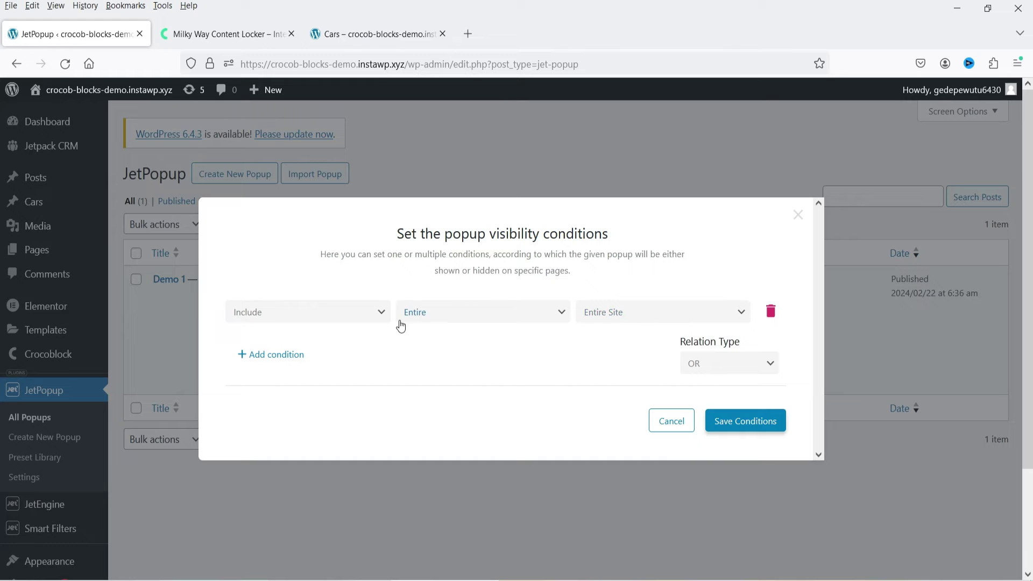
left_click(311, 313)
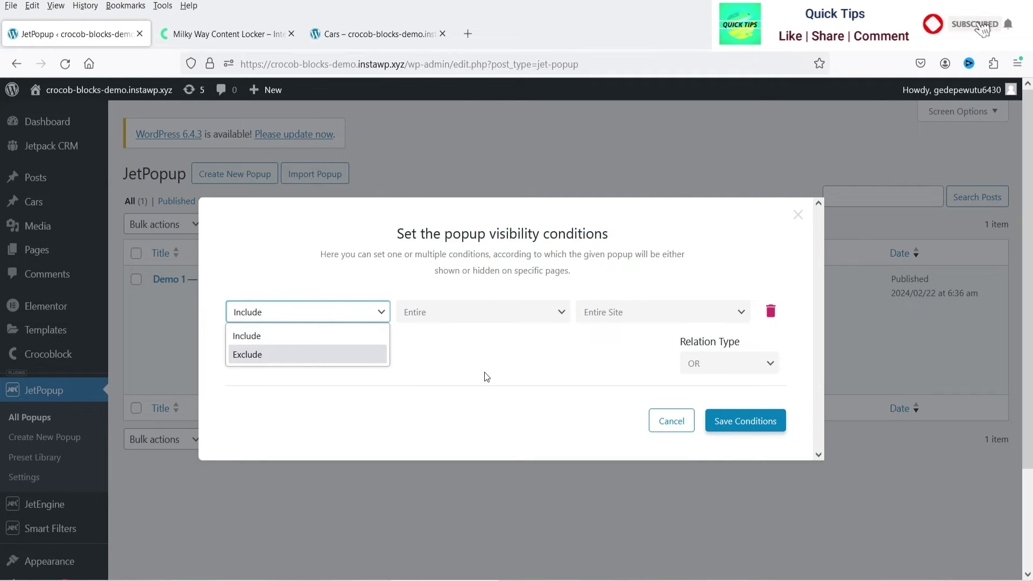
left_click(282, 344)
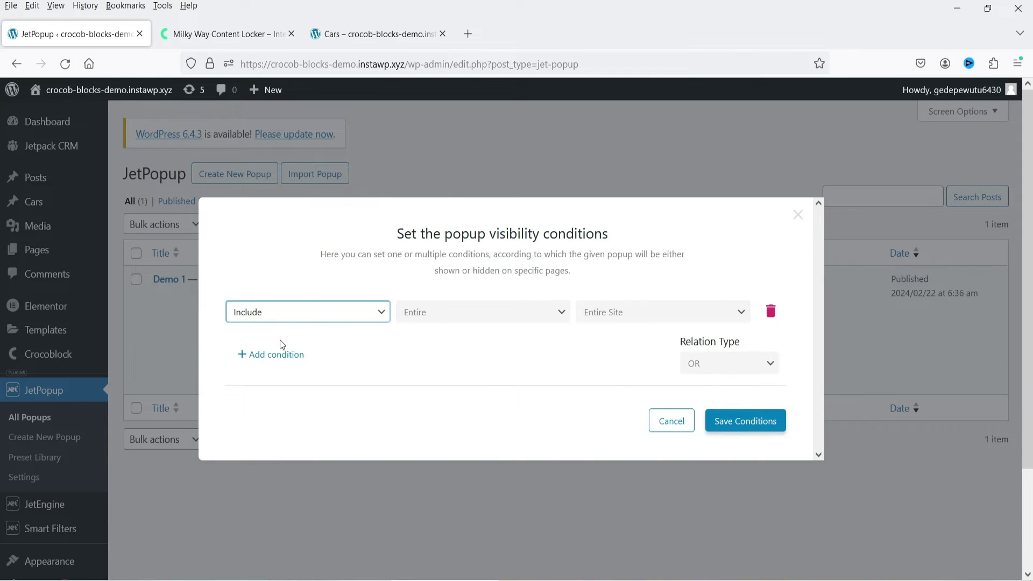
left_click(438, 321)
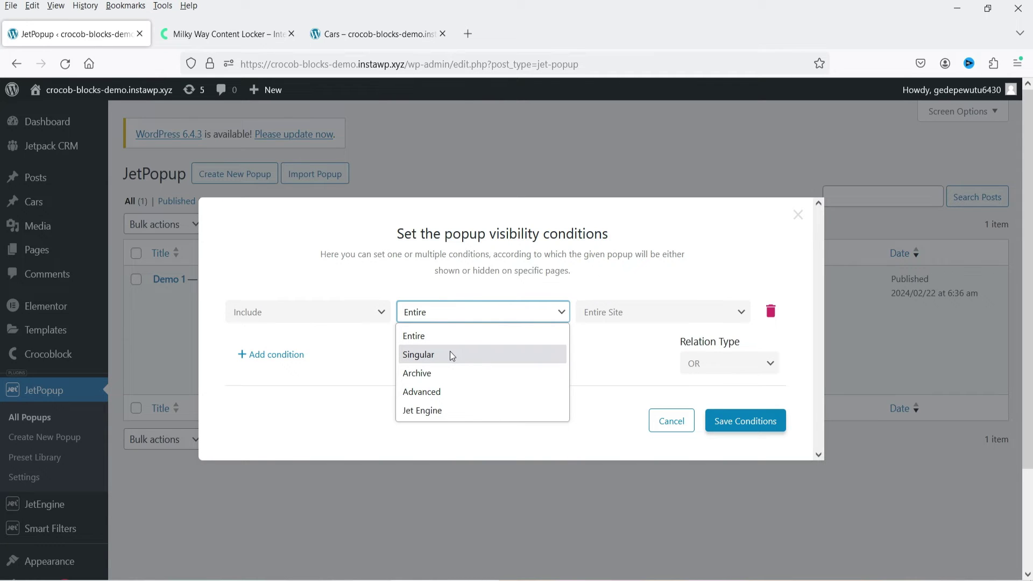
left_click(430, 359)
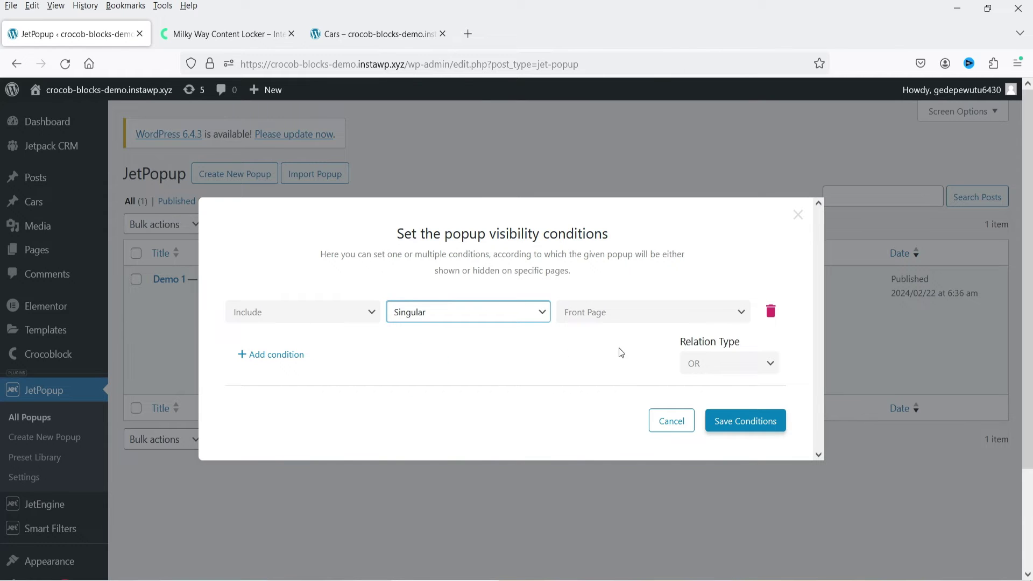
left_click(609, 318)
left_click(619, 376)
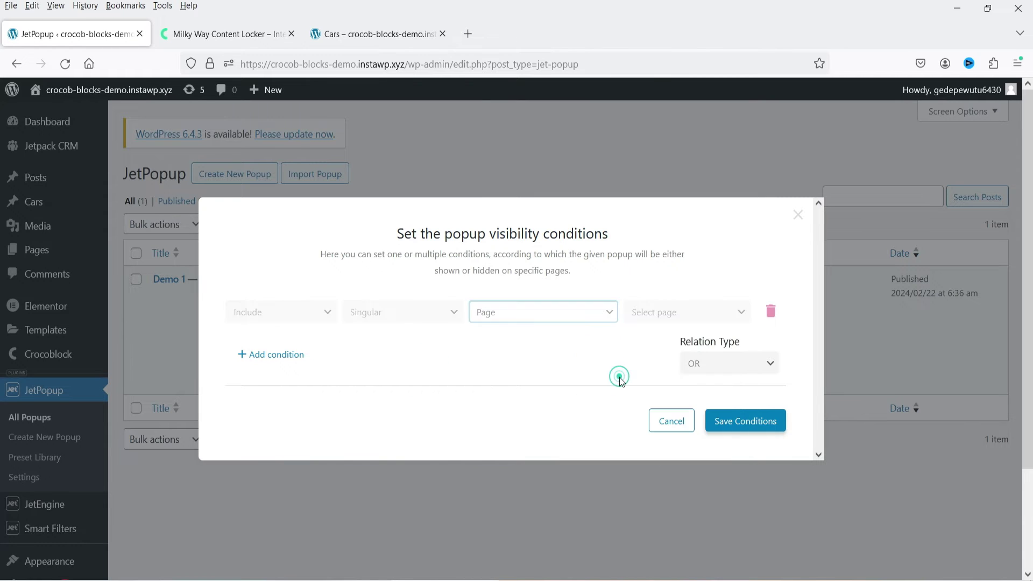
left_click(652, 314)
left_click(650, 392)
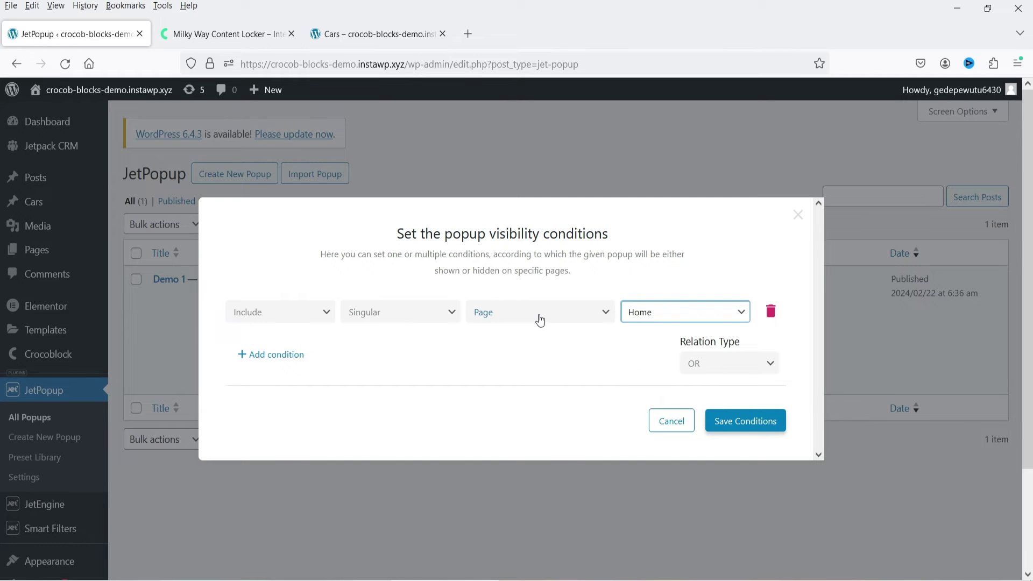
Change the condition scope back to Entire, targeting Entire Site.
left_click(402, 317)
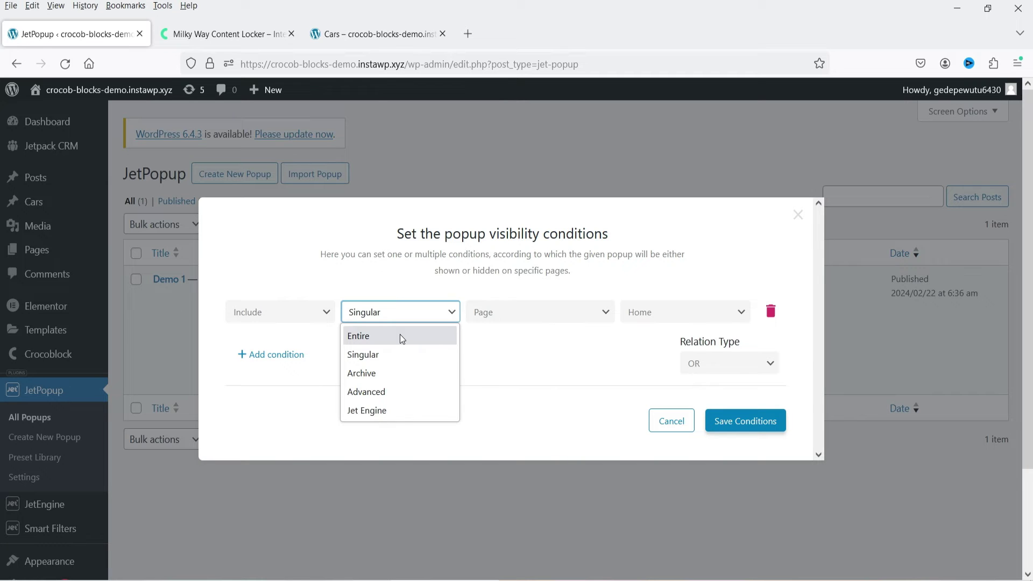
left_click(400, 334)
left_click(645, 323)
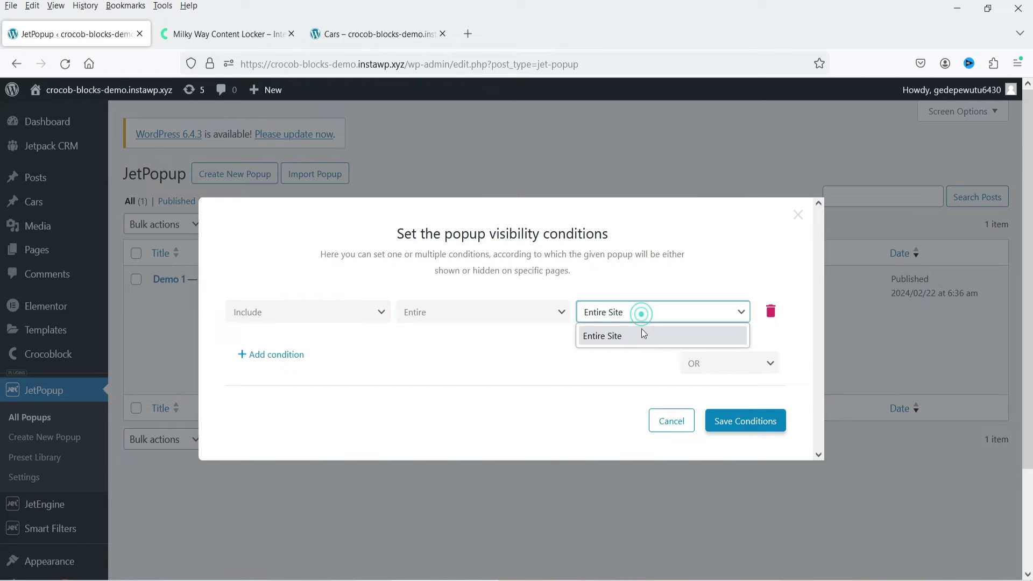
left_click(509, 364)
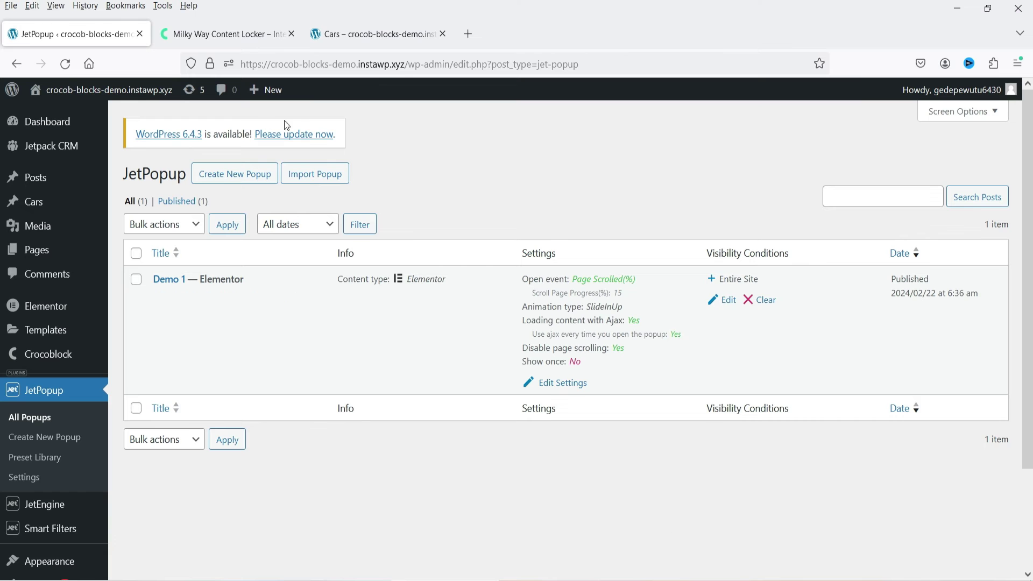
Reload the Cars page and submit the popup form with a test name, e-mail and 'testing the form'.
left_click(369, 35)
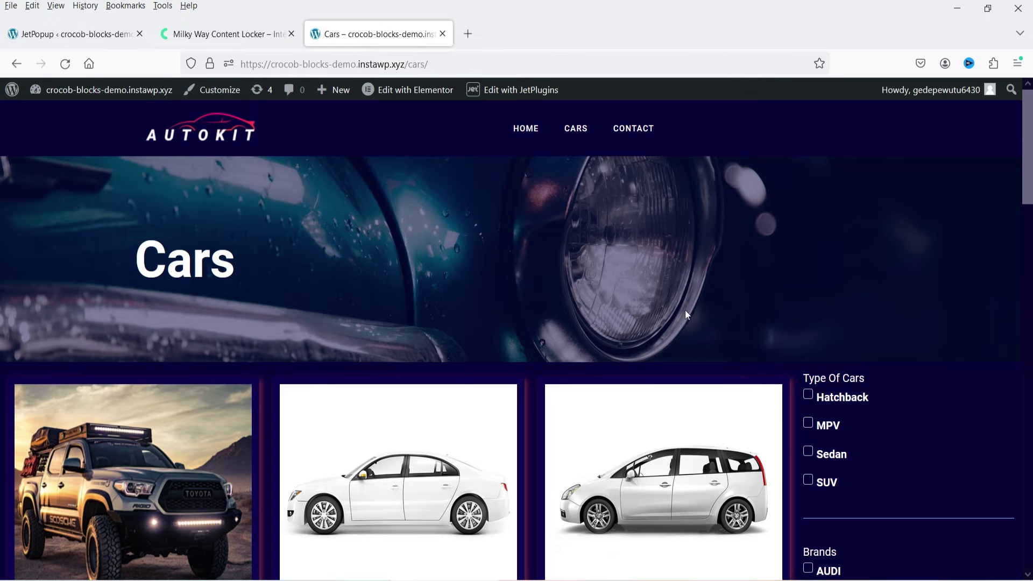
left_click(65, 64)
scroll(591, 208, "down", 4)
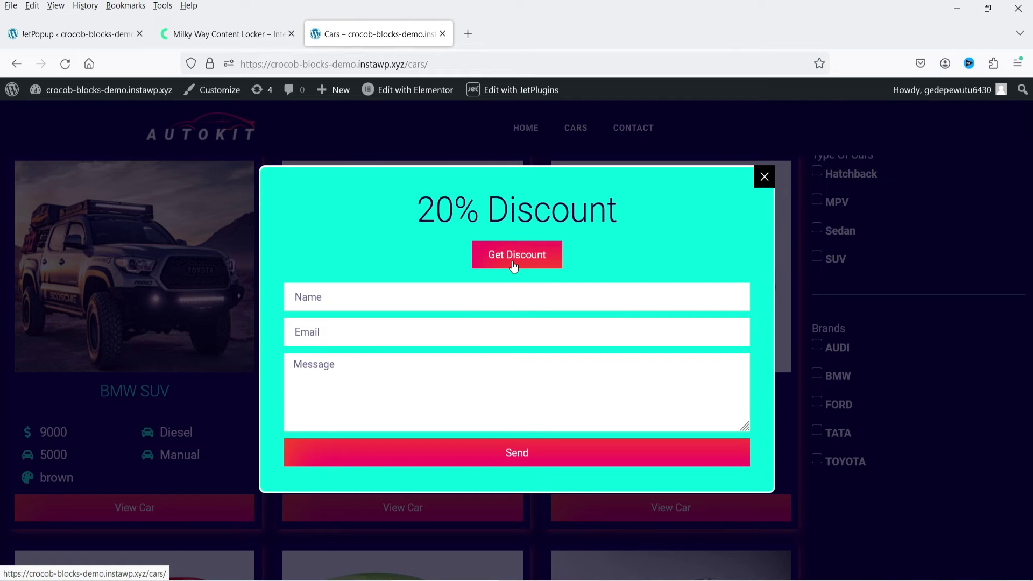
left_click(355, 298)
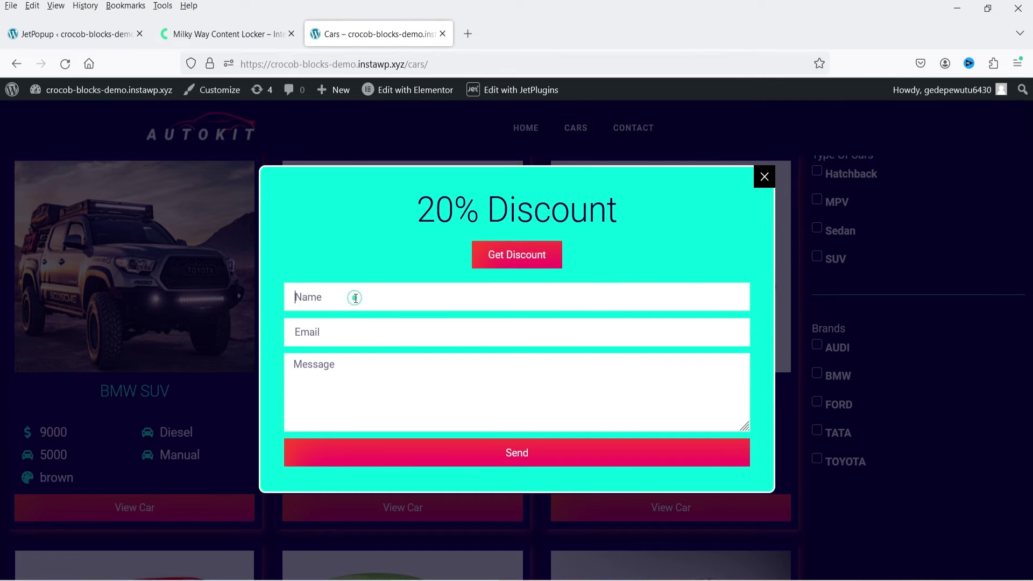
type("john")
key("Tab")
type("john@example.com")
key("Tab")
type("testing the form")
left_click(531, 456)
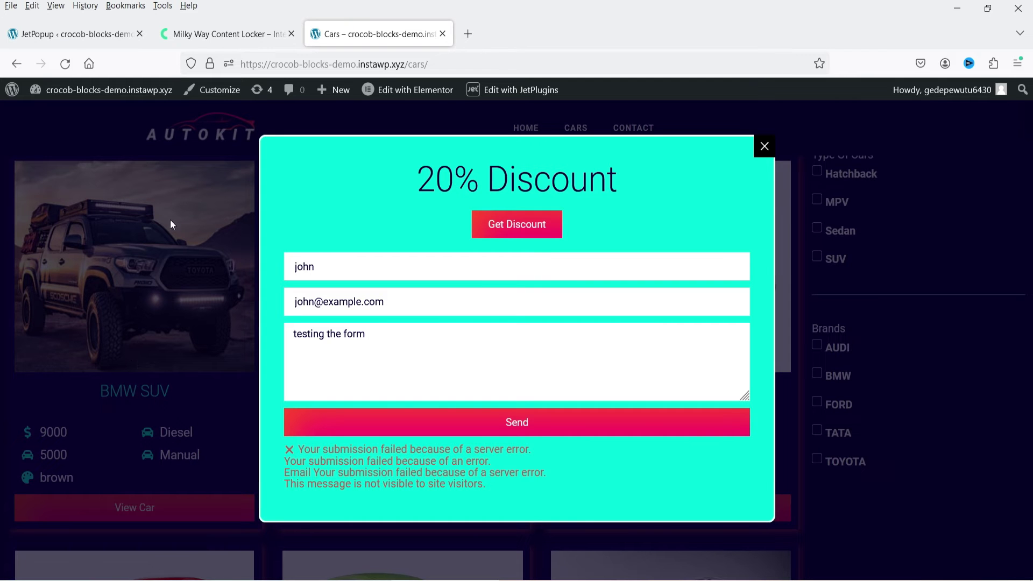
Close the popup, confirm it reappears on the HOME page, and return to JetPopup admin.
left_click(163, 295)
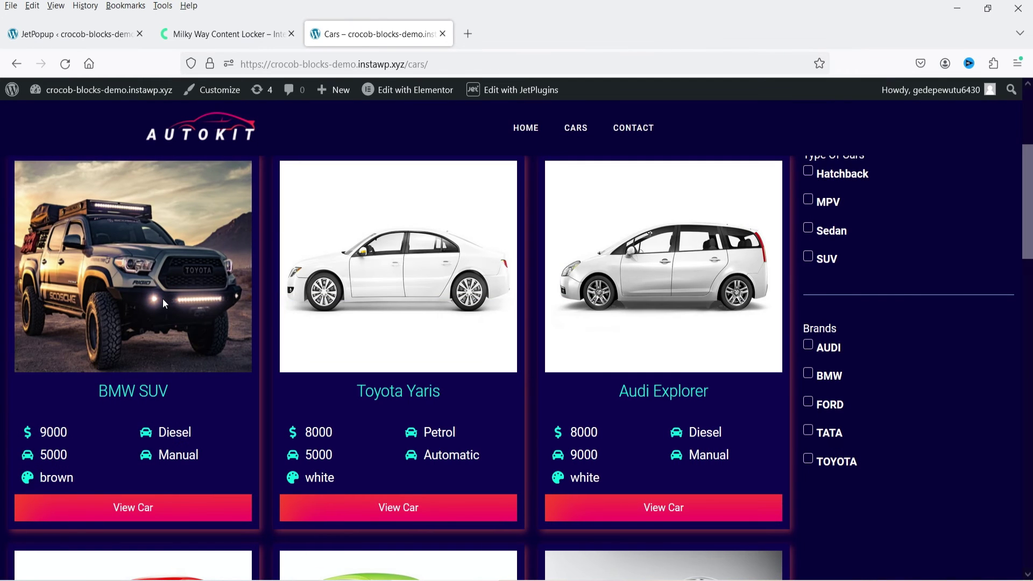
left_click(527, 131)
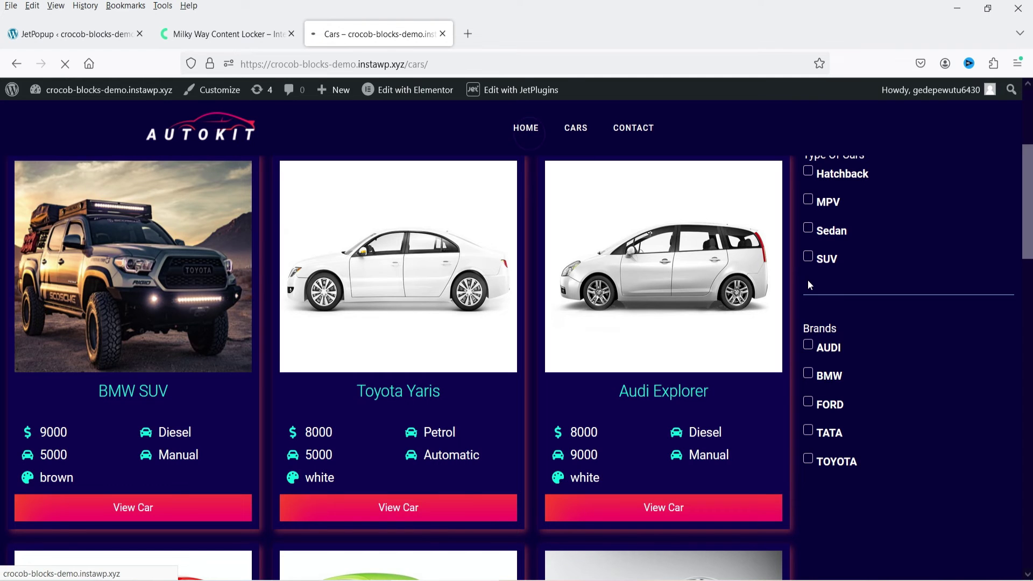
scroll(857, 243, "down", 5)
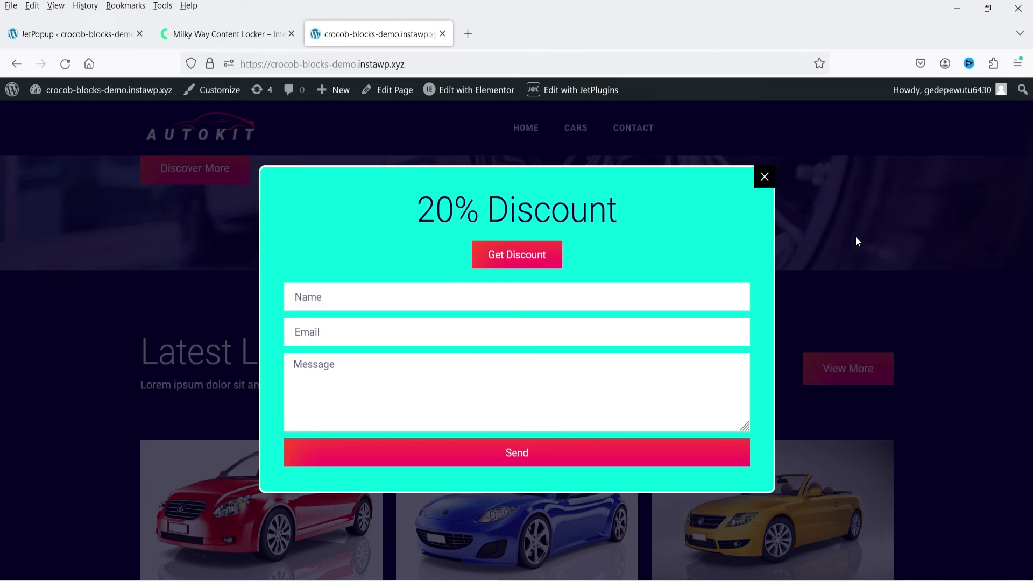
left_click(764, 179)
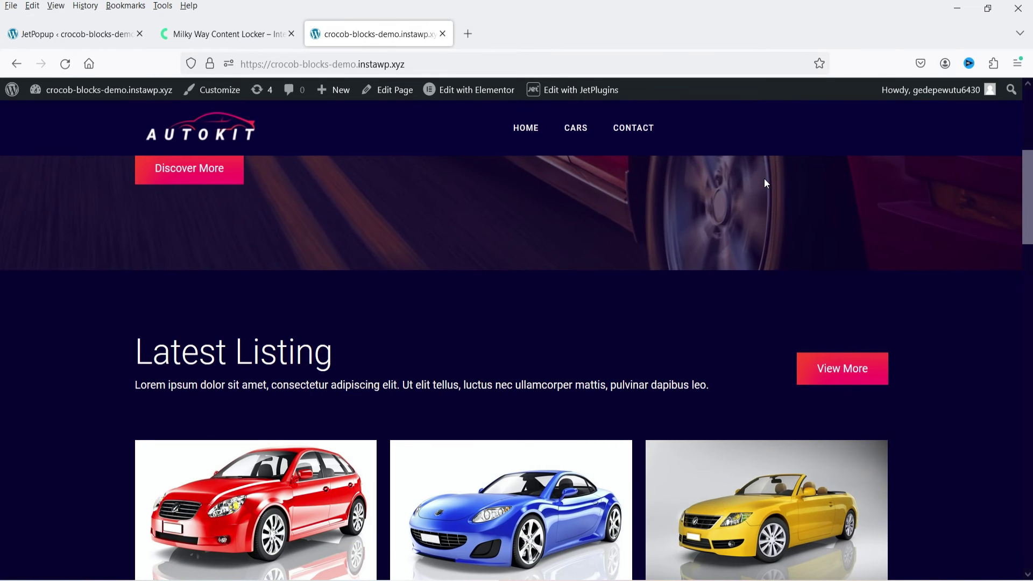
left_click(70, 34)
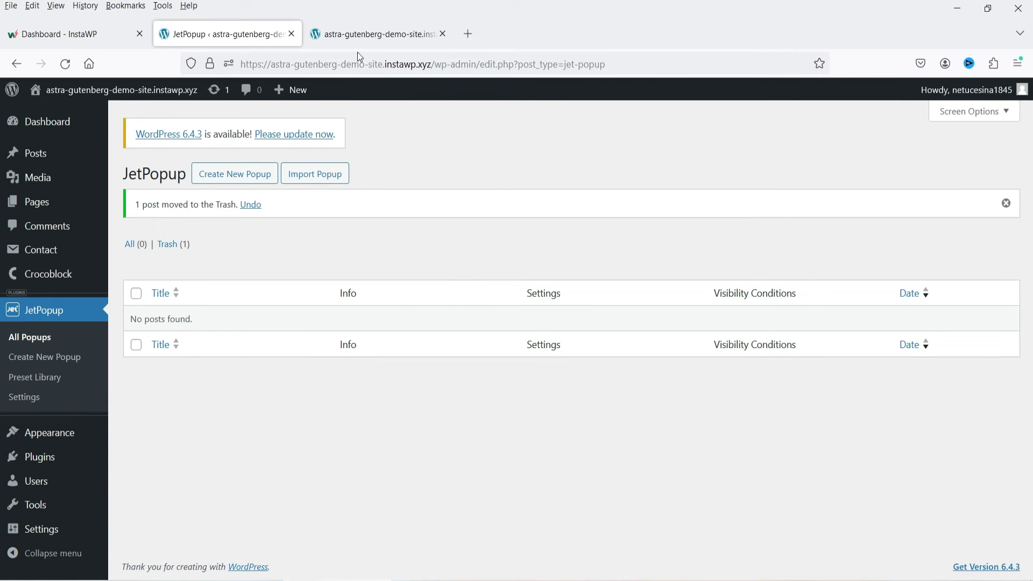
Browse the JetPopup Preset Library, then start a new popup and list its content types.
left_click(367, 35)
left_click(226, 34)
left_click(30, 377)
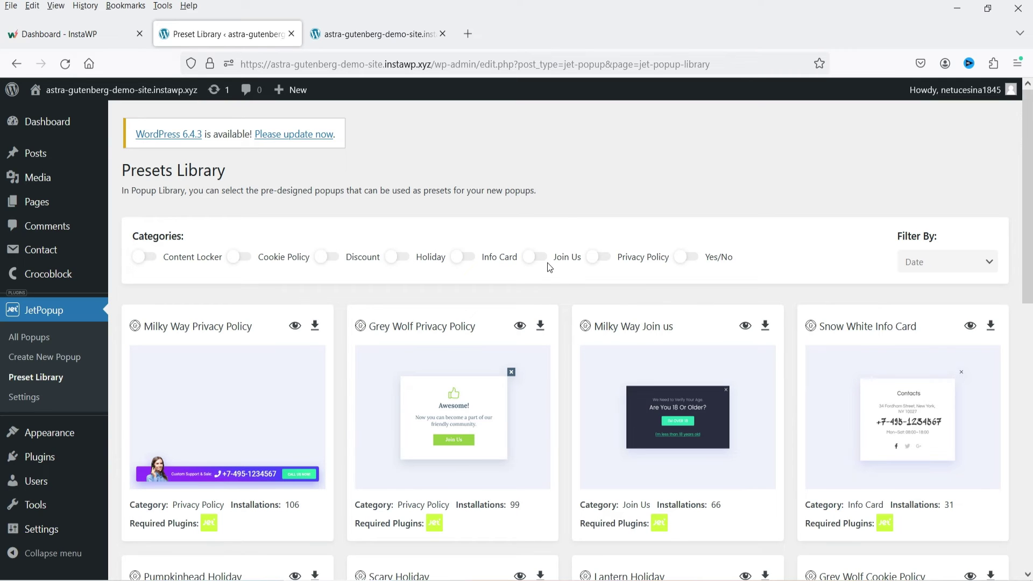
left_click(62, 357)
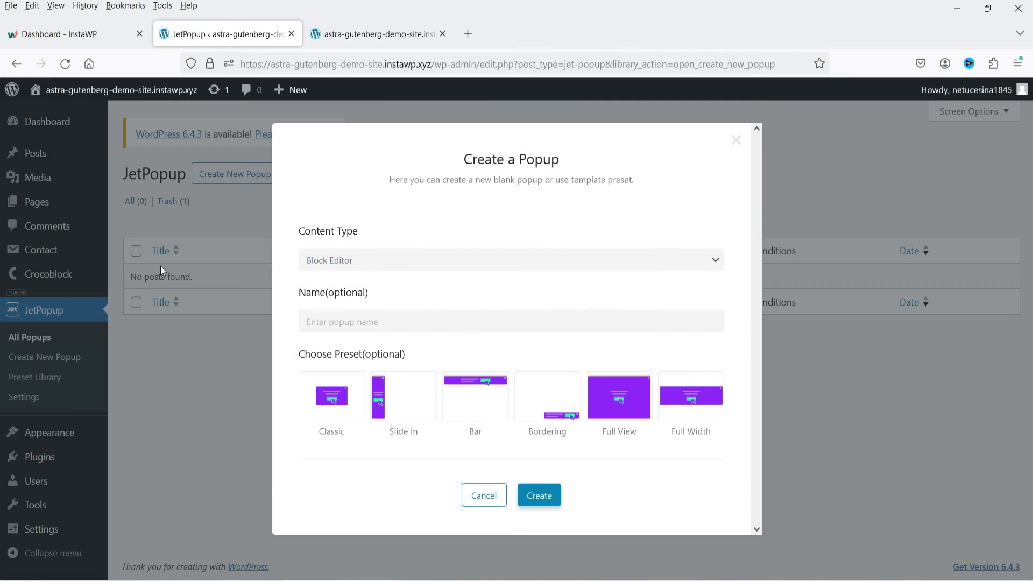
left_click(330, 261)
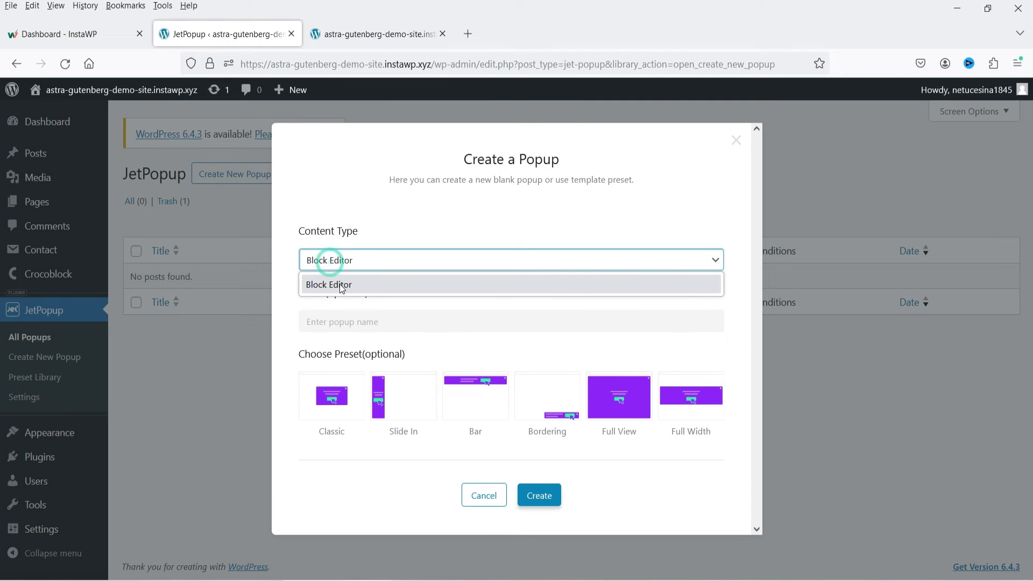
Create a Block Editor popup named 'Demo 2' using the Classic preset.
left_click(341, 287)
left_click(339, 261)
left_click(399, 263)
left_click(399, 262)
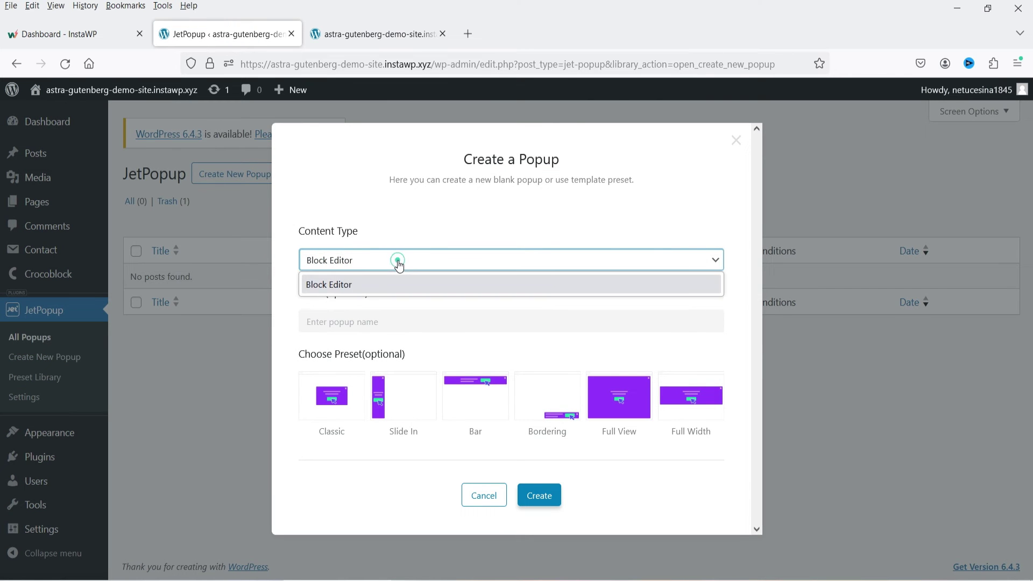
left_click(371, 289)
left_click(380, 323)
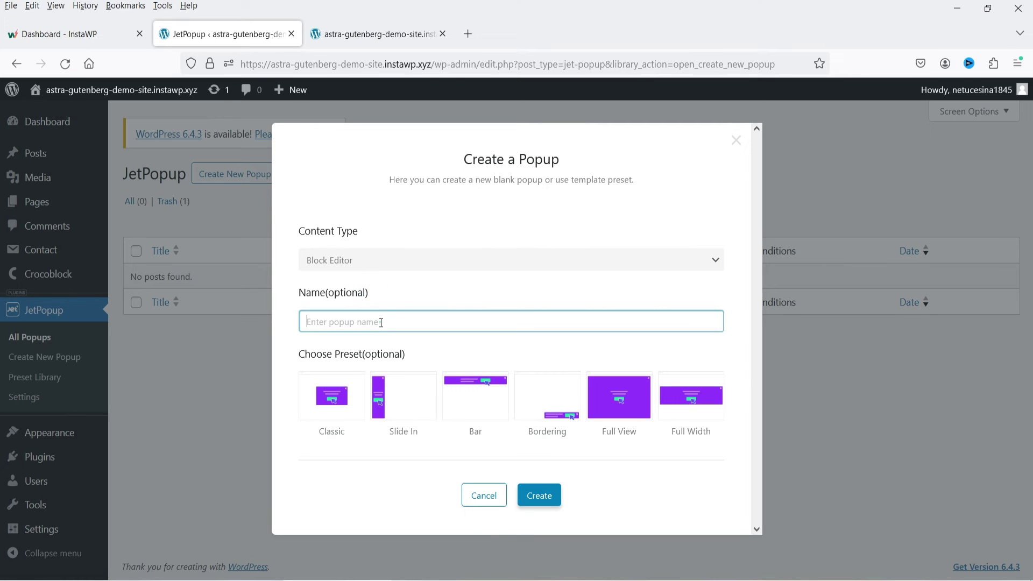
type("Demo")
left_click(335, 403)
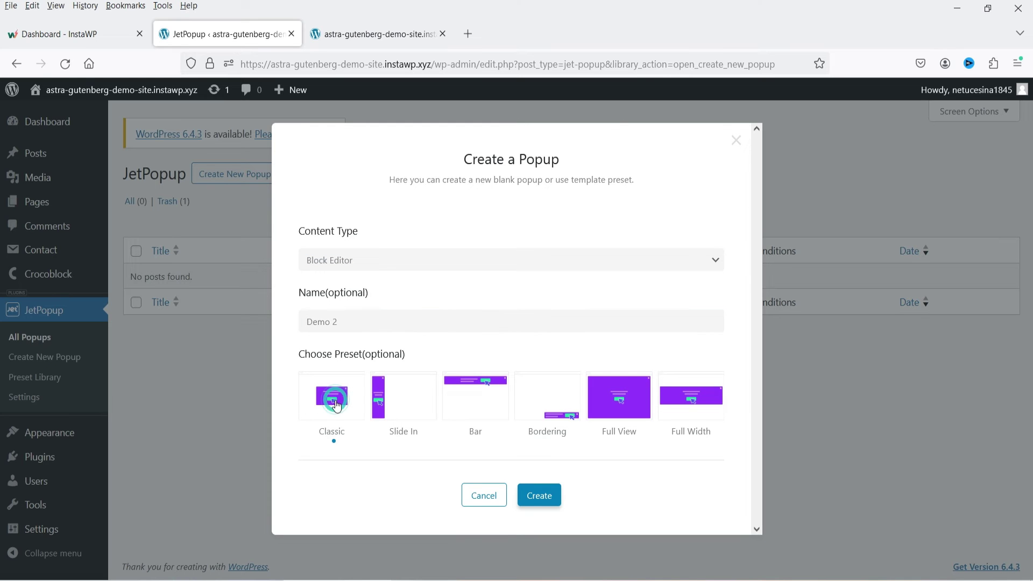
left_click(539, 495)
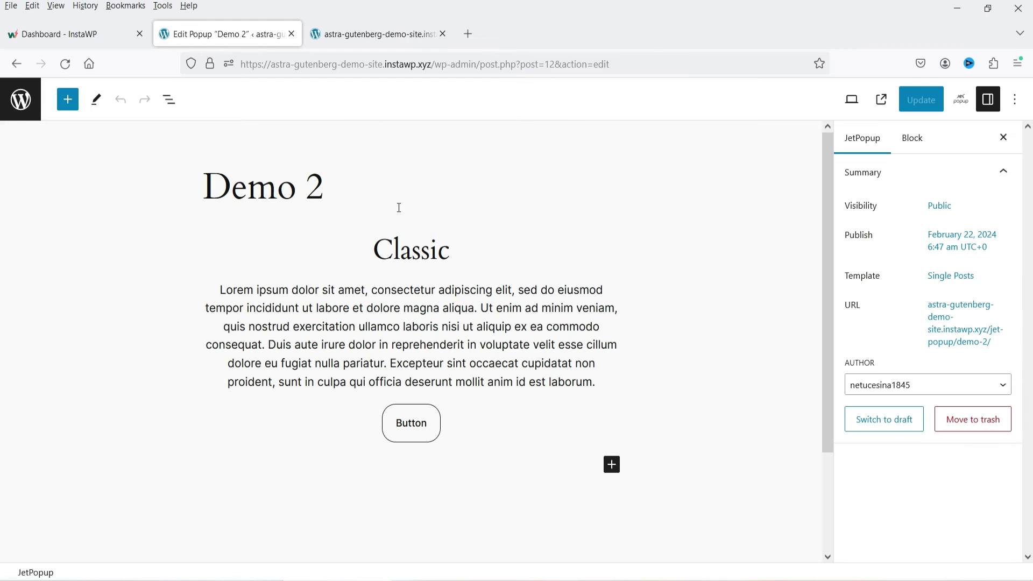
Replace the 'Classic' heading text with 'Get Discount'.
left_click(445, 249)
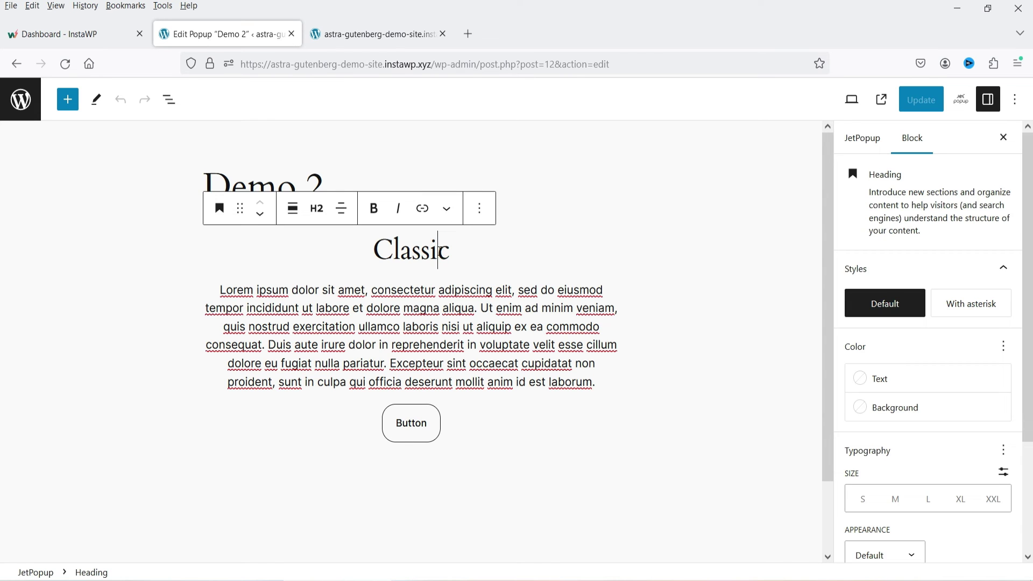
left_click(384, 323)
left_click(411, 423)
left_click(495, 418)
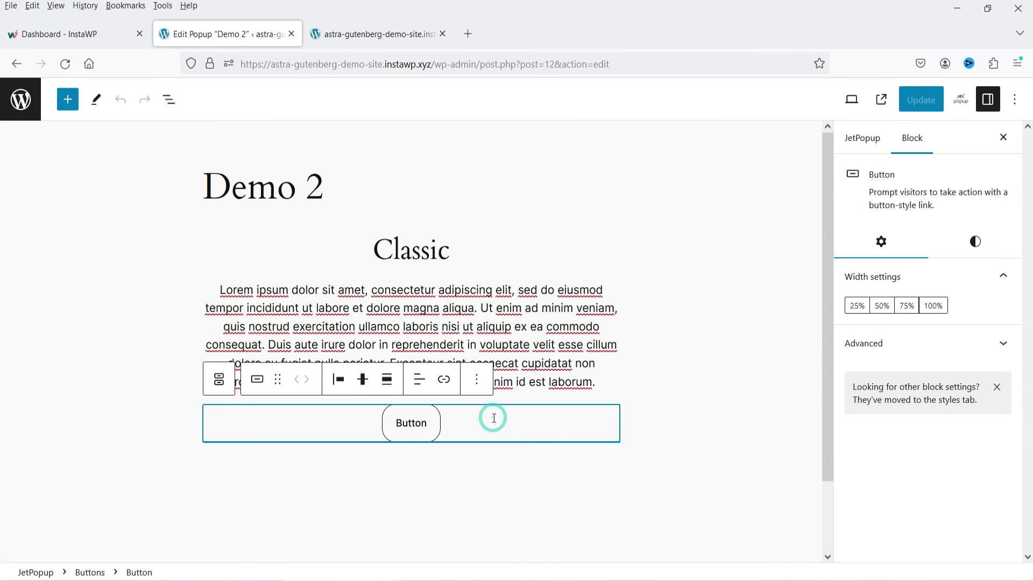
double_click(397, 249)
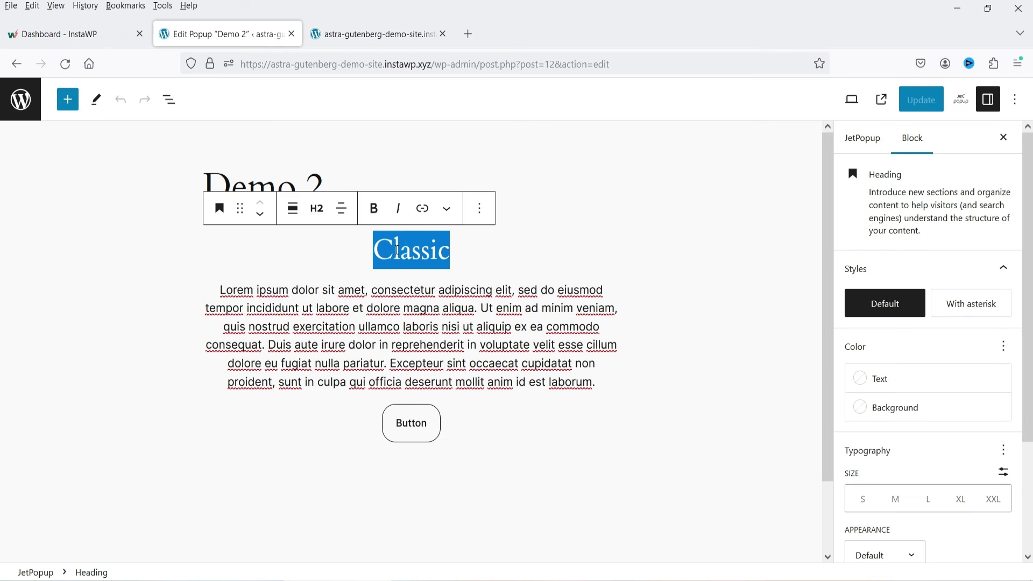
type("Get Discount")
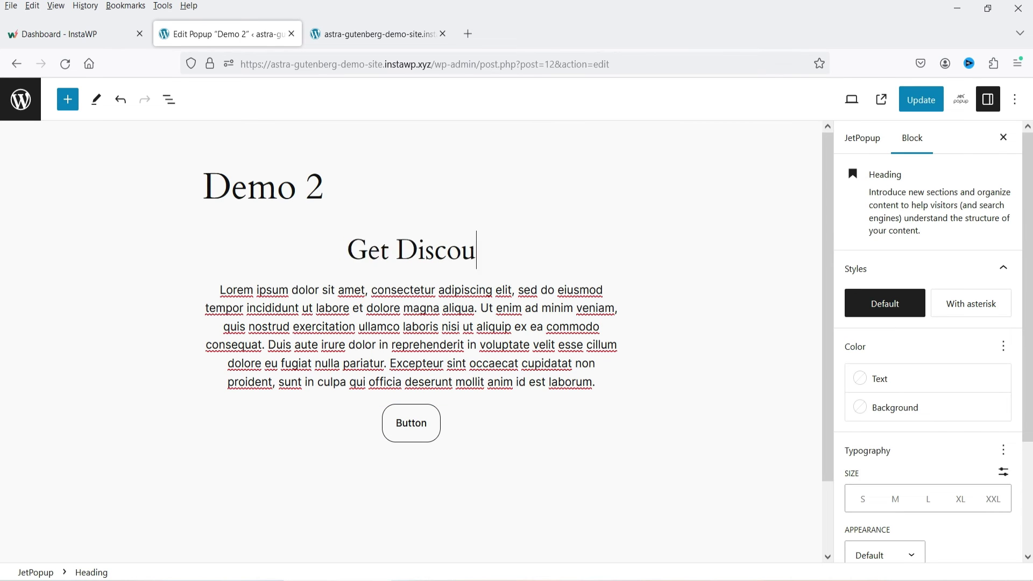
Delete the Lorem paragraph block via its options menu.
left_click(463, 422)
left_click(441, 323)
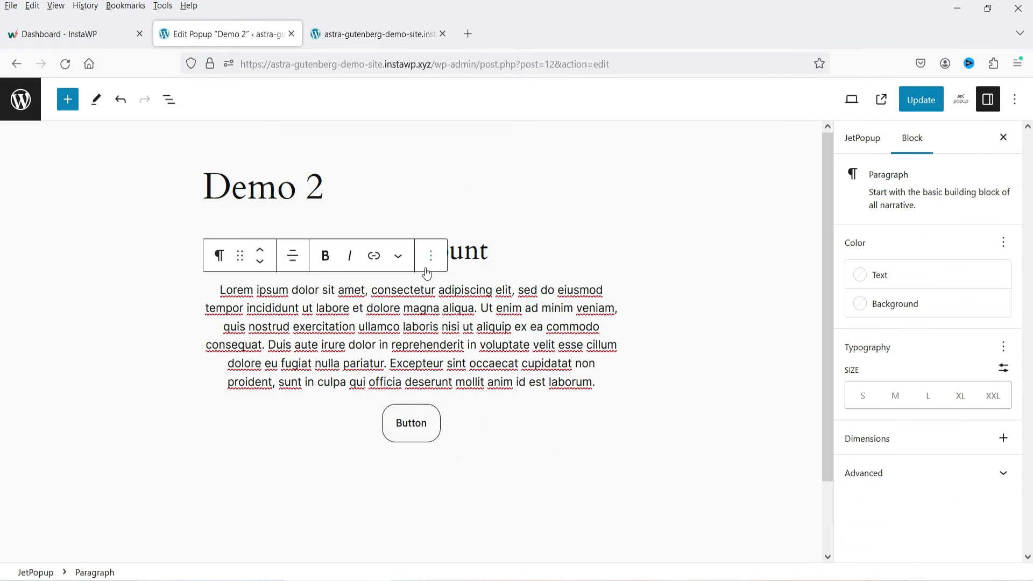
left_click(431, 256)
scroll(501, 539, "down", 2)
left_click(484, 549)
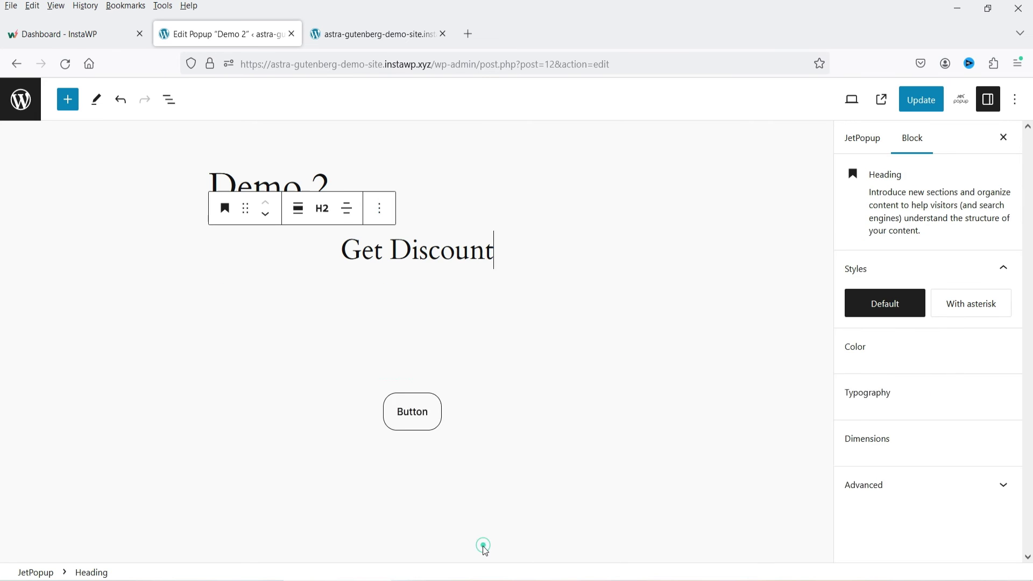
Relabel the button 'Click Here' and review its advanced and style settings.
left_click(436, 296)
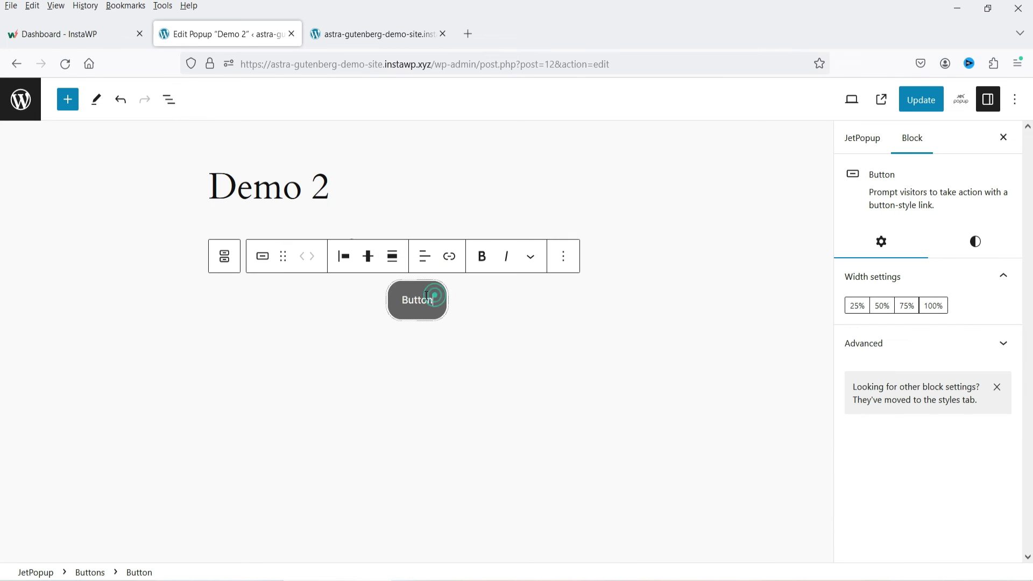
double_click(425, 300)
type("Click Here")
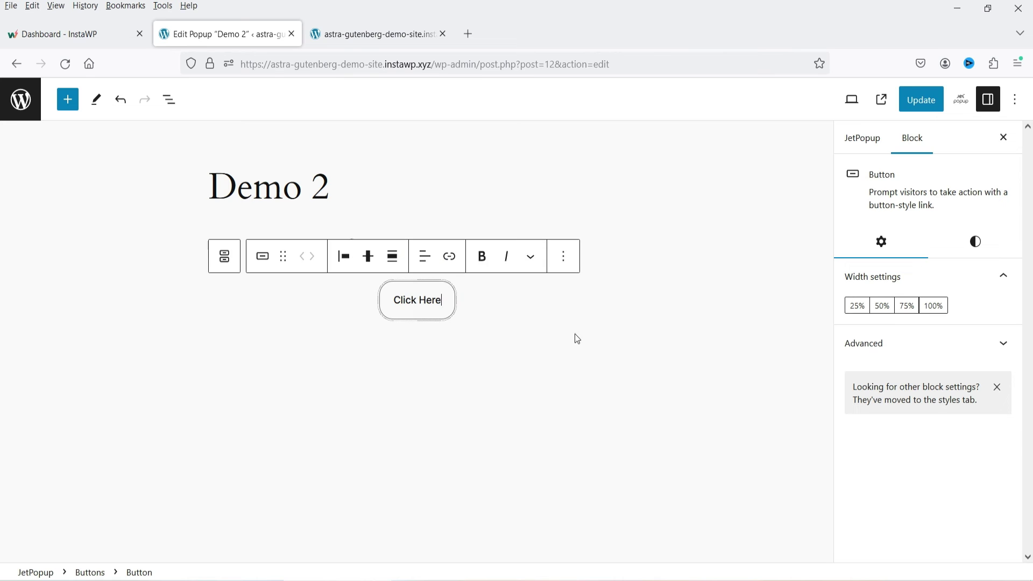
left_click(495, 299)
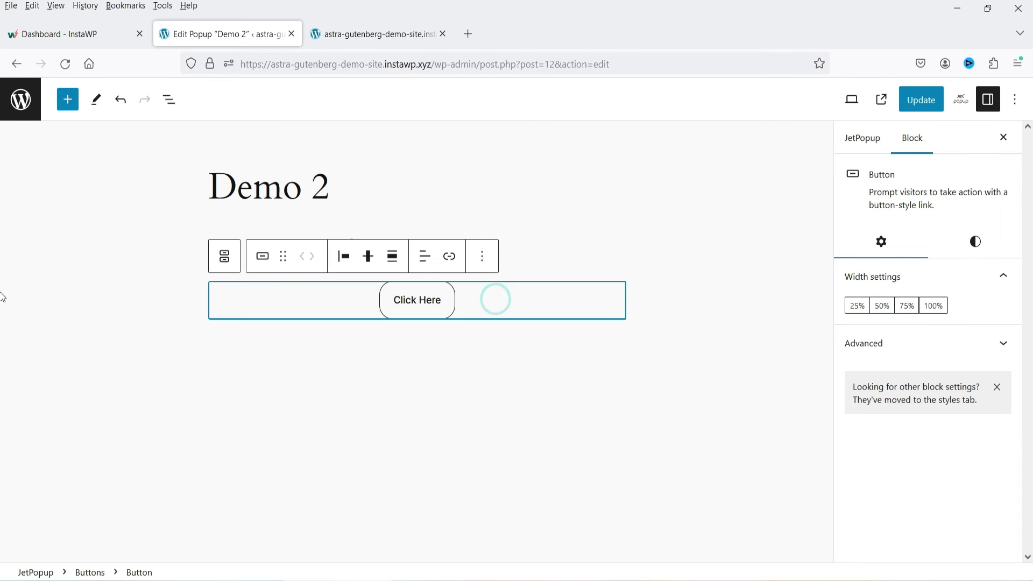
left_click(961, 342)
left_click(503, 300)
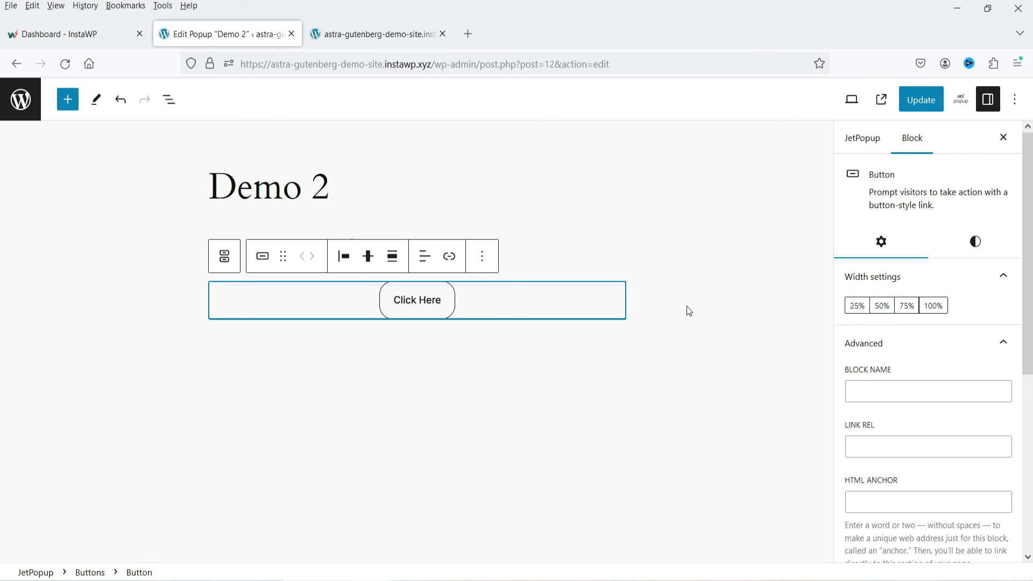
left_click(988, 240)
left_click(523, 300)
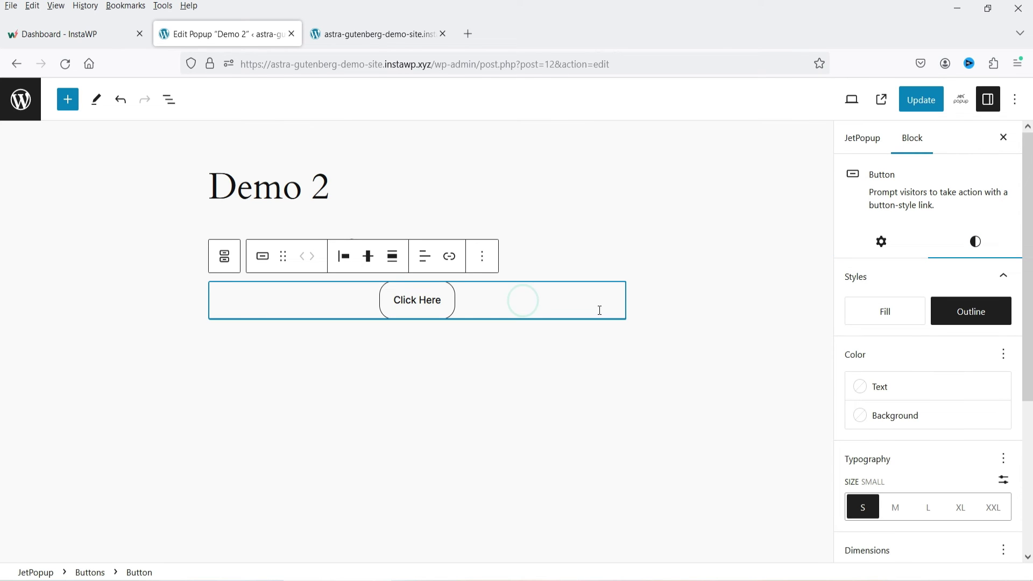
left_click(604, 344)
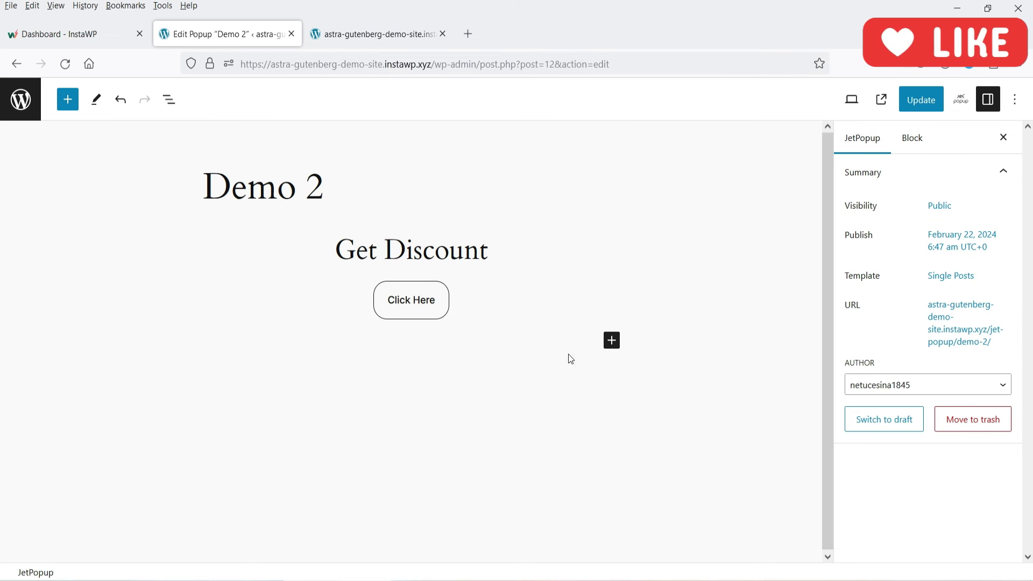
Insert a Contact Form 7 block with 'Contact form 1' beneath the Click Here button.
left_click(614, 347)
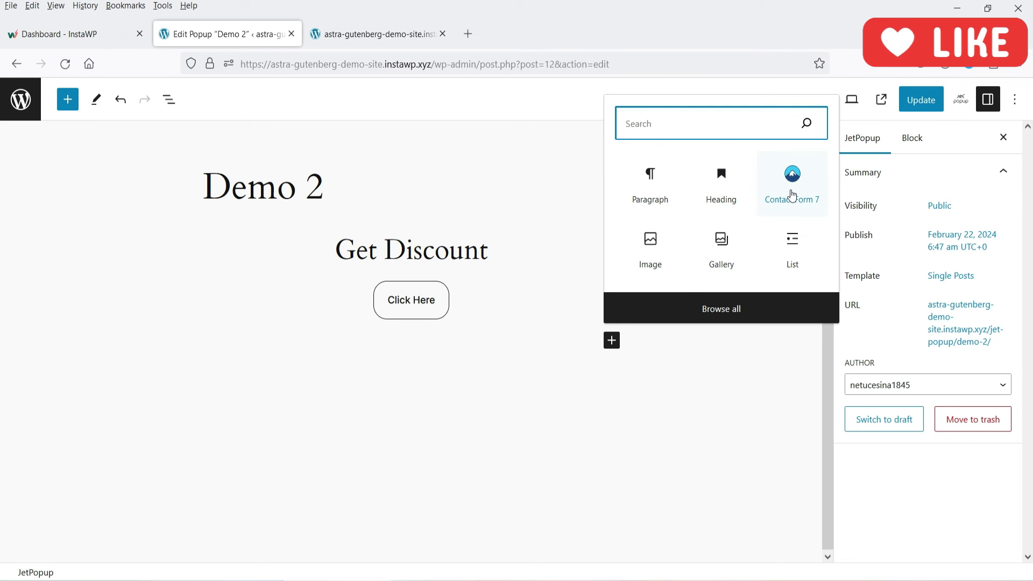
left_click(793, 195)
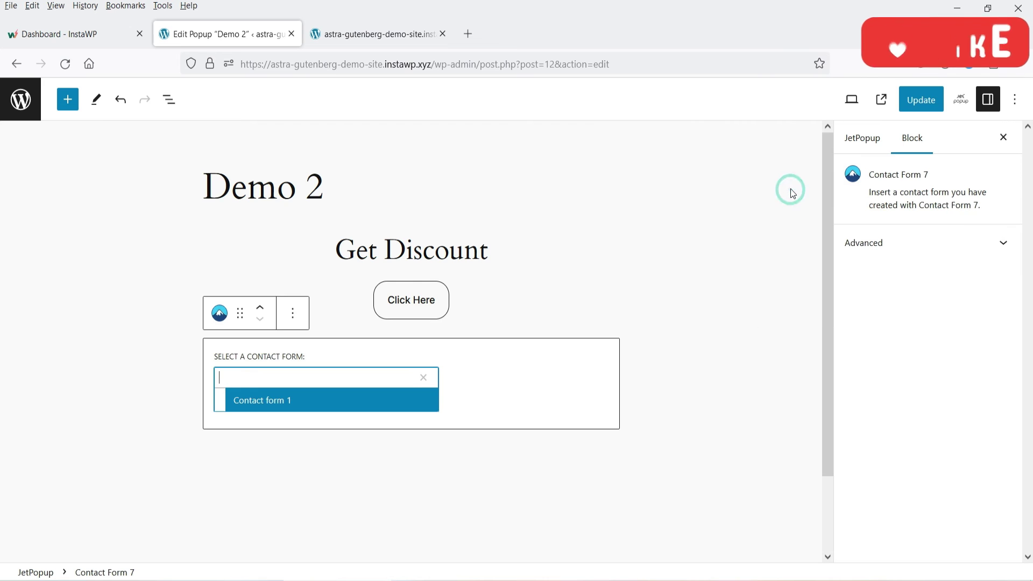
left_click(284, 408)
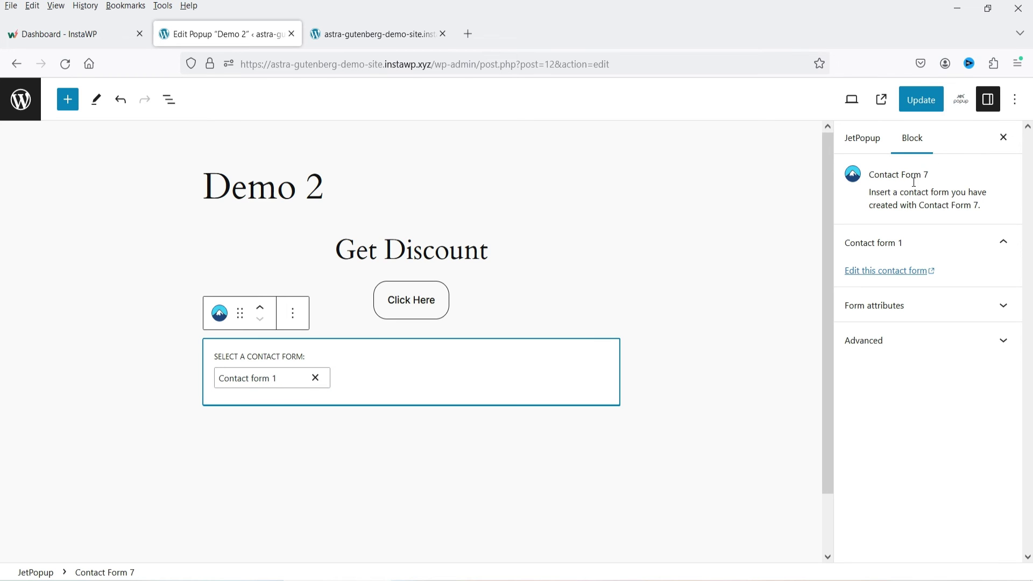
left_click(961, 99)
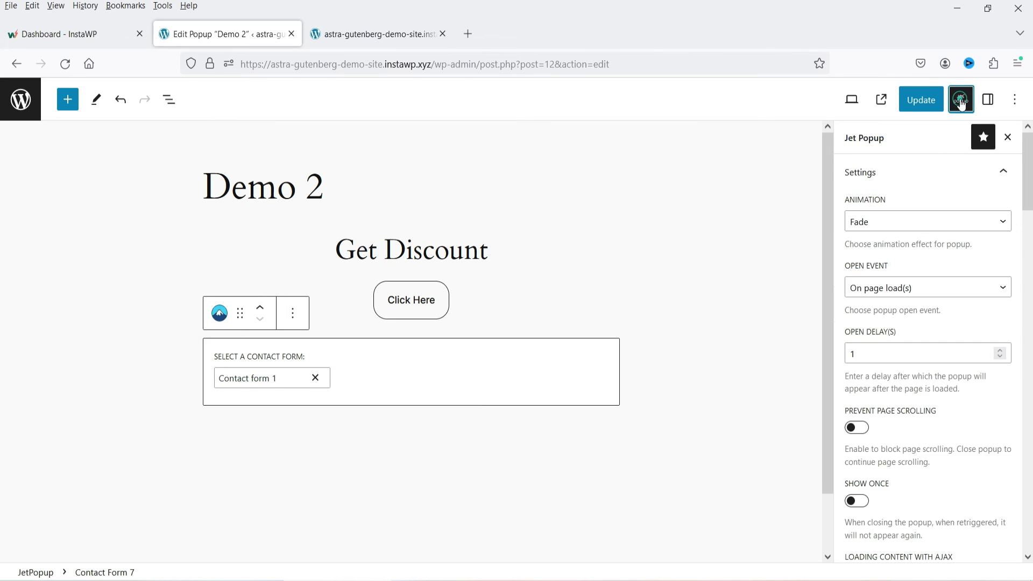
Set the popup animation to SlideInRight and open it on page load after 5 seconds.
left_click(891, 224)
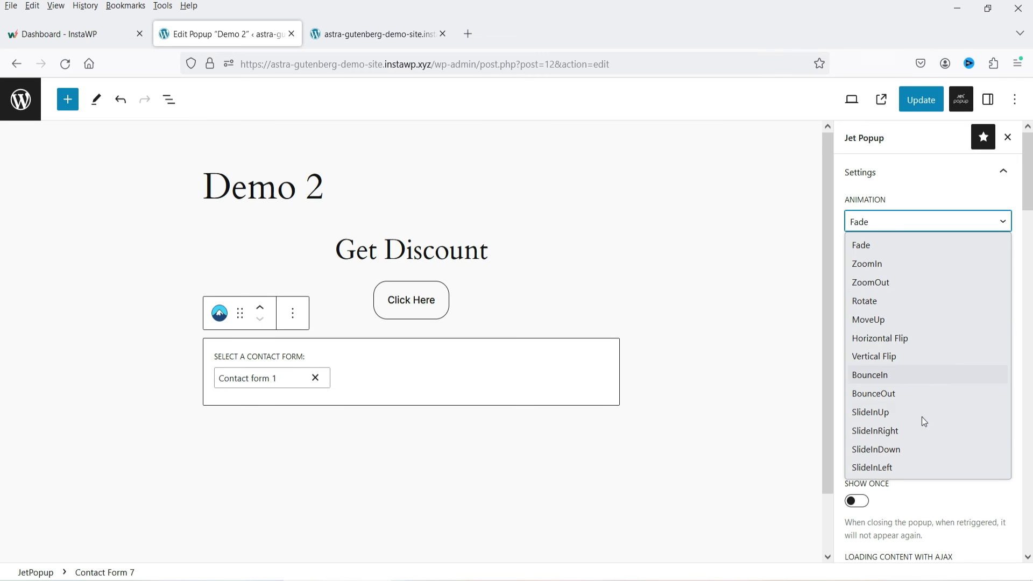
left_click(928, 431)
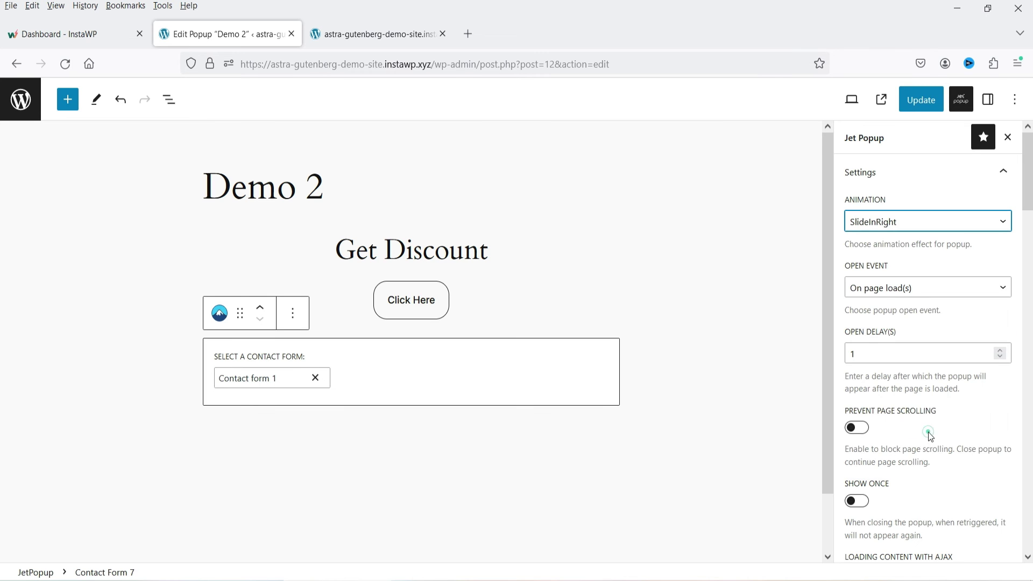
left_click(901, 290)
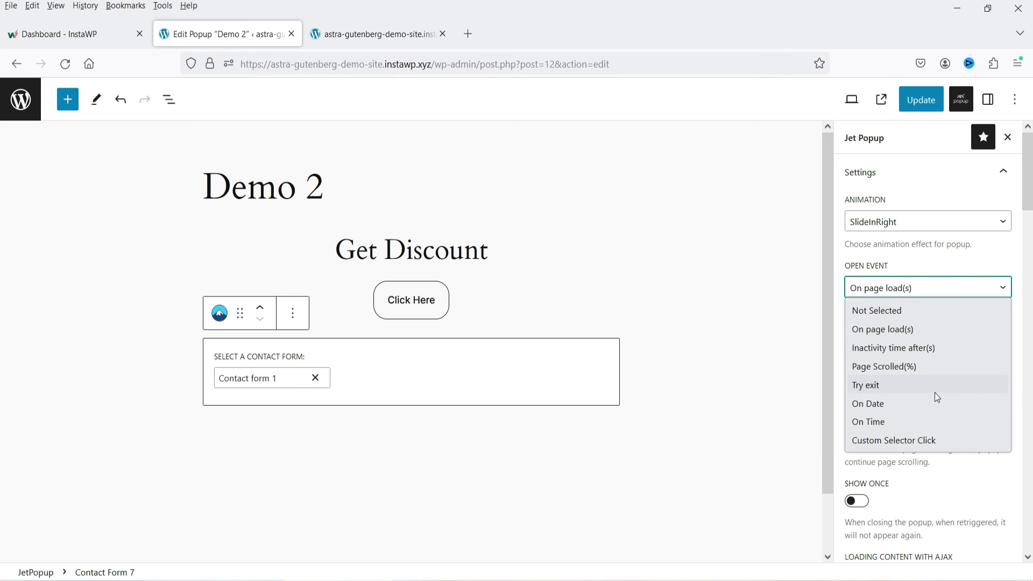
left_click(934, 329)
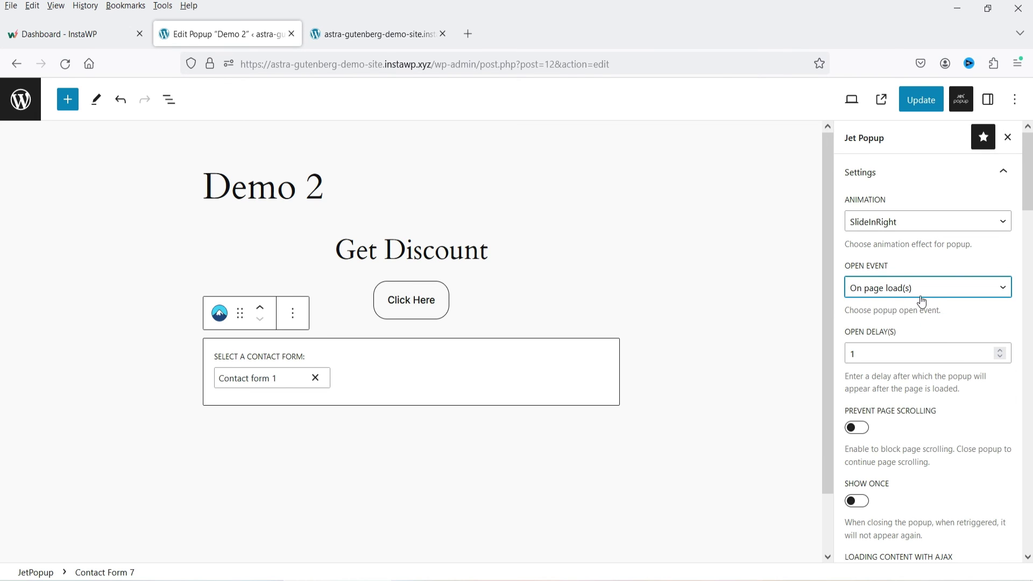
double_click(875, 355)
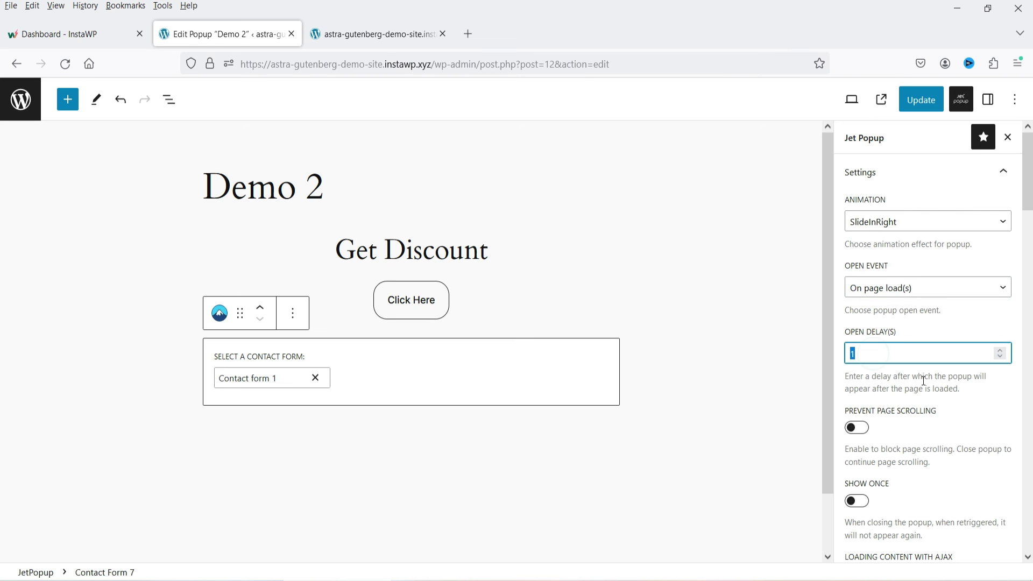
type("5")
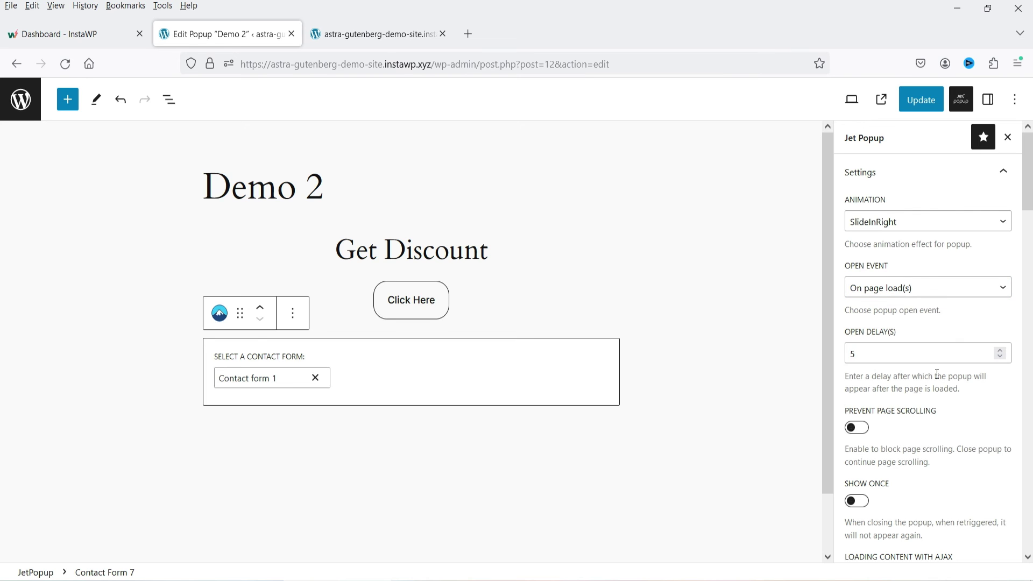
Turn on Prevent Page Scrolling, Loading Content With AJAX and Force Loading.
scroll(929, 369, "down", 3)
left_click(855, 354)
scroll(919, 356, "down", 3)
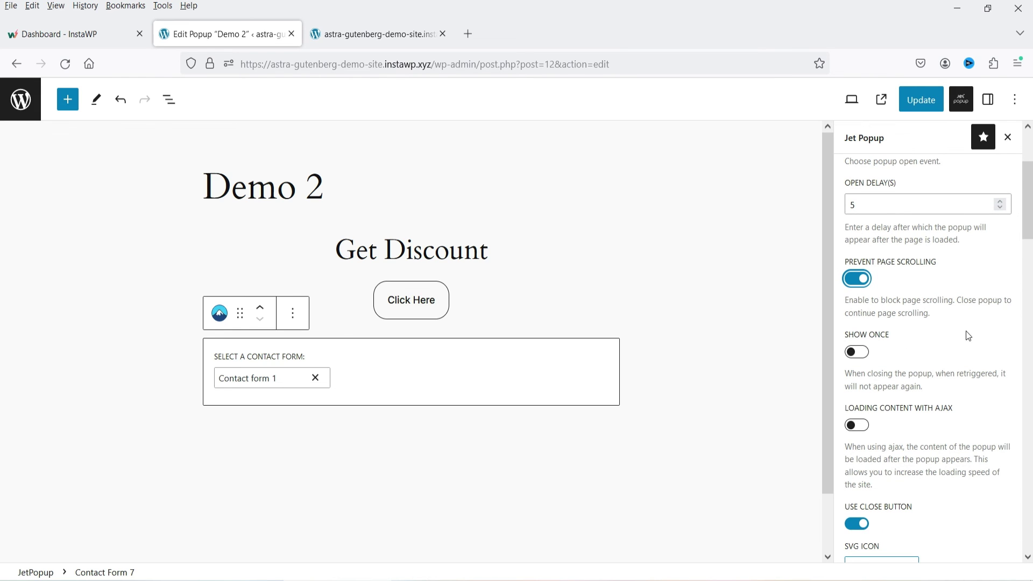
scroll(964, 333, "down", 8)
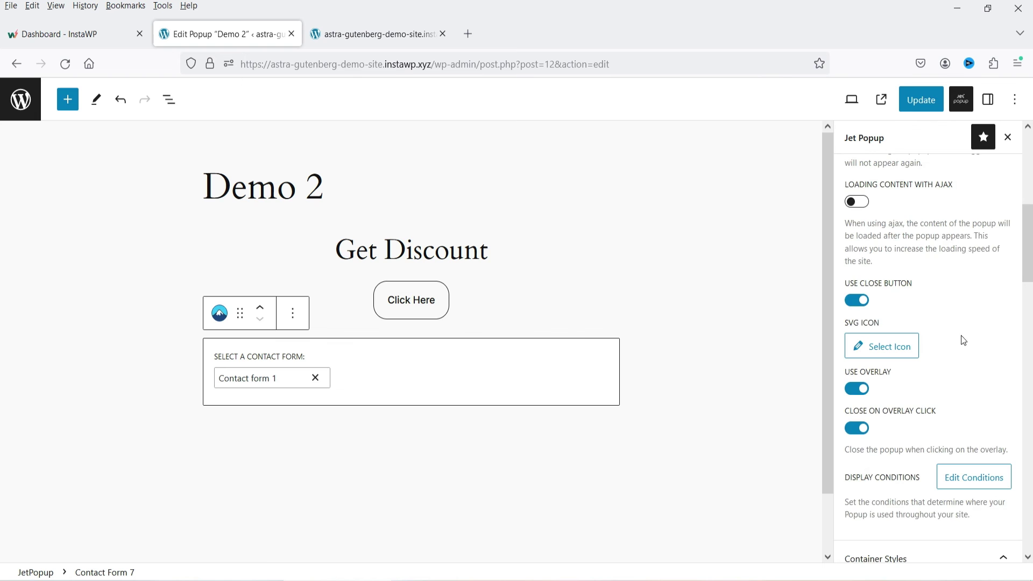
left_click(858, 202)
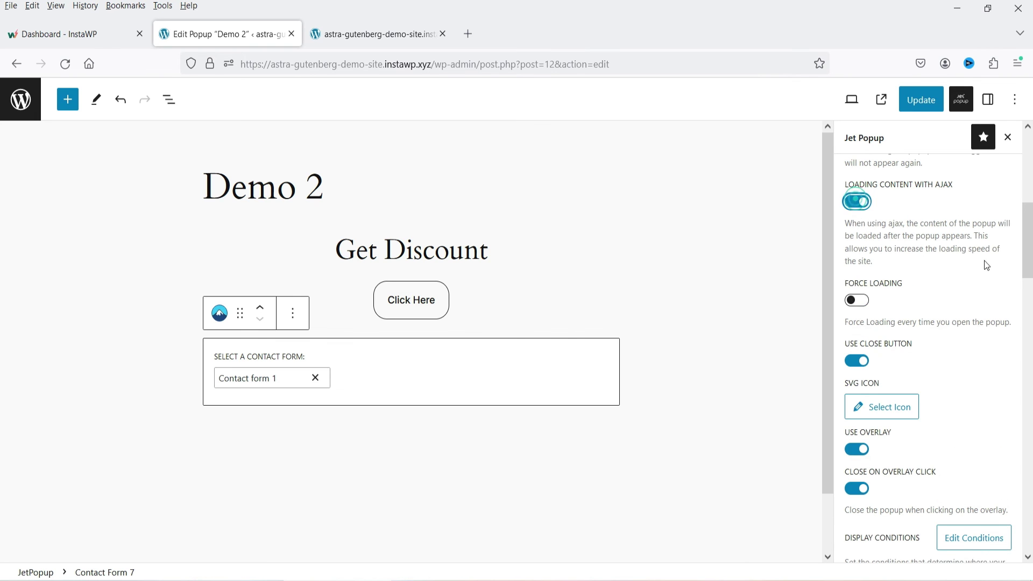
left_click(856, 301)
scroll(940, 275, "down", 5)
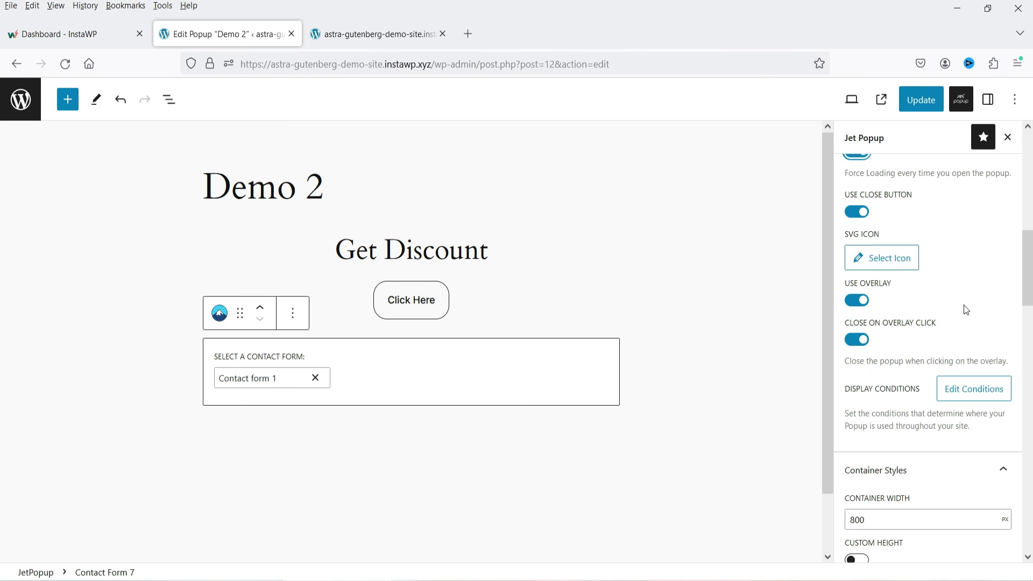
scroll(957, 334, "down", 5)
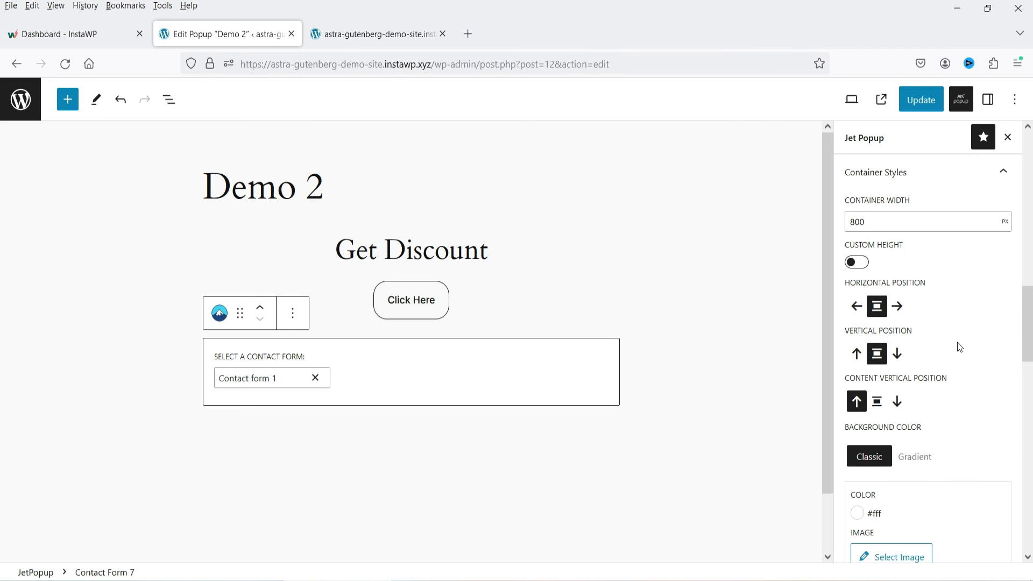
scroll(914, 258, "down", 4)
Set the container background colour to pale yellow (#eeeebf).
left_click(858, 291)
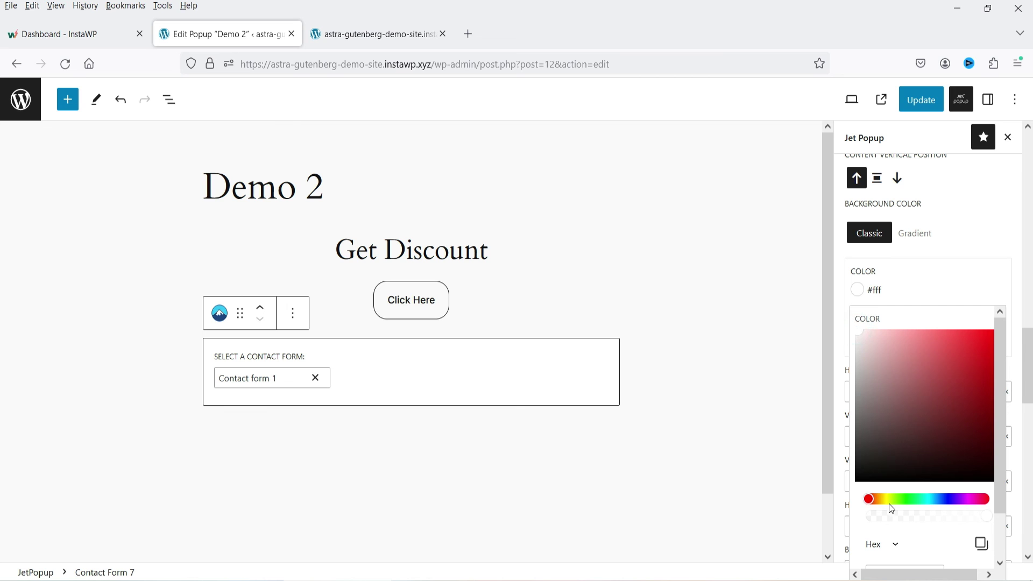
left_click(902, 499)
left_click(863, 334)
left_click(890, 341)
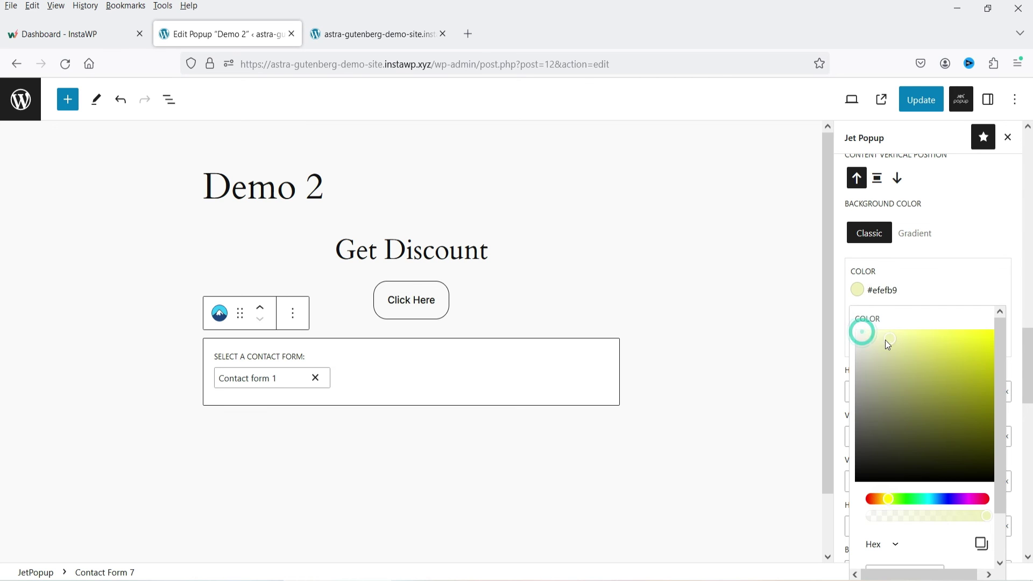
left_click(971, 368)
scroll(893, 347, "down", 2)
scroll(893, 372, "down", 5)
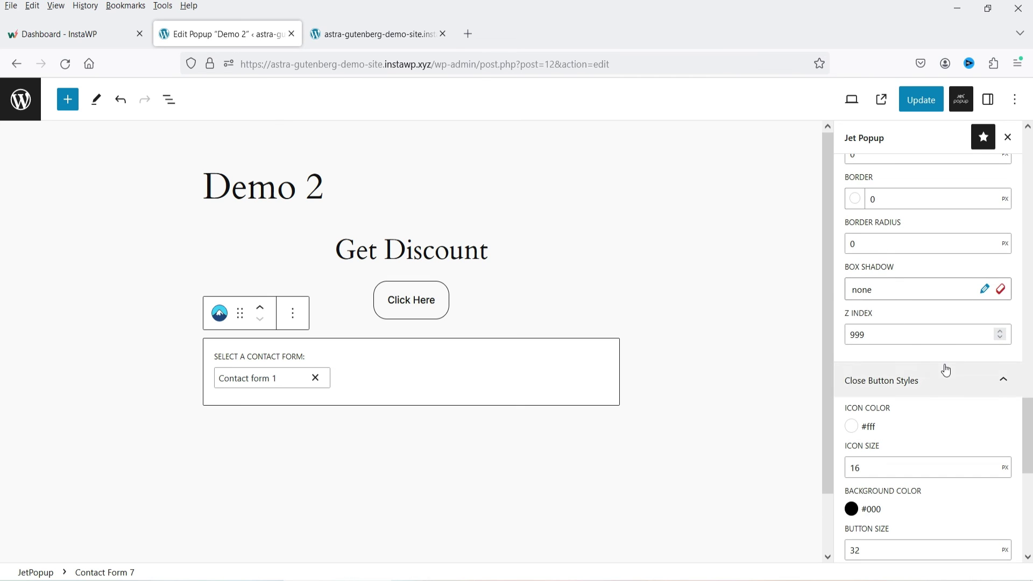
Give the container a 2 px dark maroon border, update the popup, and return to the list.
double_click(873, 198)
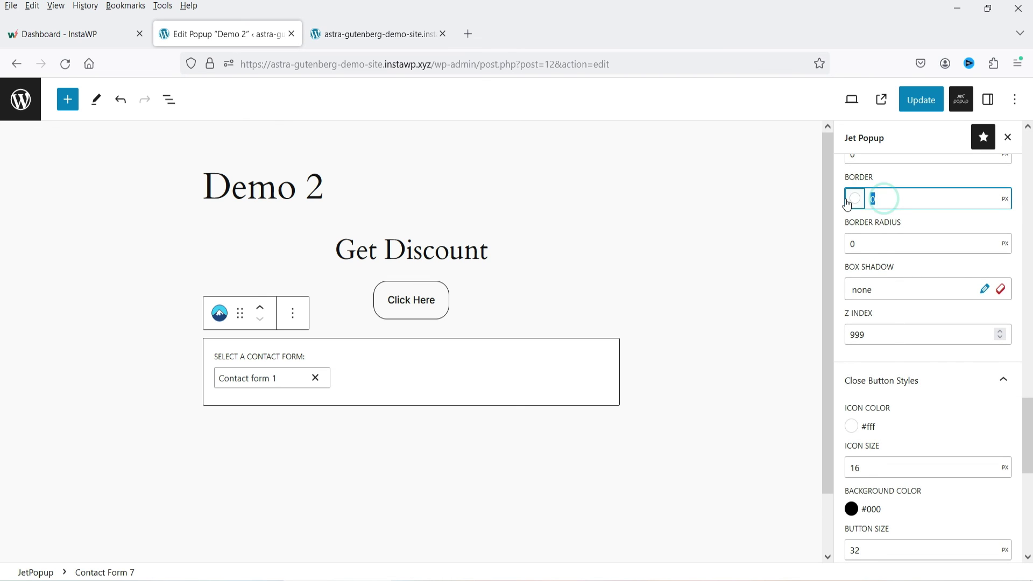
type("1")
left_click(855, 199)
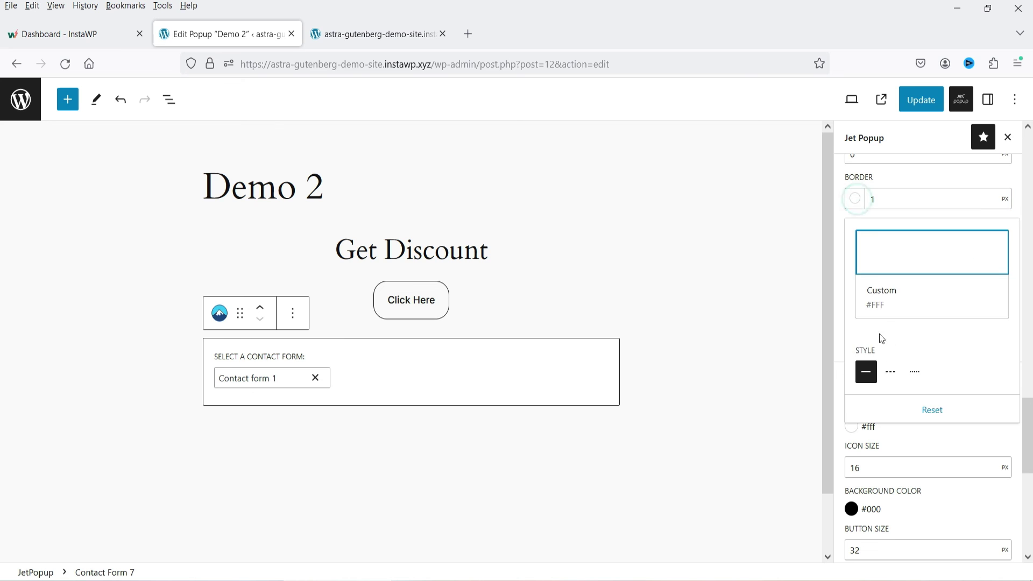
left_click(885, 265)
left_click(962, 381)
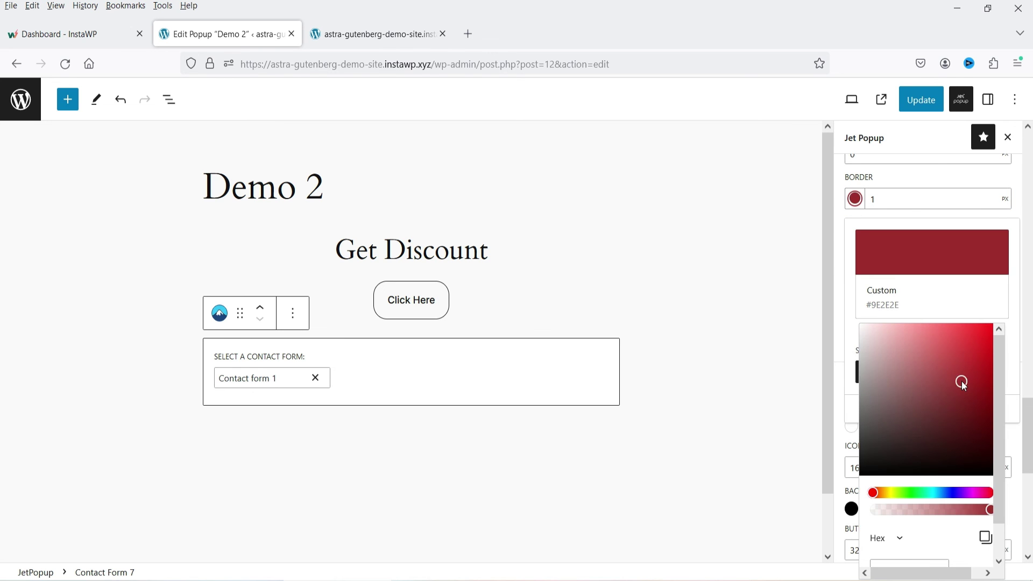
left_click(968, 424)
left_click(857, 199)
double_click(899, 195)
type("2")
left_click(921, 102)
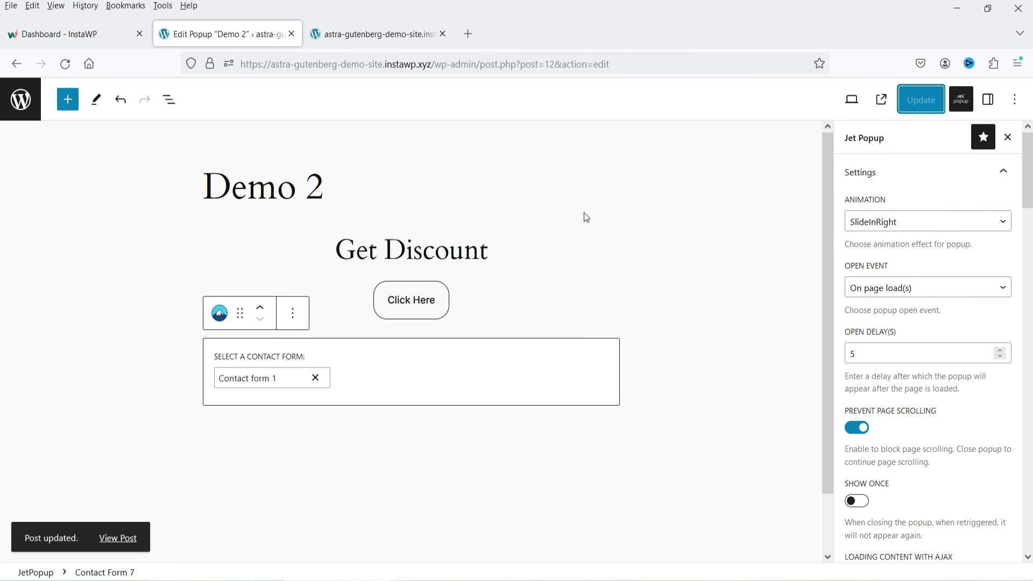
left_click(21, 99)
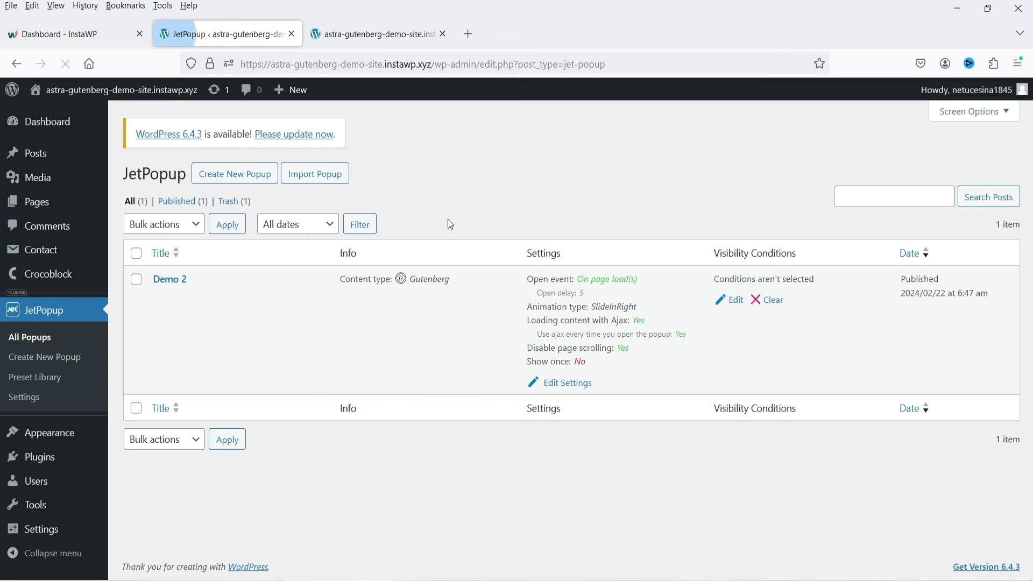
Add and save an Include / Entire Site visibility condition for Demo 2, then view the front page.
left_click(736, 300)
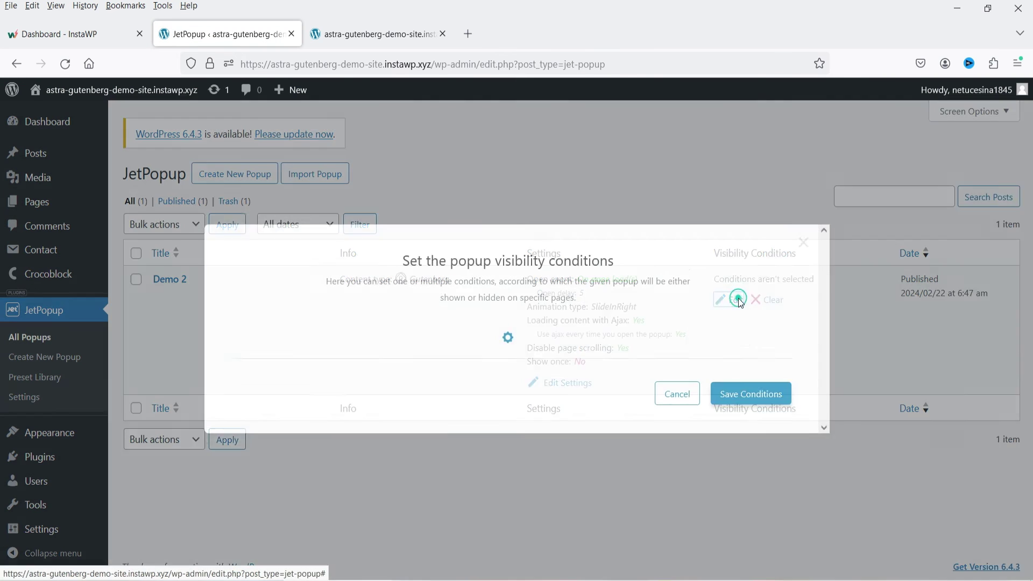
left_click(301, 344)
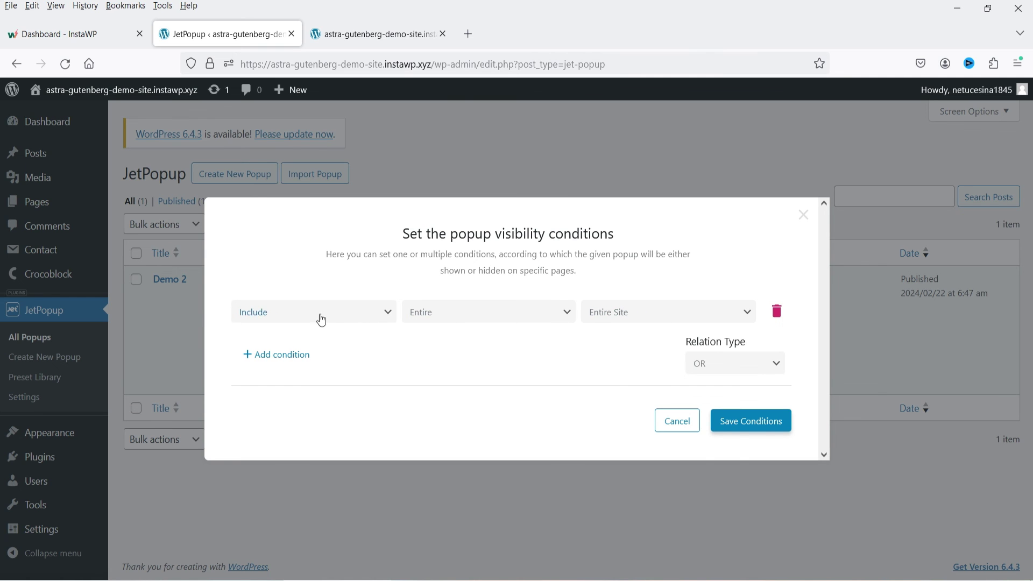
left_click(761, 426)
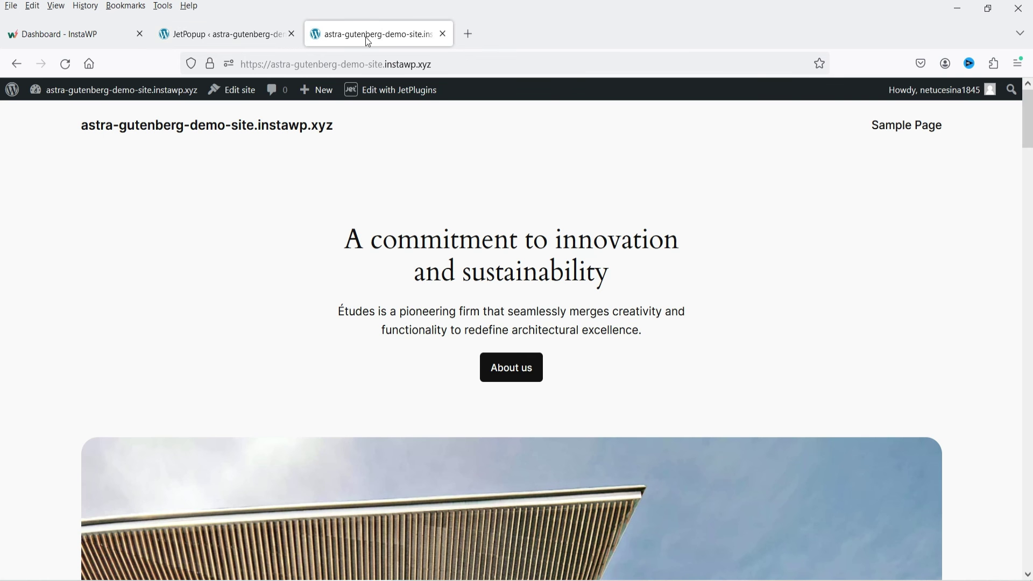
left_click(371, 34)
Reload the front page, wait for the Get Discount popup, dismiss it, and go back to JetPopup.
left_click(65, 64)
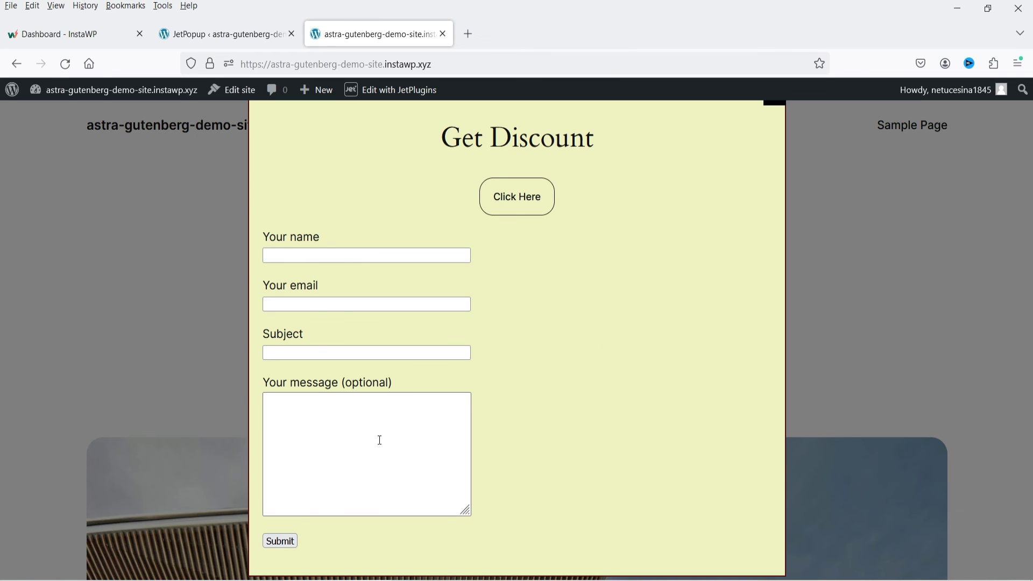
left_click(770, 108)
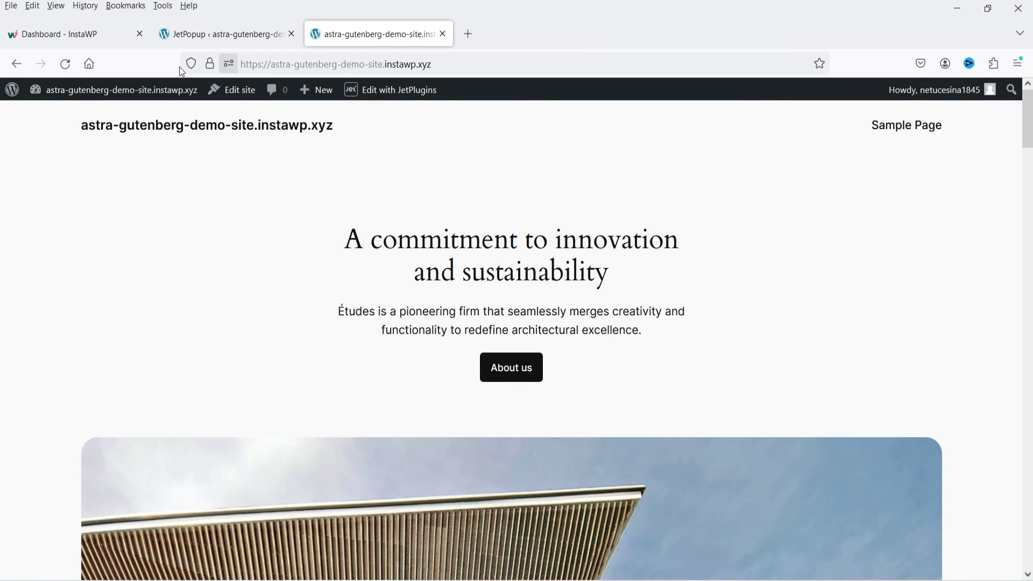
left_click(217, 33)
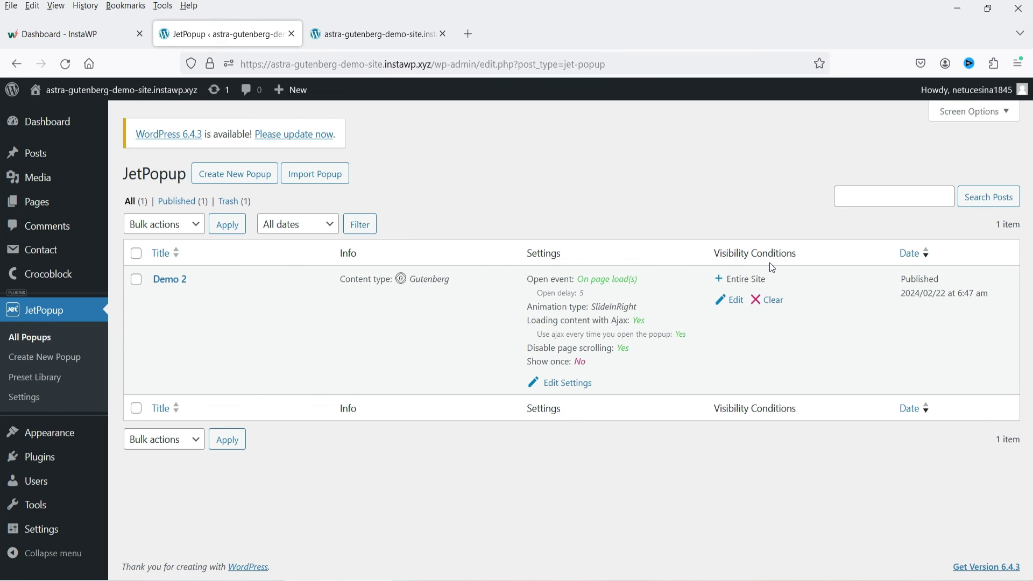